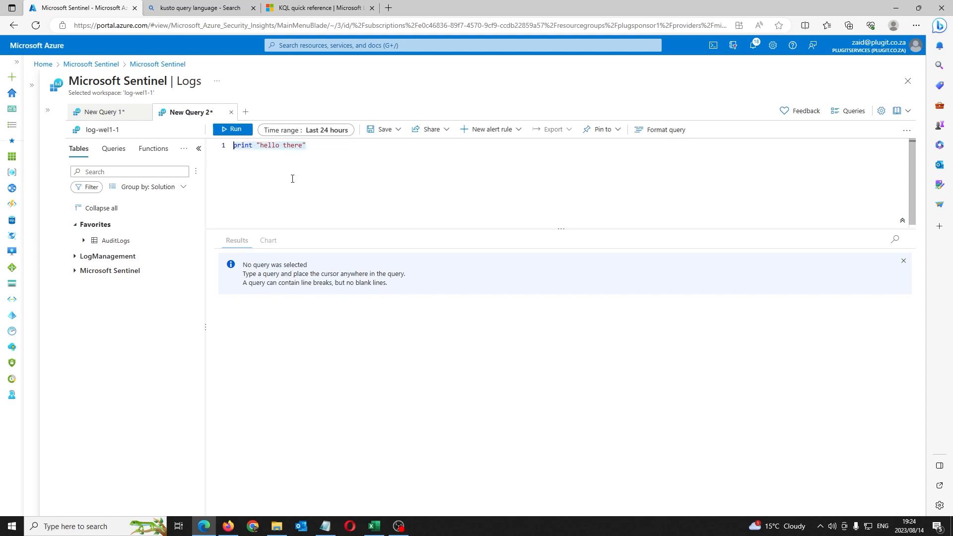
Step: Run the print query to get 'hello there', then bring up the Excel query_data workbook
{"action": "left_click", "coordinate": [234, 129]}
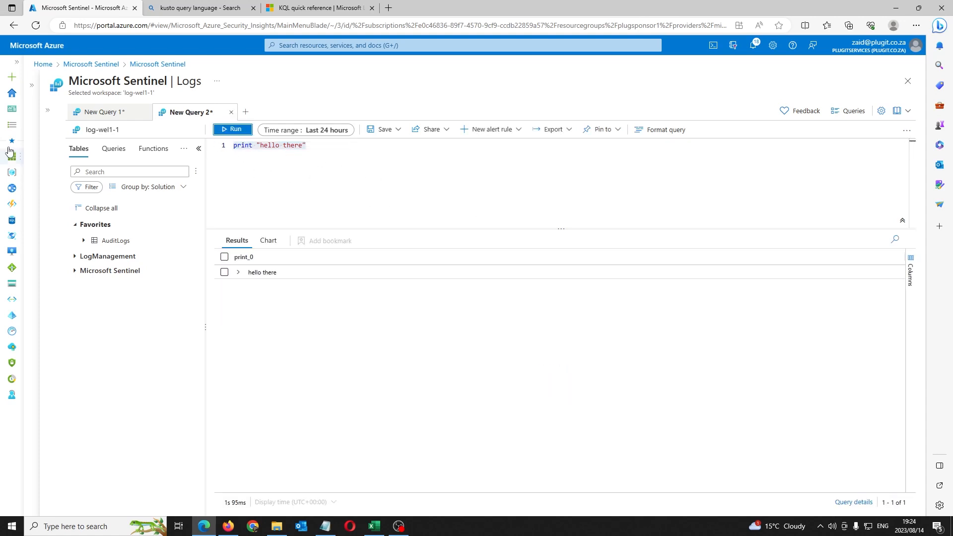
{"action": "left_click", "coordinate": [48, 109]}
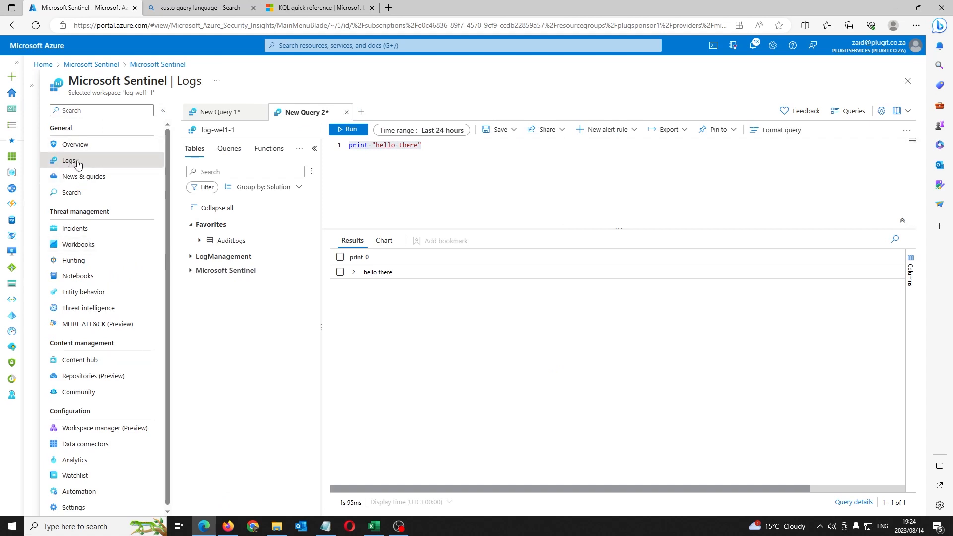
{"action": "left_click", "coordinate": [163, 110]}
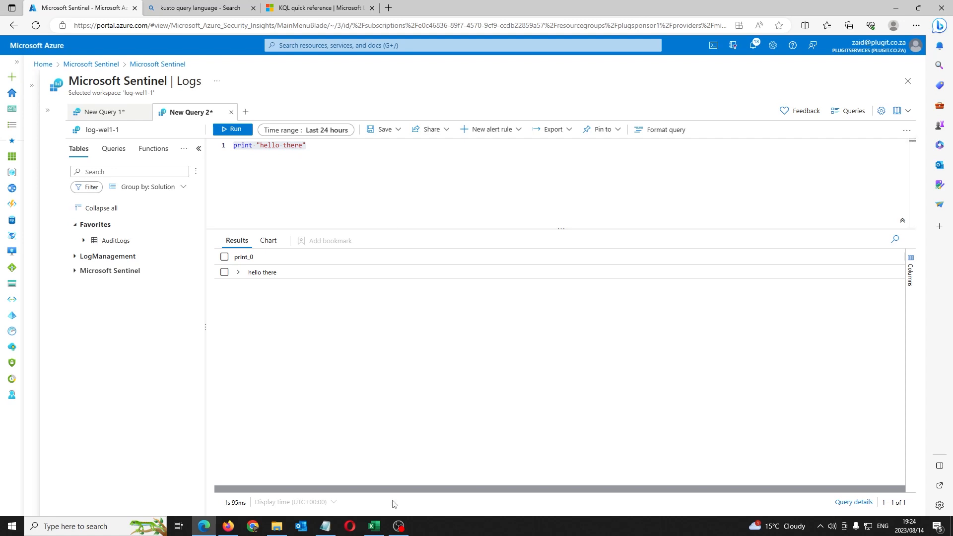
{"action": "left_click", "coordinate": [374, 527]}
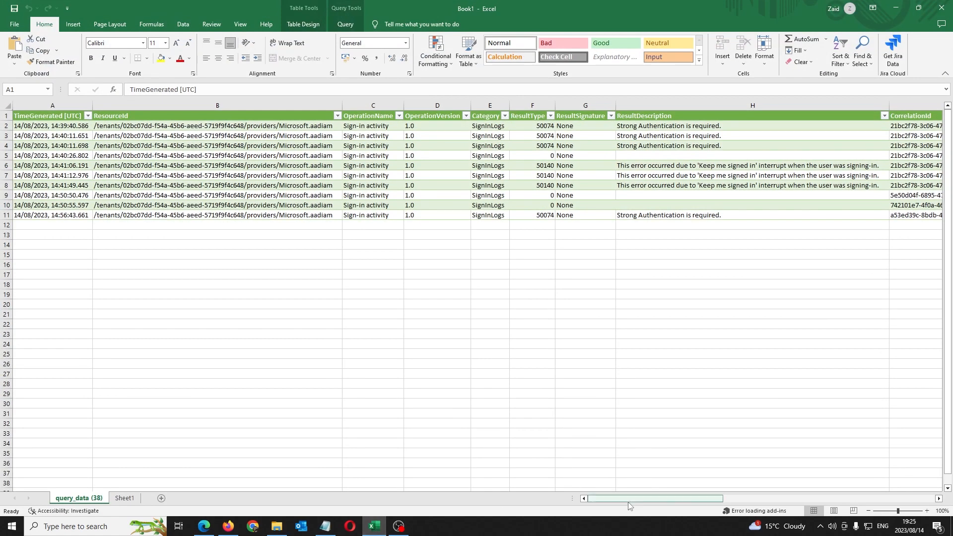
Step: Back in Sentinel Logs, expand the LogManagement and Microsoft Sentinel table groups
{"action": "left_click", "coordinate": [204, 526]}
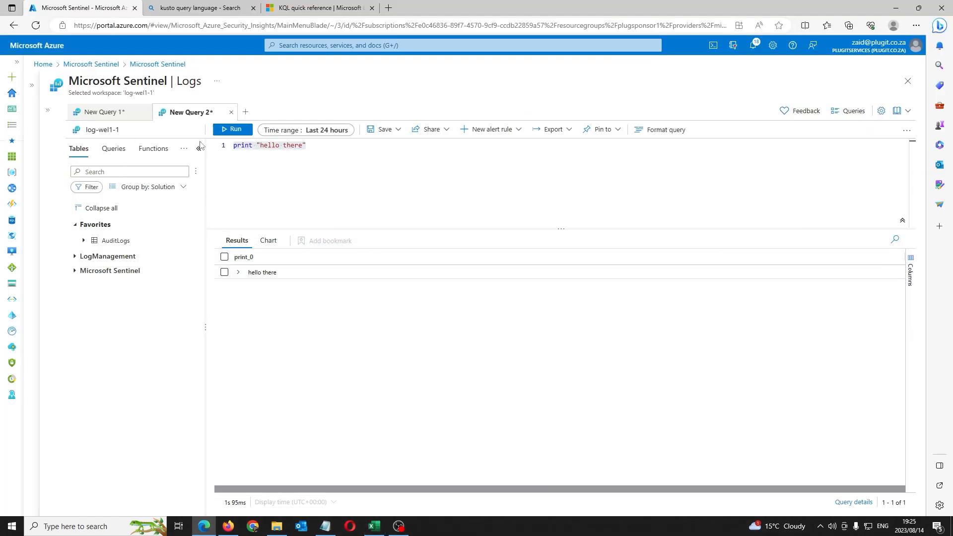
{"action": "left_click", "coordinate": [51, 110]}
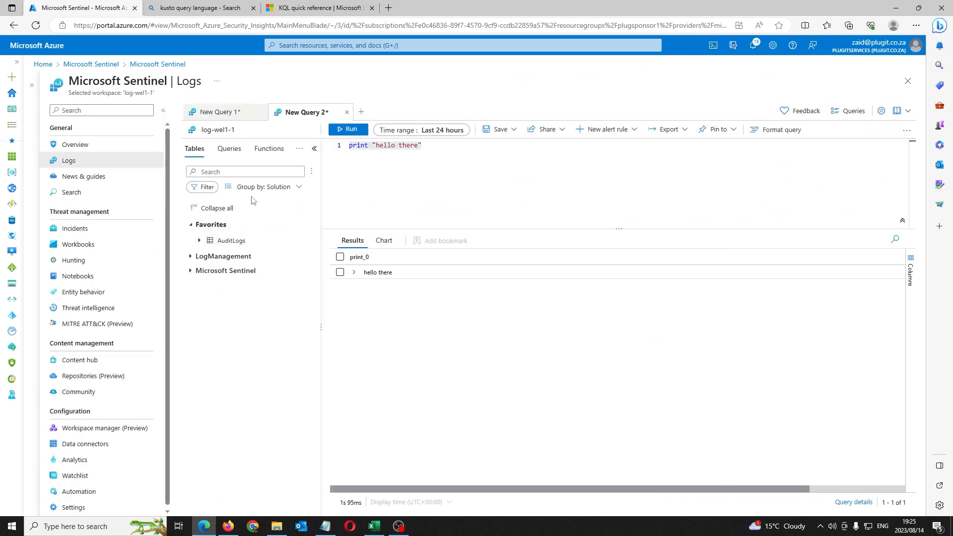
{"action": "left_click", "coordinate": [163, 111]}
{"action": "left_click", "coordinate": [75, 256]}
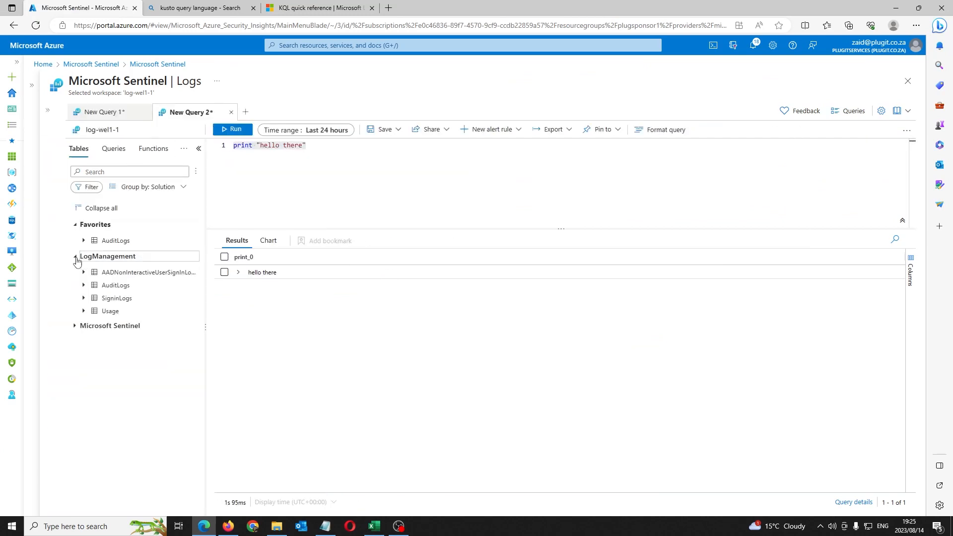
{"action": "left_click", "coordinate": [75, 326]}
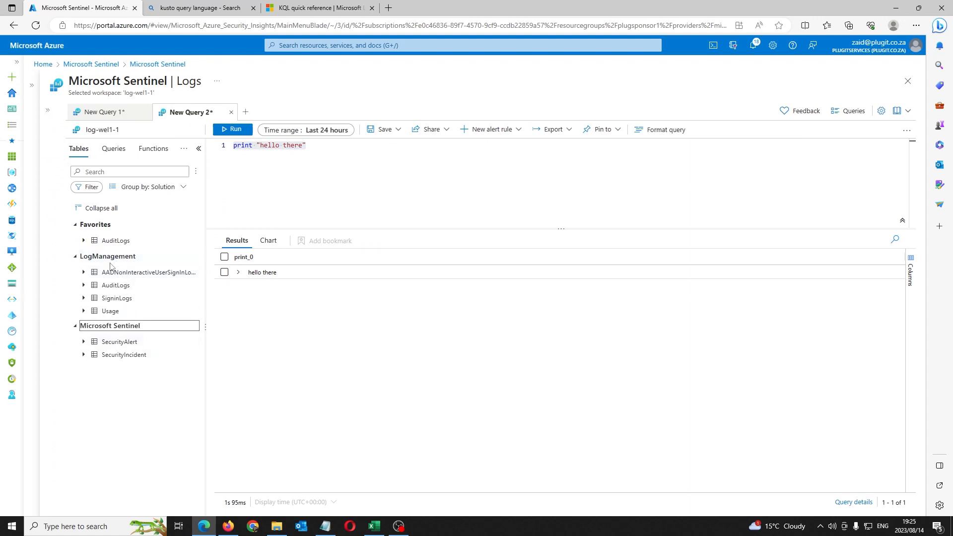
{"action": "left_click", "coordinate": [85, 149]}
Step: Glance at the Excel query_data workbook, then select the whole print query text in Sentinel
{"action": "mouse_move", "coordinate": [148, 362]}
{"action": "left_click", "coordinate": [374, 526]}
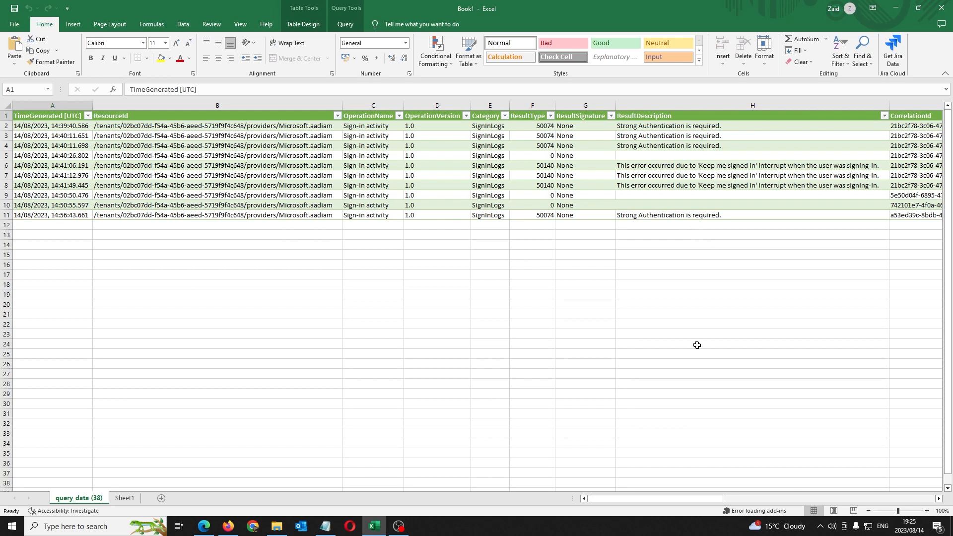
{"action": "left_click", "coordinate": [373, 525]}
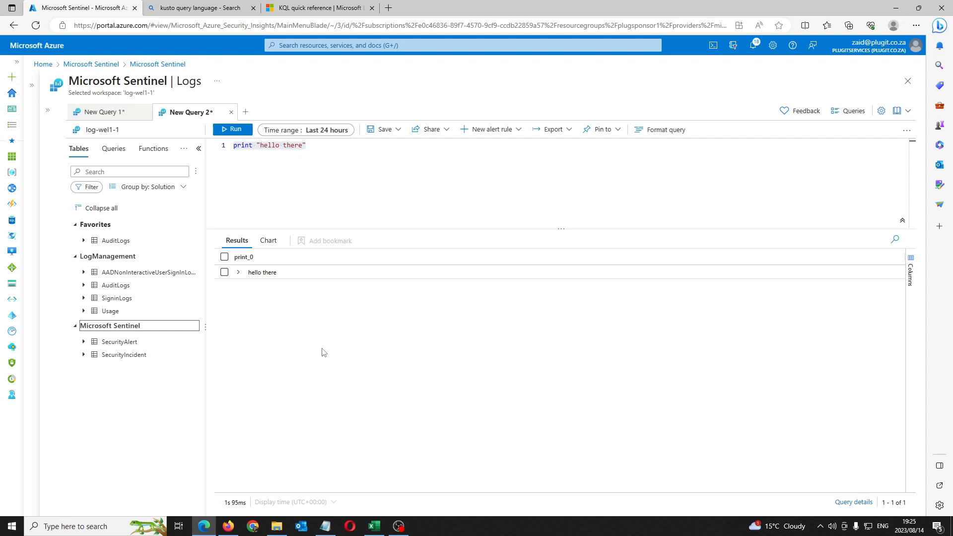
{"action": "left_click", "coordinate": [374, 526]}
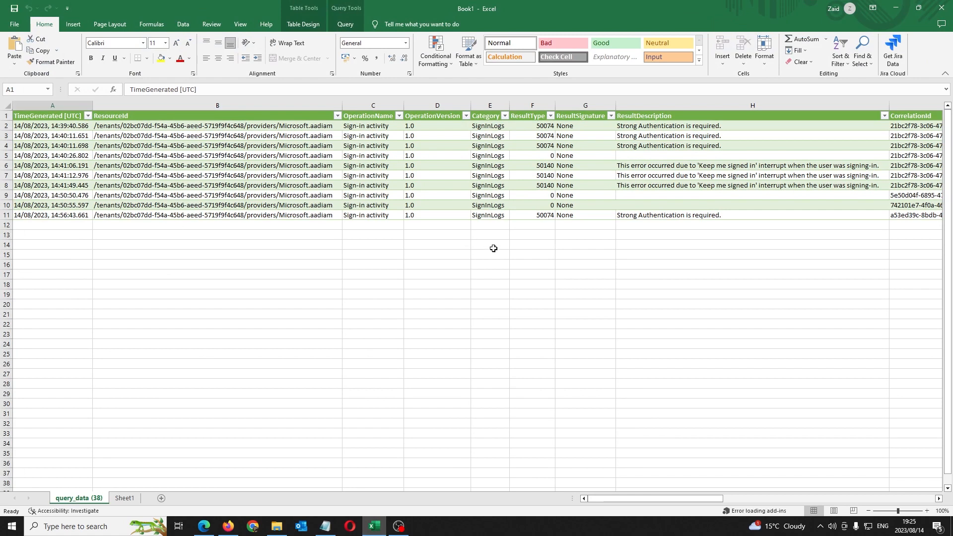
{"action": "left_click", "coordinate": [374, 526]}
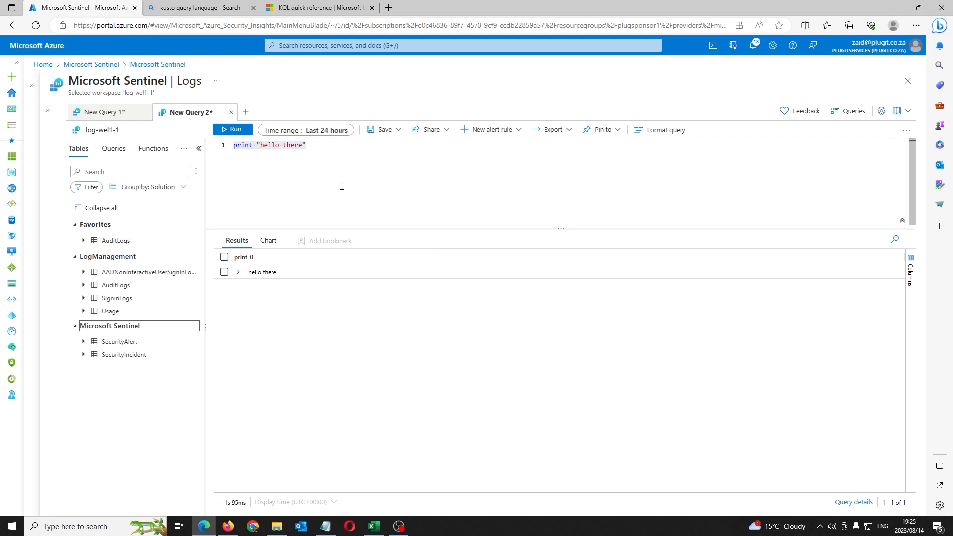
{"action": "left_click_drag", "start_coordinate": [307, 145], "coordinate": [232, 145]}
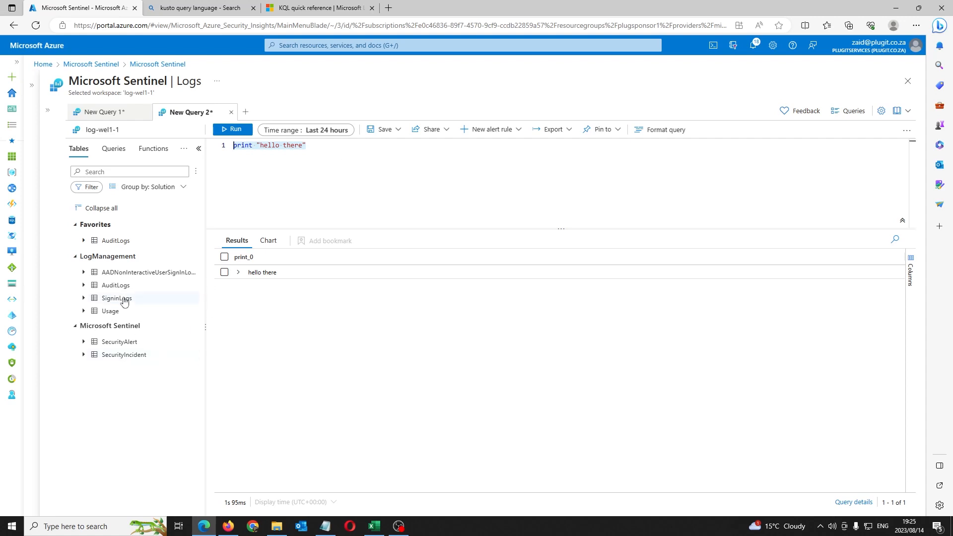
Step: Browse the SigninLogs columns in the Tables tree, fold them away, and switch to the Excel workbook
{"action": "left_click", "coordinate": [84, 299]}
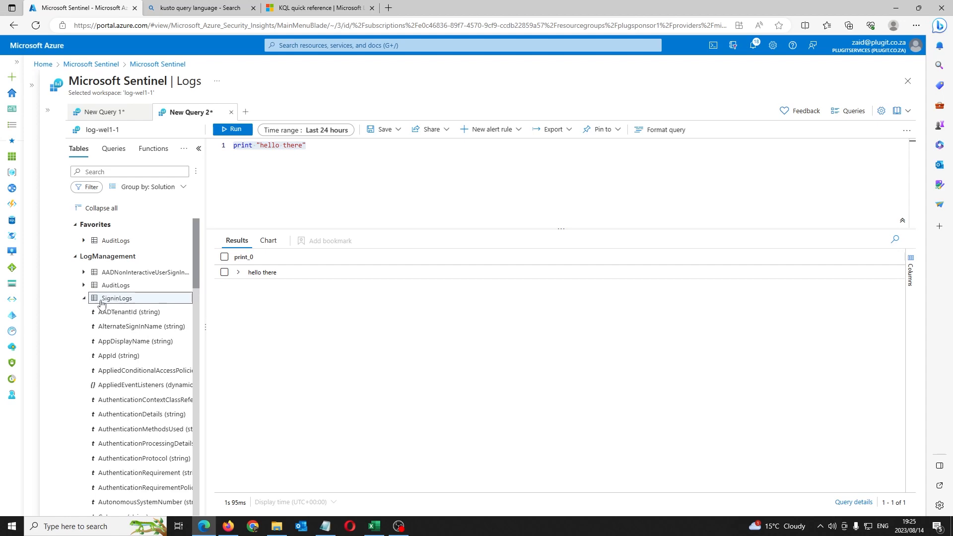
{"action": "left_click", "coordinate": [84, 299]}
{"action": "left_click", "coordinate": [84, 298]}
{"action": "scroll", "coordinate": [172, 380], "scroll_direction": "down", "scroll_amount": 2}
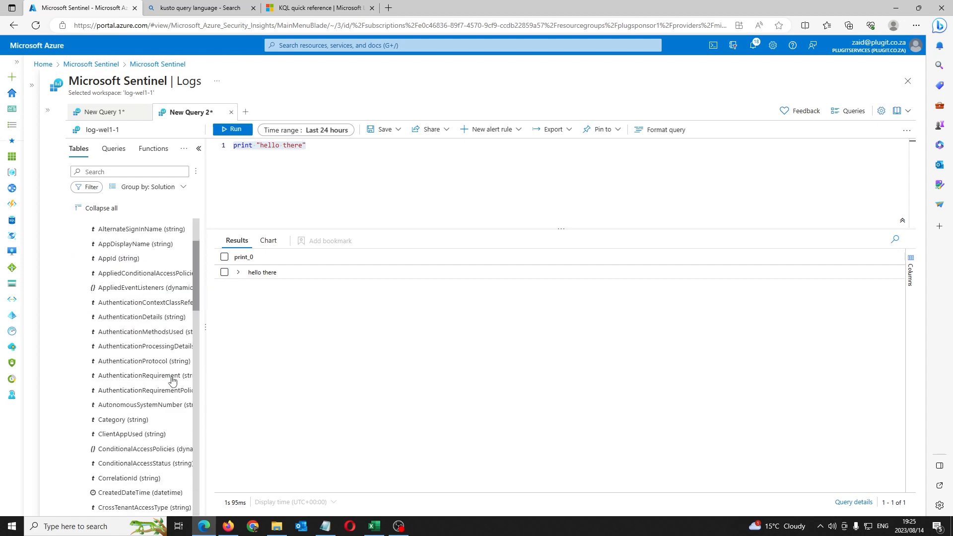
{"action": "scroll", "coordinate": [159, 373], "scroll_direction": "down", "scroll_amount": 3}
{"action": "scroll", "coordinate": [158, 362], "scroll_direction": "up", "scroll_amount": 5}
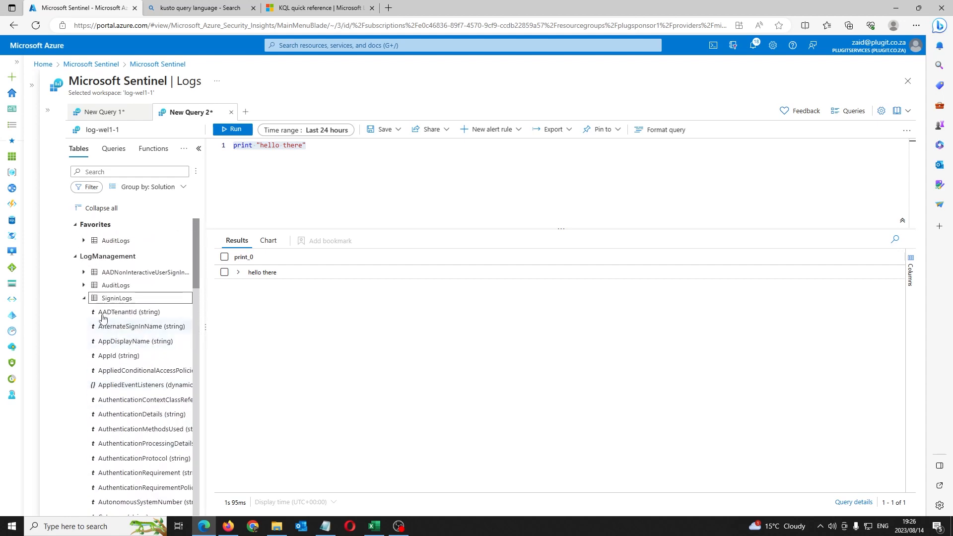
{"action": "left_click", "coordinate": [85, 298]}
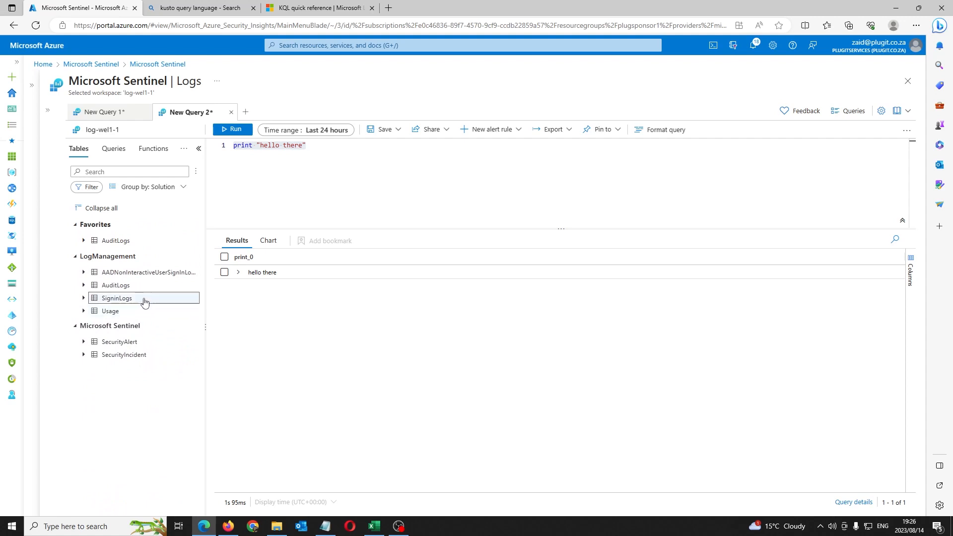
{"action": "left_click", "coordinate": [374, 527]}
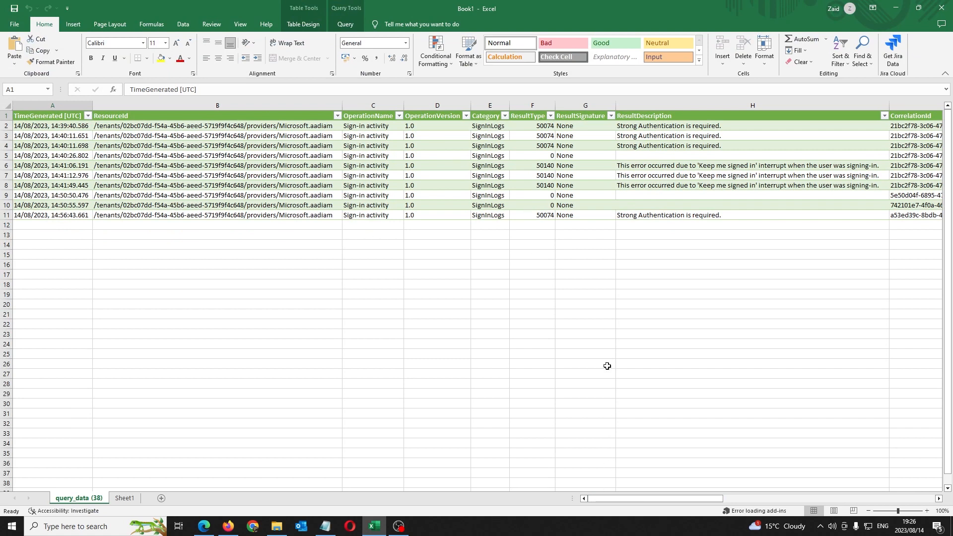
Step: Review the query_data rows and headers like TimeGenerated, ResourceId and OperationVersion, then minimize Excel
{"action": "mouse_move", "coordinate": [620, 499]}
{"action": "left_mouse_down"}
{"action": "mouse_move", "coordinate": [747, 511]}
{"action": "mouse_move", "coordinate": [618, 499]}
{"action": "left_mouse_up"}
{"action": "left_click", "coordinate": [15, 126]}
{"action": "left_click", "coordinate": [15, 135]}
{"action": "left_click", "coordinate": [15, 145]}
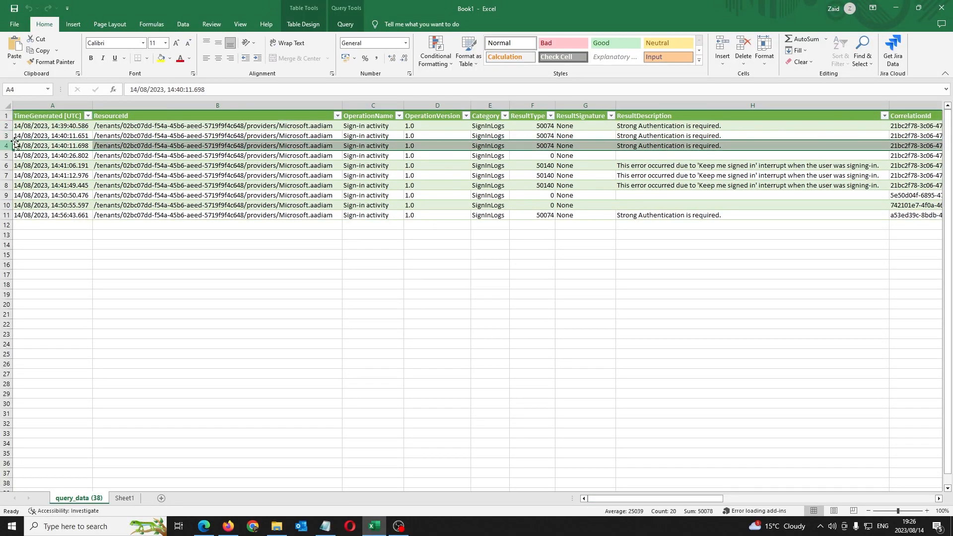
{"action": "left_click", "coordinate": [25, 155]}
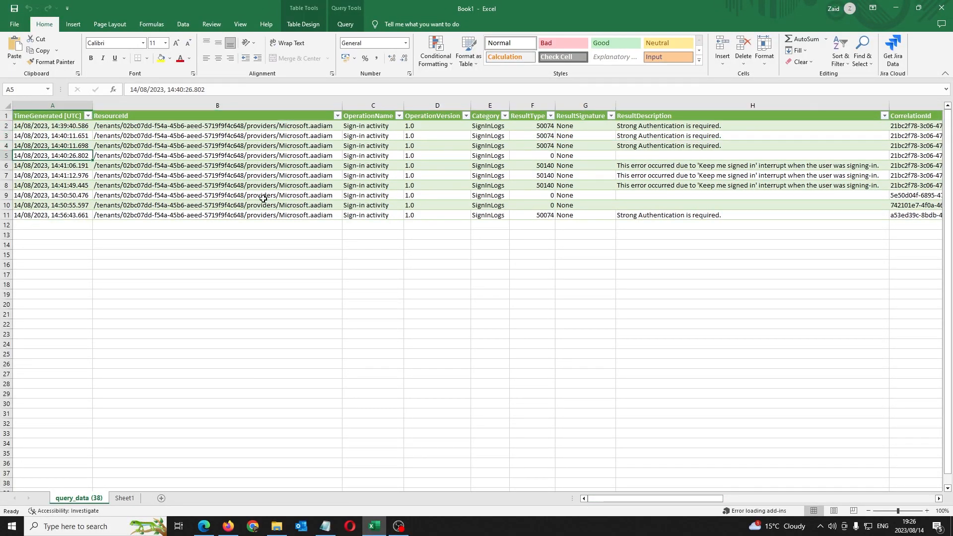
{"action": "left_click", "coordinate": [16, 126]}
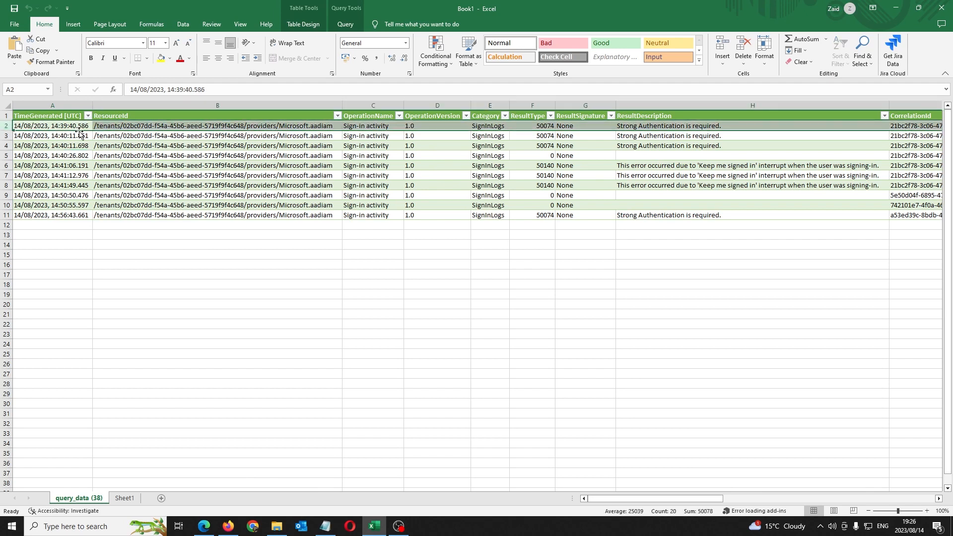
{"action": "left_click", "coordinate": [55, 117]}
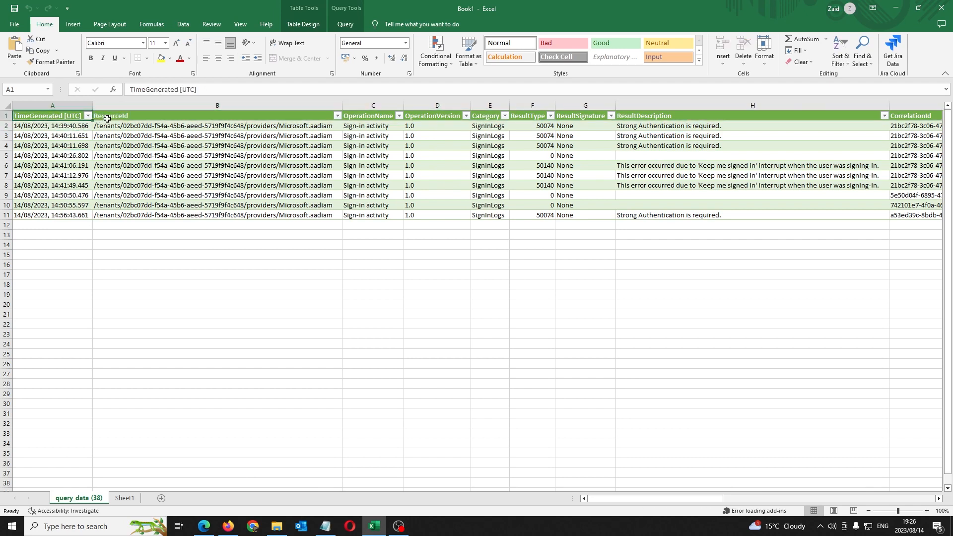
{"action": "left_click", "coordinate": [145, 120]}
{"action": "left_click", "coordinate": [378, 123]}
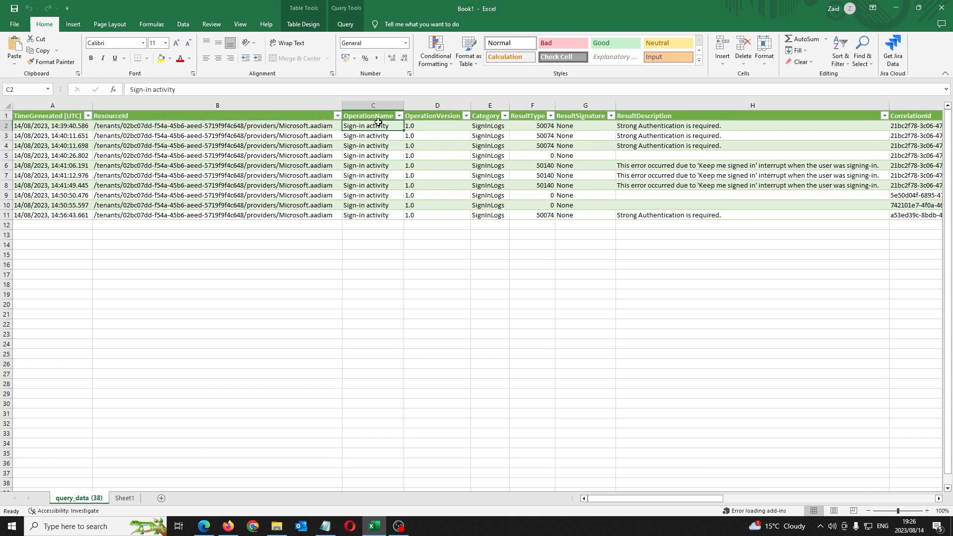
{"action": "left_click", "coordinate": [427, 118]}
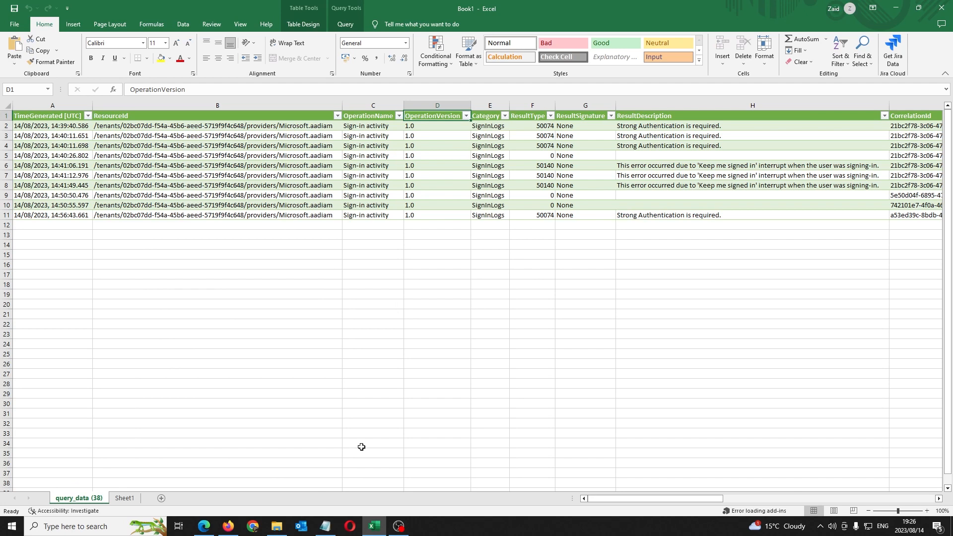
{"action": "left_click", "coordinate": [374, 527]}
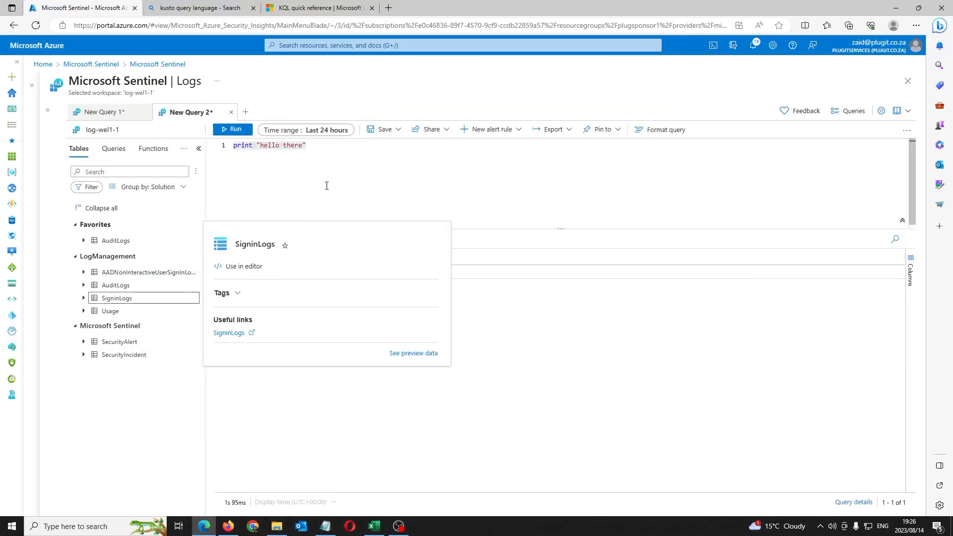
Step: Select all of the print "hello there" query text in the editor
{"action": "left_click", "coordinate": [379, 185]}
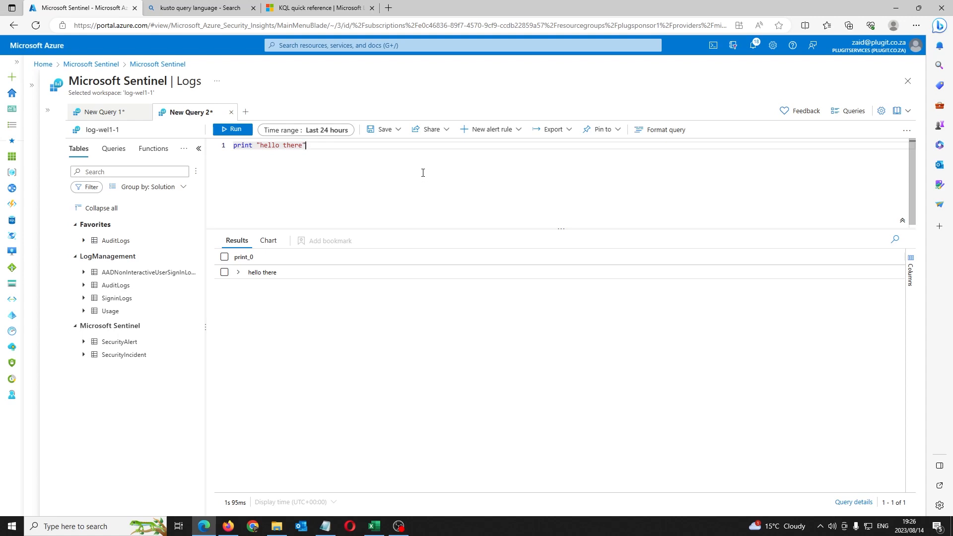
{"action": "key", "text": "ctrl+a"}
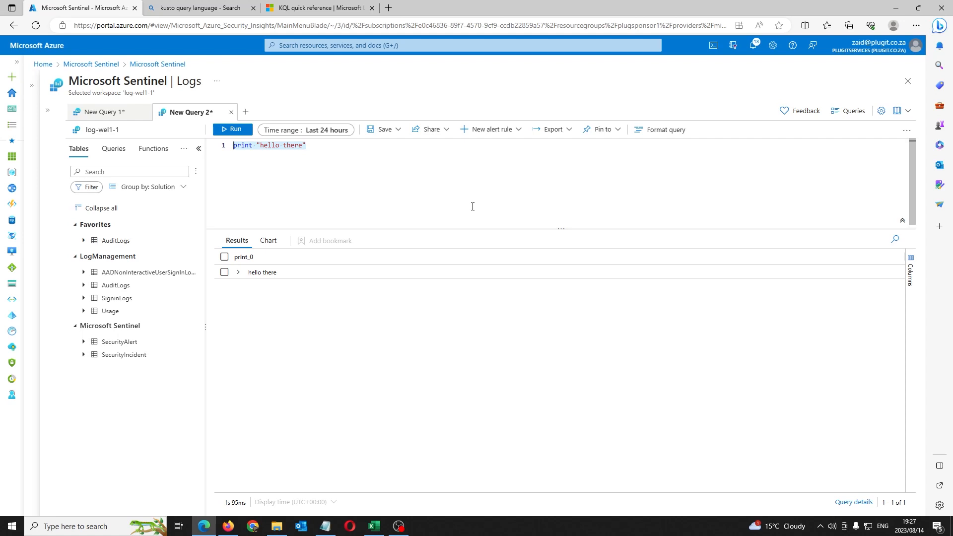
Step: Replace the print query with a single SigninLogs line and set the time range to Last 30 minutes
{"action": "key", "text": "BackSpace"}
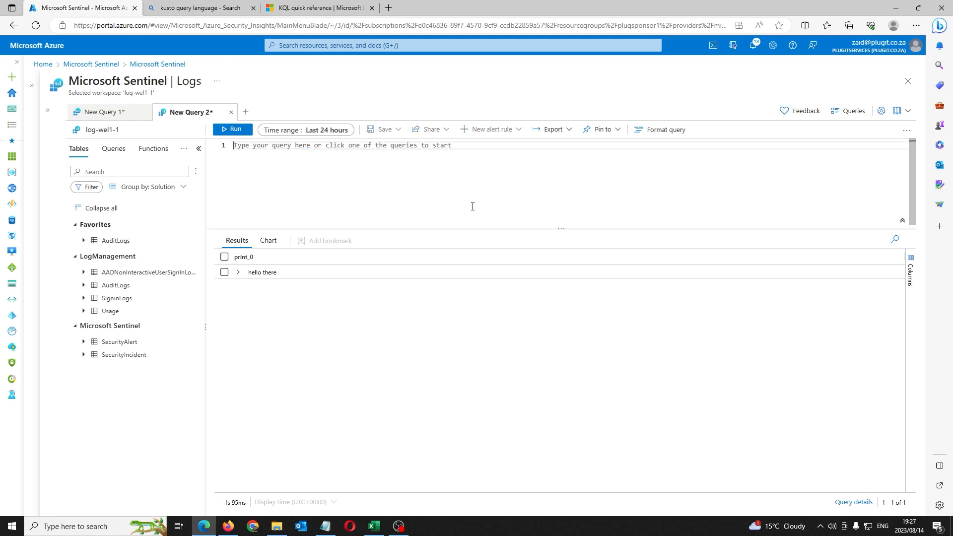
{"action": "type", "text": "signi"}
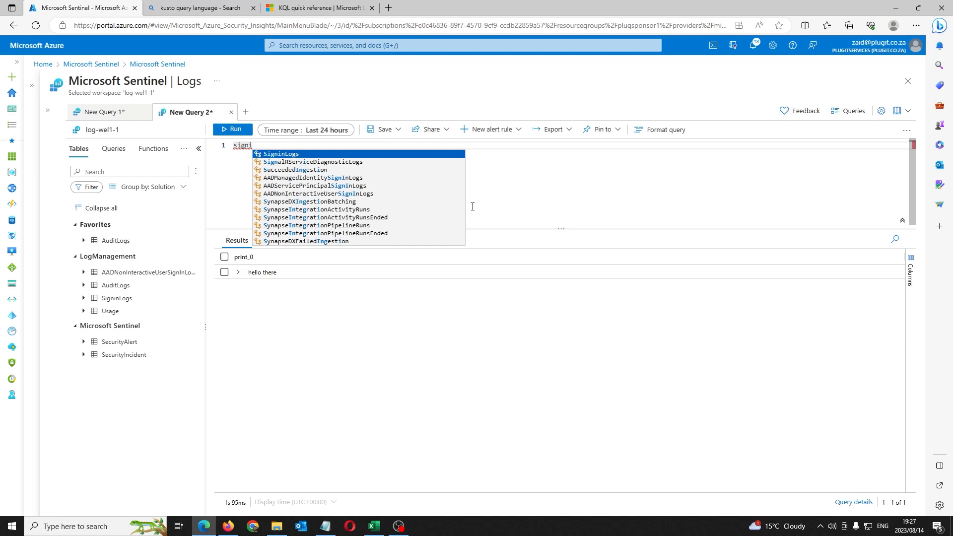
{"action": "key", "text": "BackSpace"}
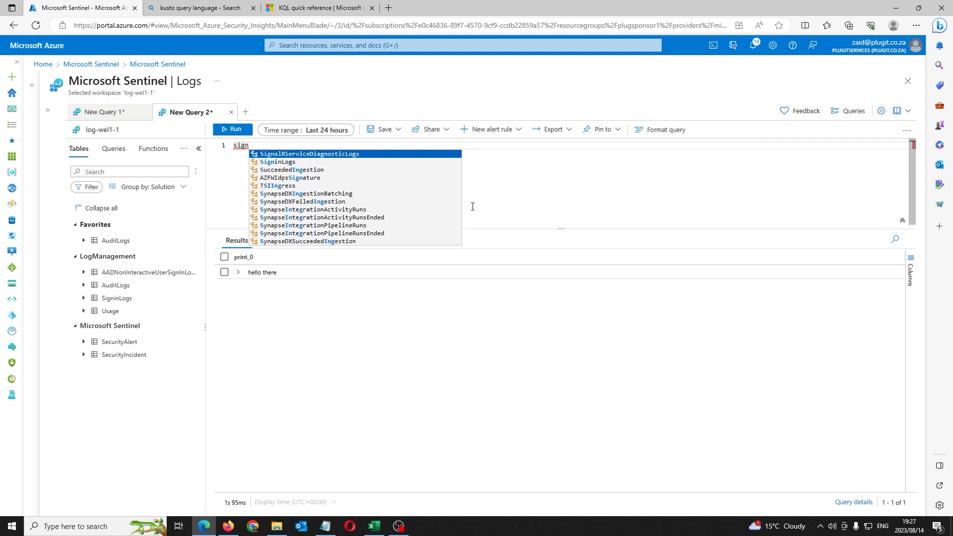
{"action": "type", "text": "in"}
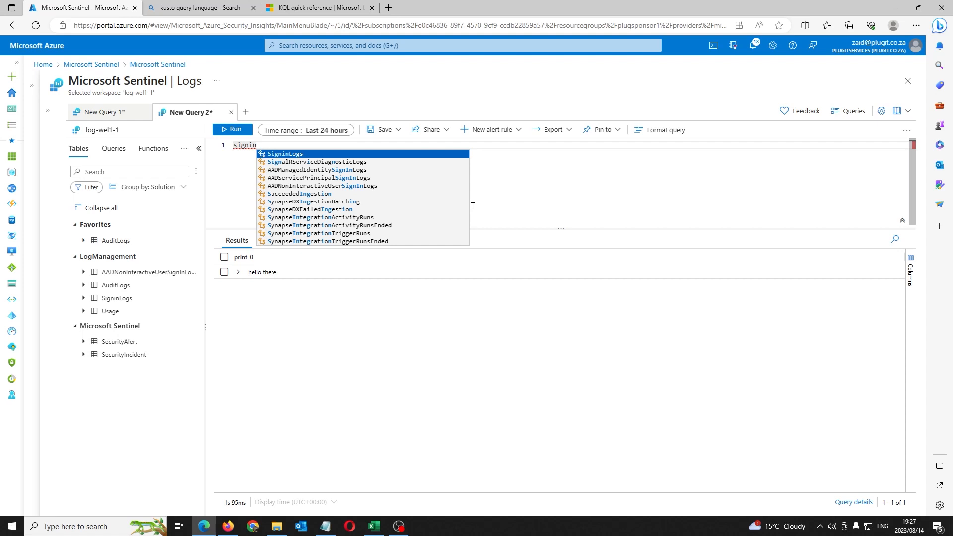
{"action": "key", "text": "Return"}
{"action": "key", "text": "Return"}
{"action": "type", "text": "|"}
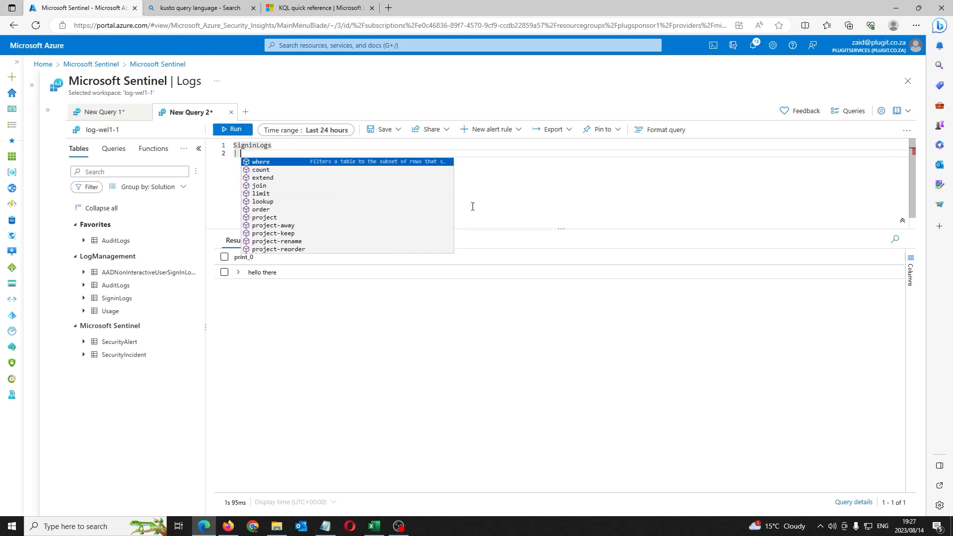
{"action": "key", "text": "BackSpace"}
{"action": "key", "text": "BackSpace"}
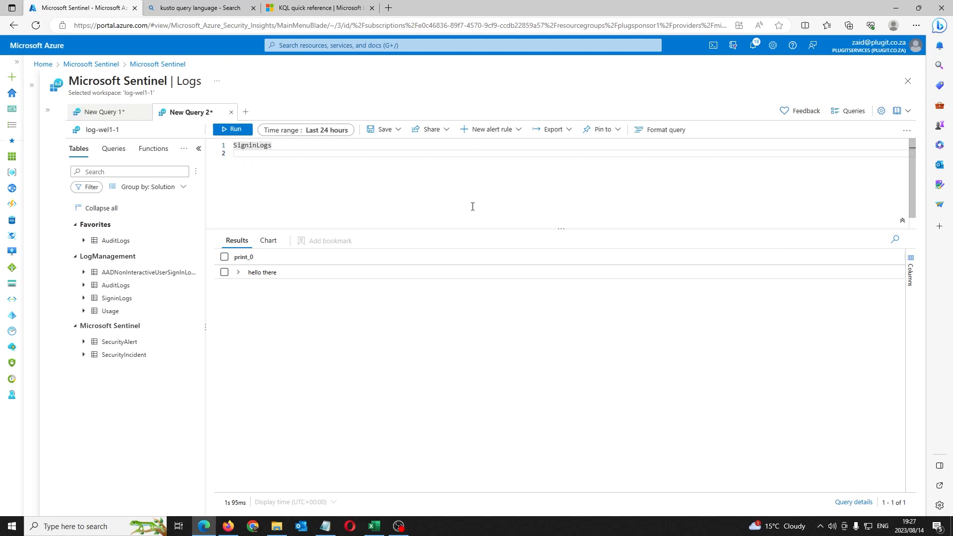
{"action": "key", "text": "BackSpace"}
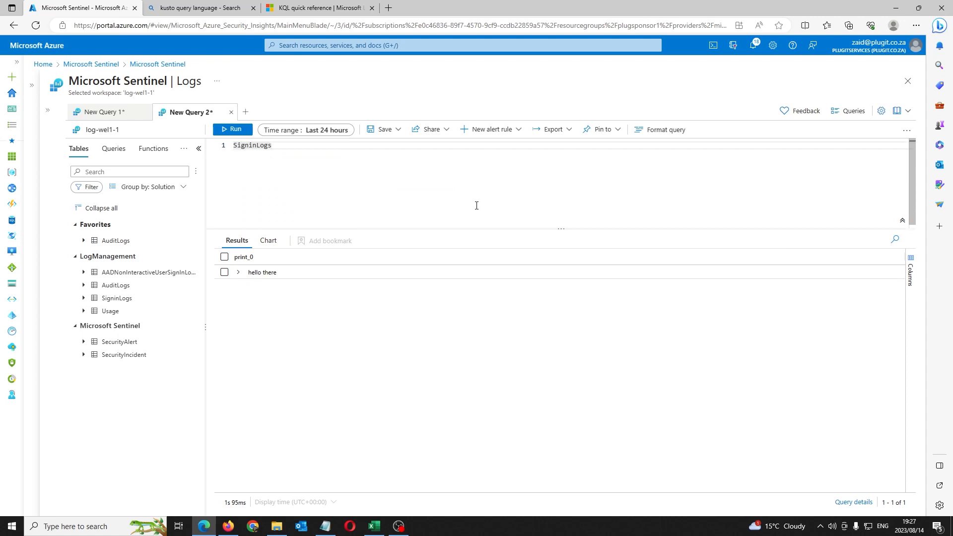
{"action": "left_click", "coordinate": [319, 130]}
{"action": "left_click", "coordinate": [309, 150]}
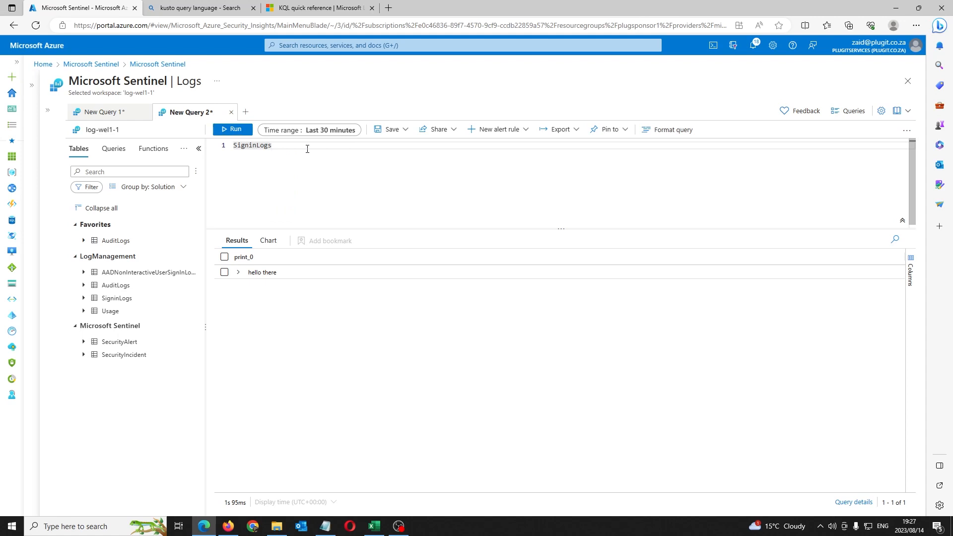
Step: Run the SigninLogs query for six sign-in rows and collapse the schema panel
{"action": "left_click", "coordinate": [234, 130]}
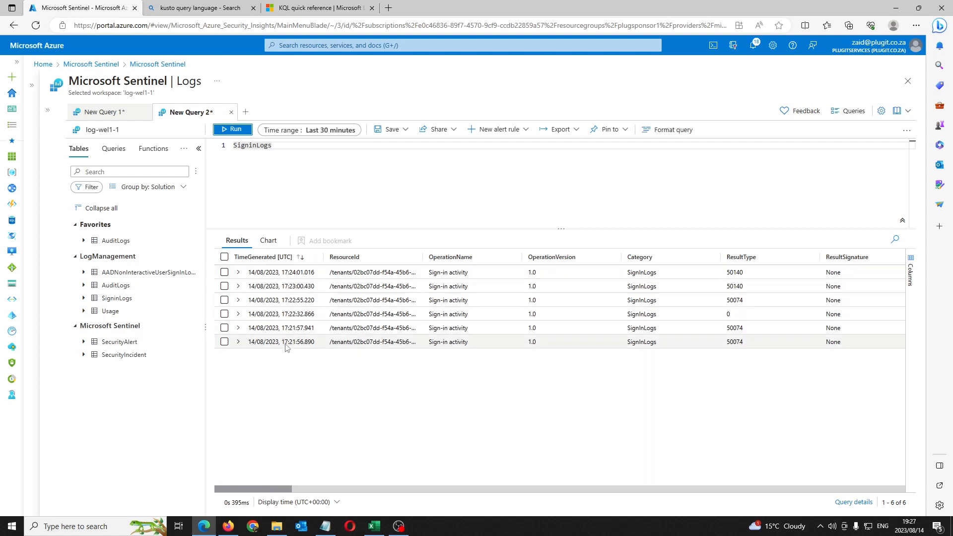
{"action": "left_click_drag", "start_coordinate": [204, 143], "coordinate": [198, 151]}
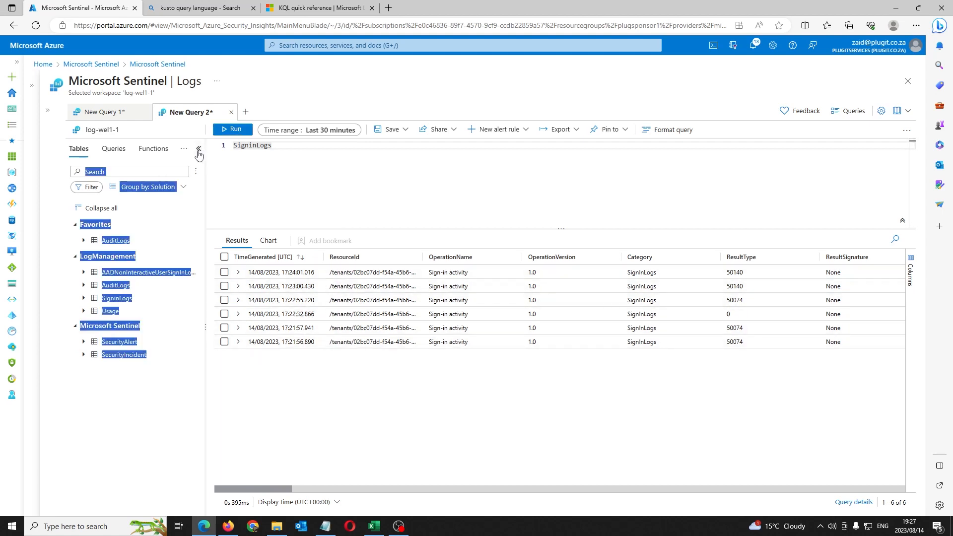
{"action": "left_click", "coordinate": [199, 152]}
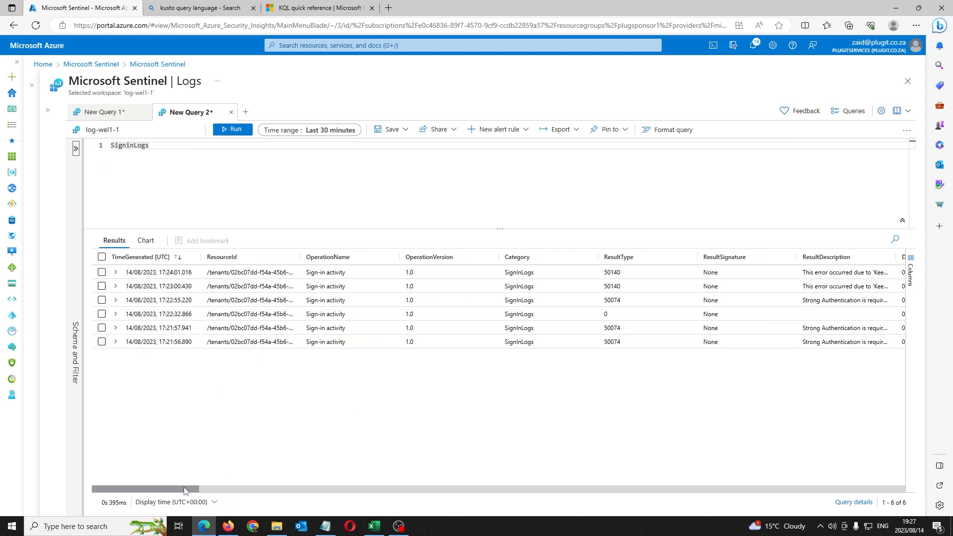
{"action": "left_click_drag", "start_coordinate": [184, 491], "coordinate": [161, 446]}
{"action": "left_click", "coordinate": [117, 272]}
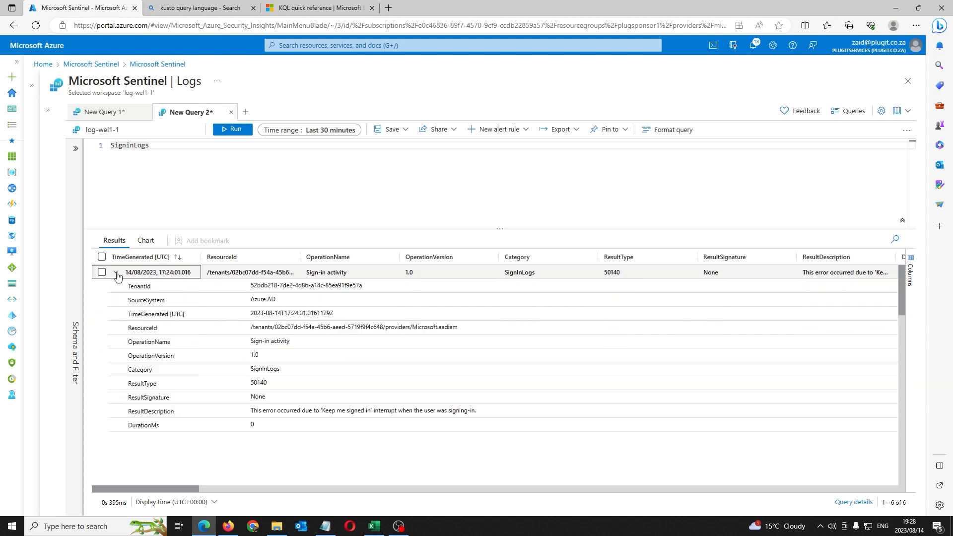
{"action": "scroll", "coordinate": [164, 411], "scroll_direction": "down", "scroll_amount": 3}
{"action": "scroll", "coordinate": [164, 411], "scroll_direction": "down", "scroll_amount": 5}
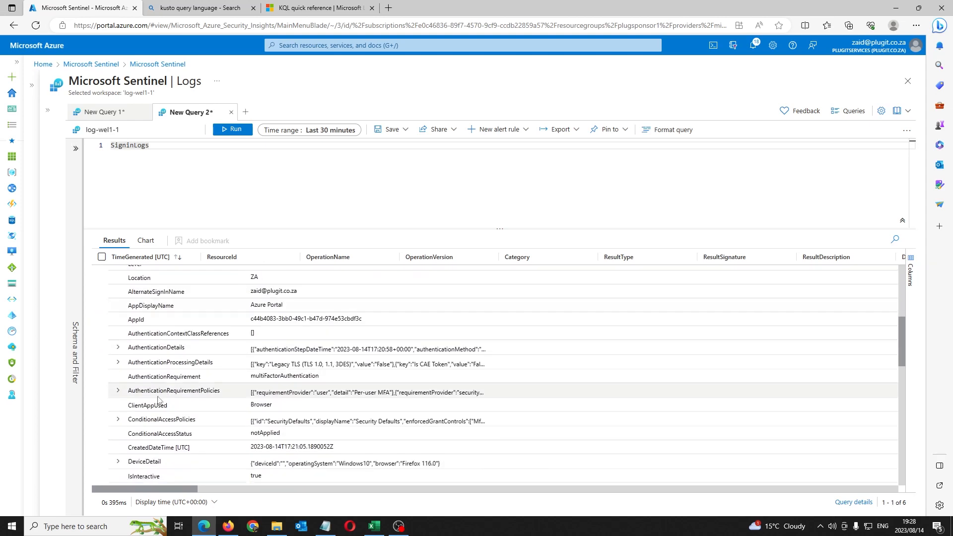
{"action": "scroll", "coordinate": [196, 422], "scroll_direction": "down", "scroll_amount": 3}
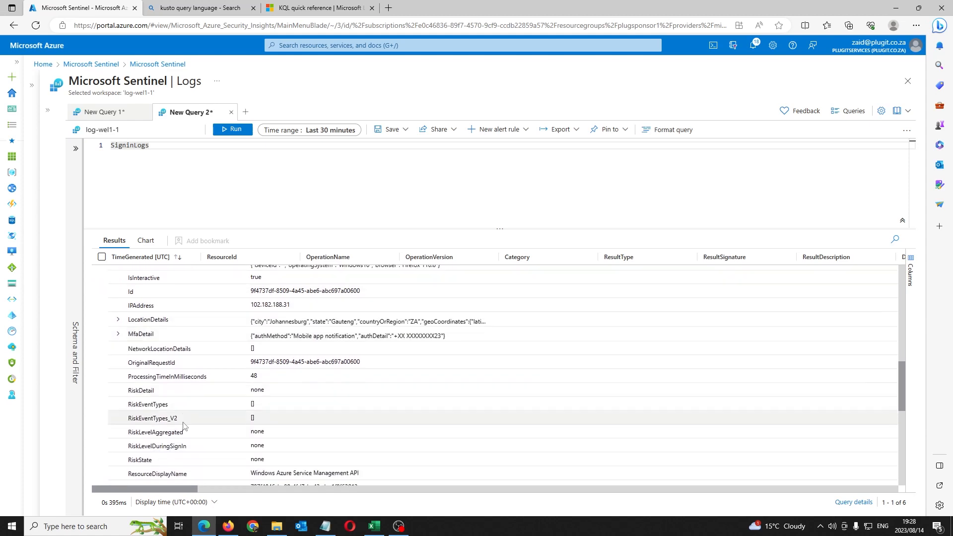
{"action": "scroll", "coordinate": [170, 410], "scroll_direction": "up", "scroll_amount": 6}
{"action": "scroll", "coordinate": [171, 410], "scroll_direction": "up", "scroll_amount": 3}
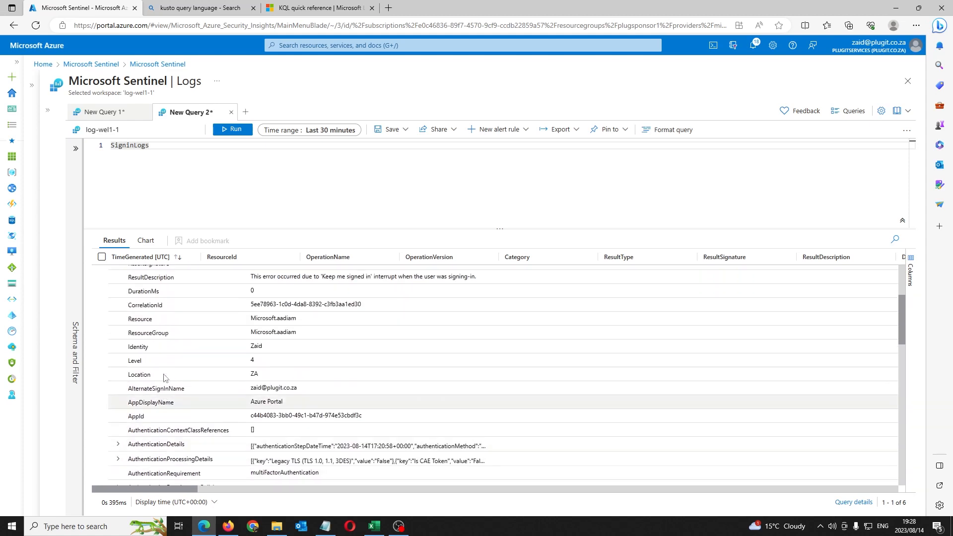
{"action": "scroll", "coordinate": [257, 431], "scroll_direction": "down", "scroll_amount": 1}
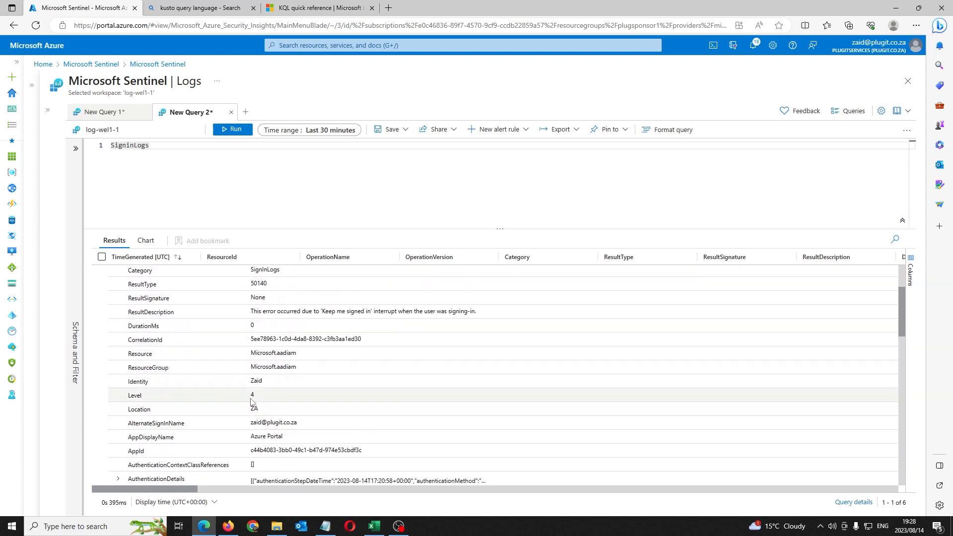
{"action": "scroll", "coordinate": [251, 397], "scroll_direction": "up", "scroll_amount": 2}
{"action": "left_click_drag", "start_coordinate": [267, 384], "coordinate": [238, 388]}
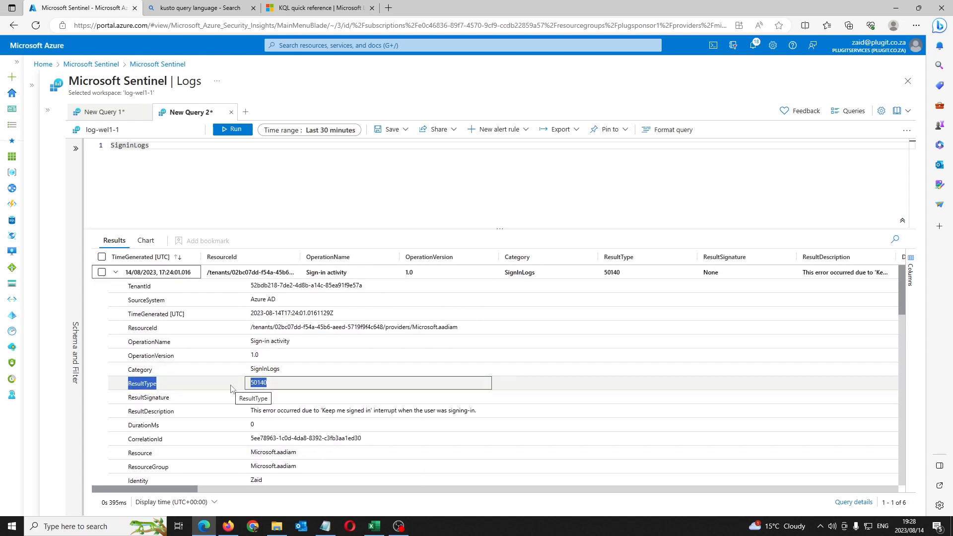
{"action": "scroll", "coordinate": [217, 387], "scroll_direction": "down", "scroll_amount": 4}
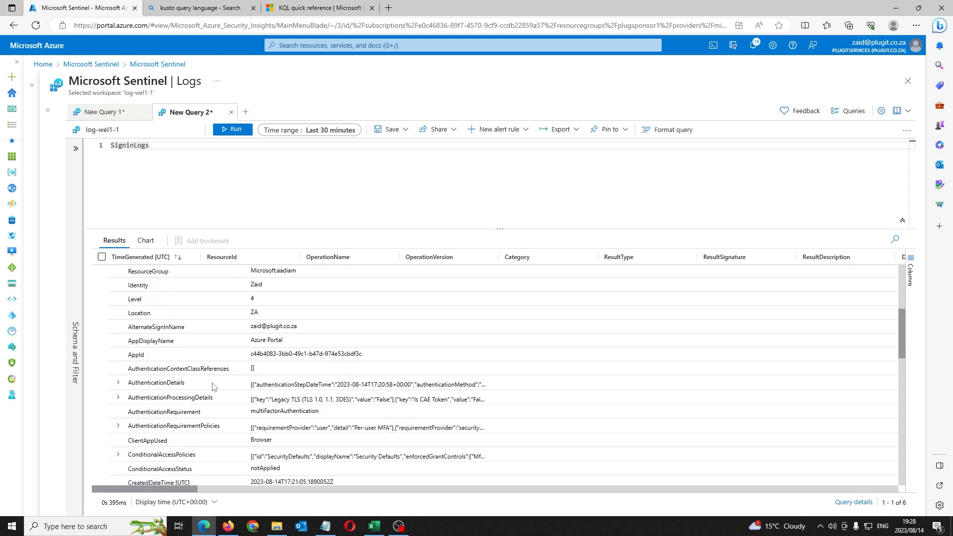
{"action": "scroll", "coordinate": [220, 388], "scroll_direction": "down", "scroll_amount": 3}
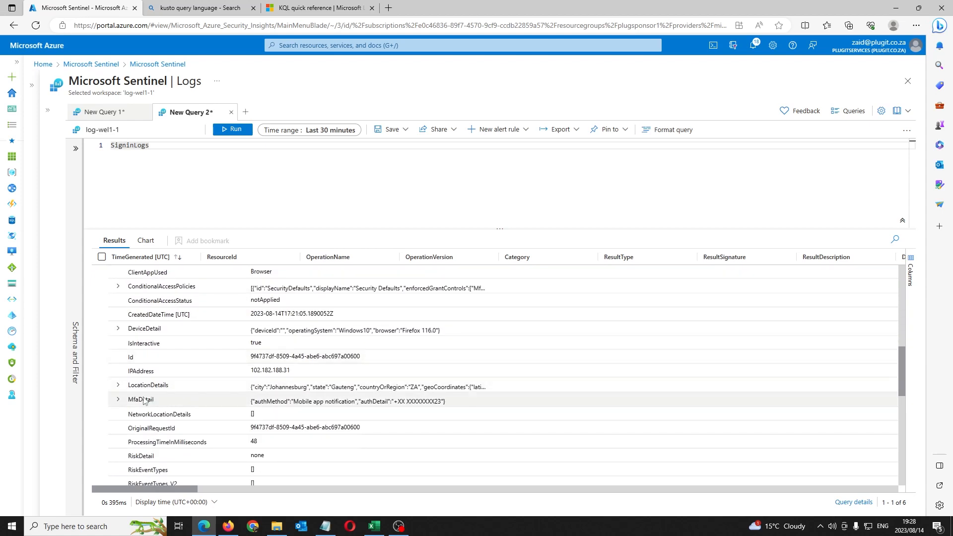
{"action": "scroll", "coordinate": [174, 411], "scroll_direction": "down", "scroll_amount": 3}
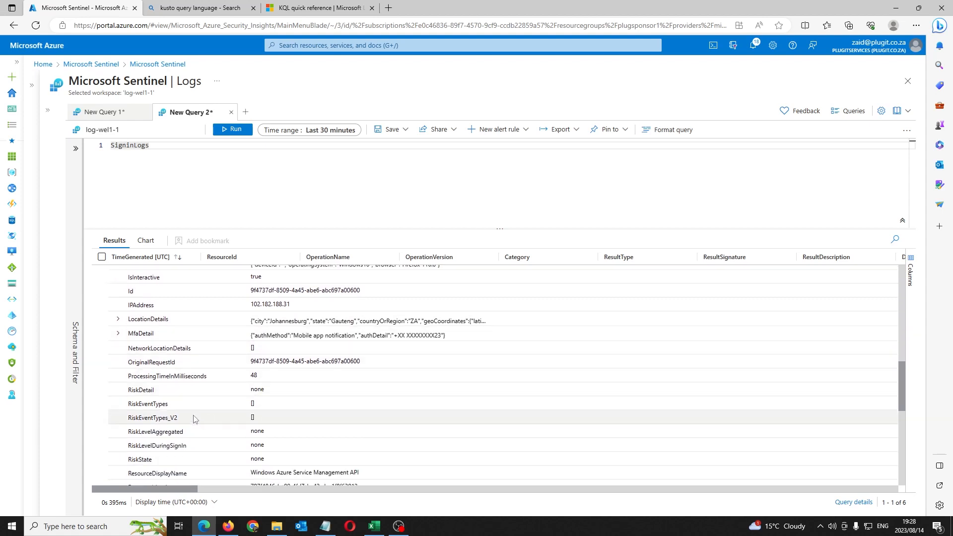
{"action": "scroll", "coordinate": [189, 397], "scroll_direction": "down", "scroll_amount": 3}
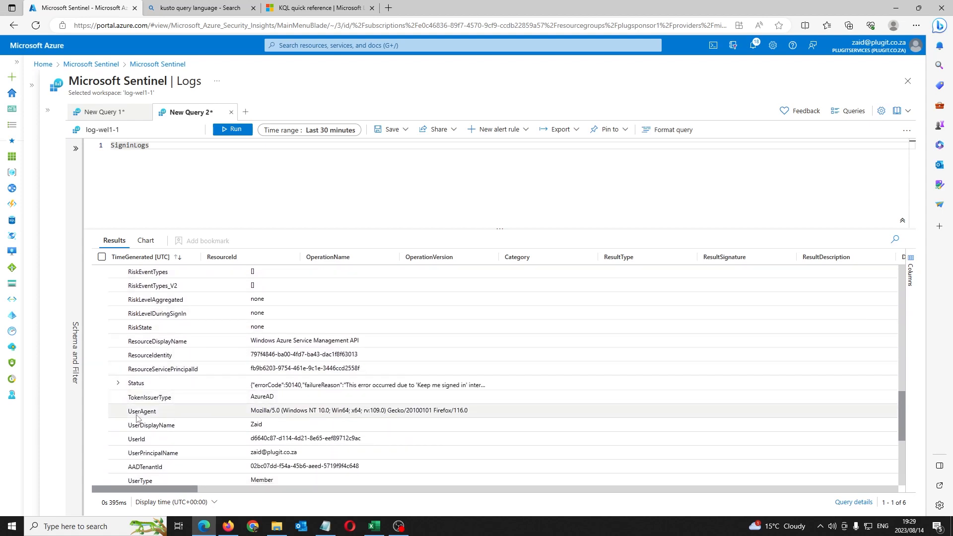
{"action": "left_click_drag", "start_coordinate": [135, 415], "coordinate": [341, 413]}
{"action": "left_click", "coordinate": [341, 413]}
{"action": "scroll", "coordinate": [291, 410], "scroll_direction": "down", "scroll_amount": 1}
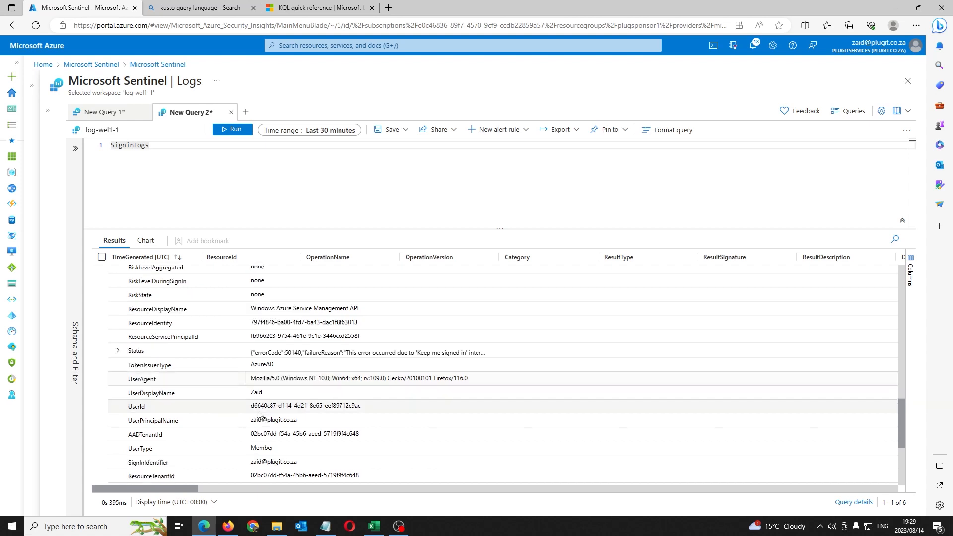
{"action": "scroll", "coordinate": [290, 357], "scroll_direction": "down", "scroll_amount": 2}
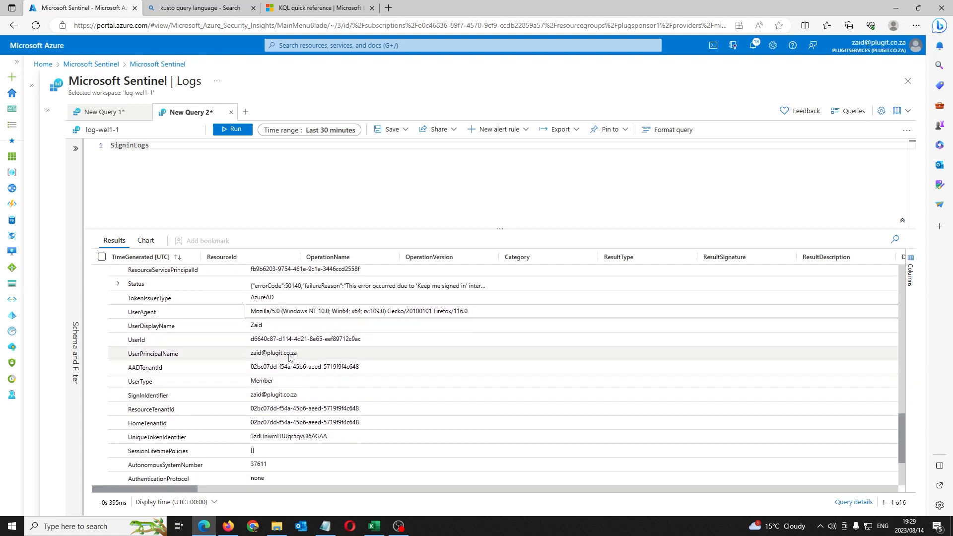
{"action": "scroll", "coordinate": [265, 391], "scroll_direction": "down", "scroll_amount": 3}
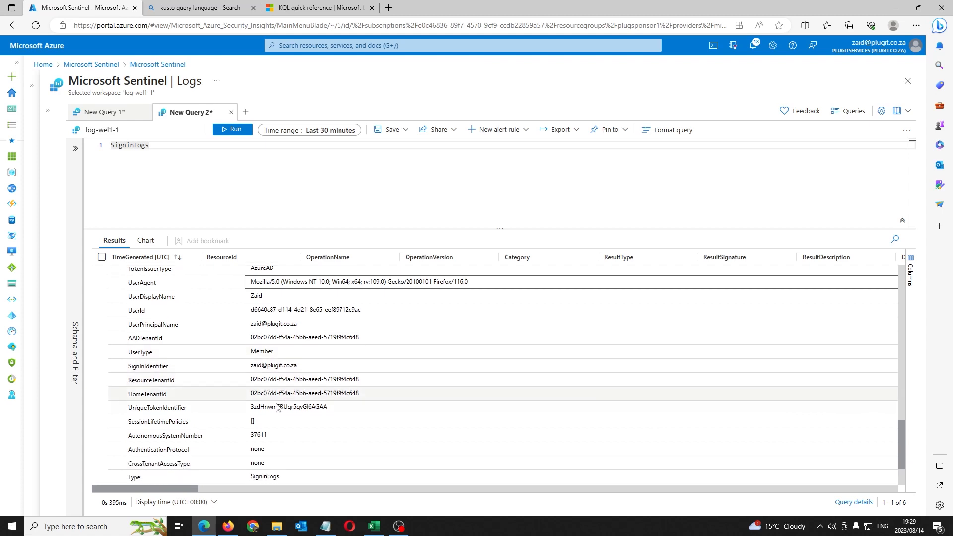
{"action": "scroll", "coordinate": [266, 410], "scroll_direction": "up", "scroll_amount": 10}
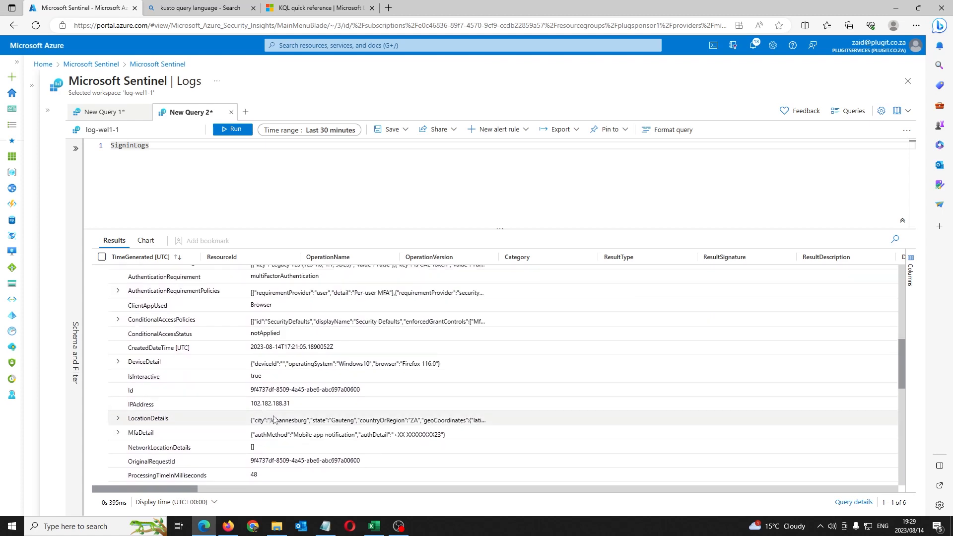
{"action": "left_click_drag", "start_coordinate": [290, 403], "coordinate": [132, 405]}
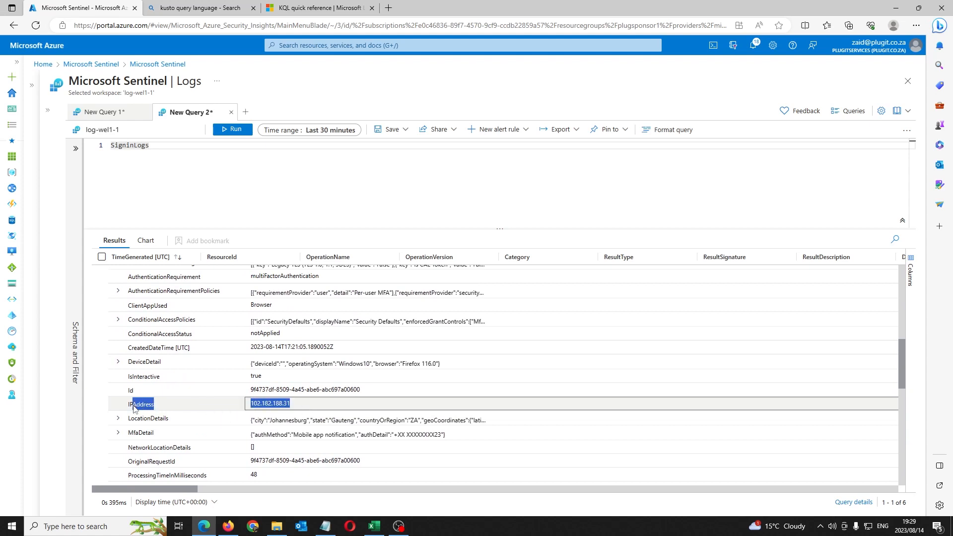
{"action": "left_click", "coordinate": [256, 402]}
{"action": "double_click", "coordinate": [257, 402]}
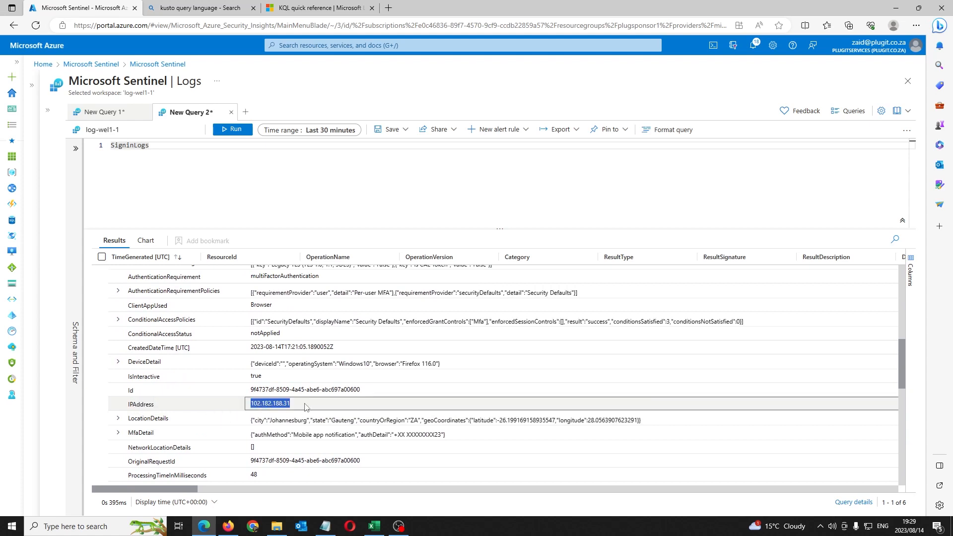
{"action": "scroll", "coordinate": [267, 278], "scroll_direction": "up", "scroll_amount": 3}
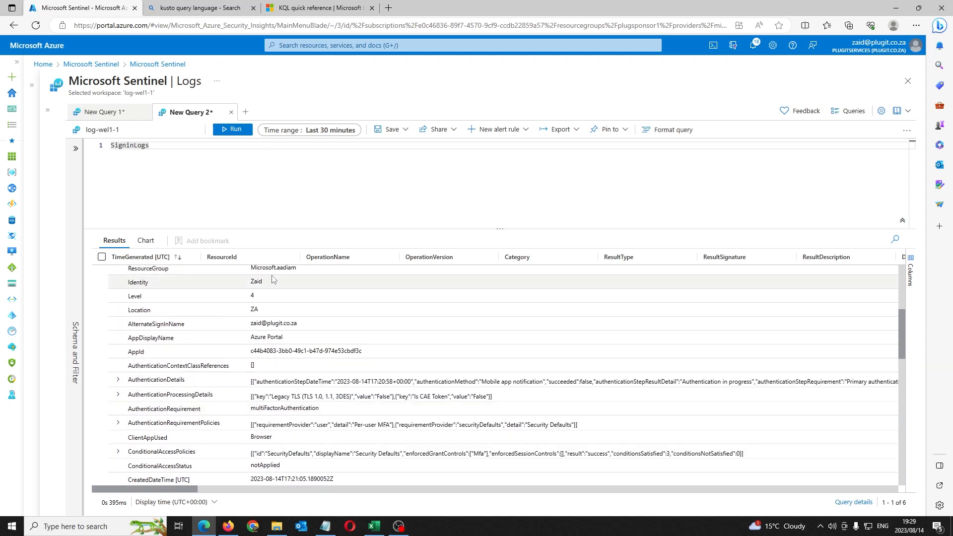
{"action": "left_click", "coordinate": [249, 193]}
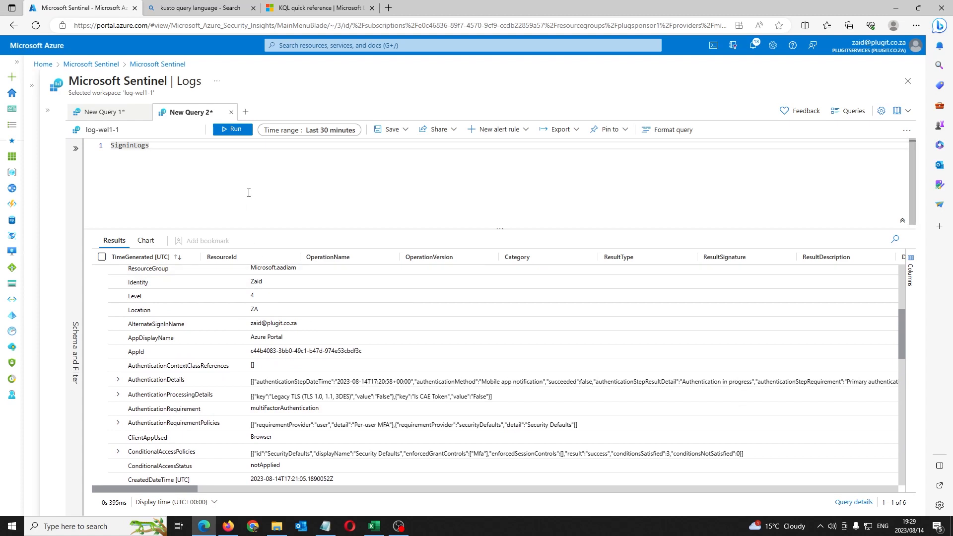
{"action": "scroll", "coordinate": [207, 368], "scroll_direction": "up", "scroll_amount": 4}
{"action": "left_click", "coordinate": [116, 273]}
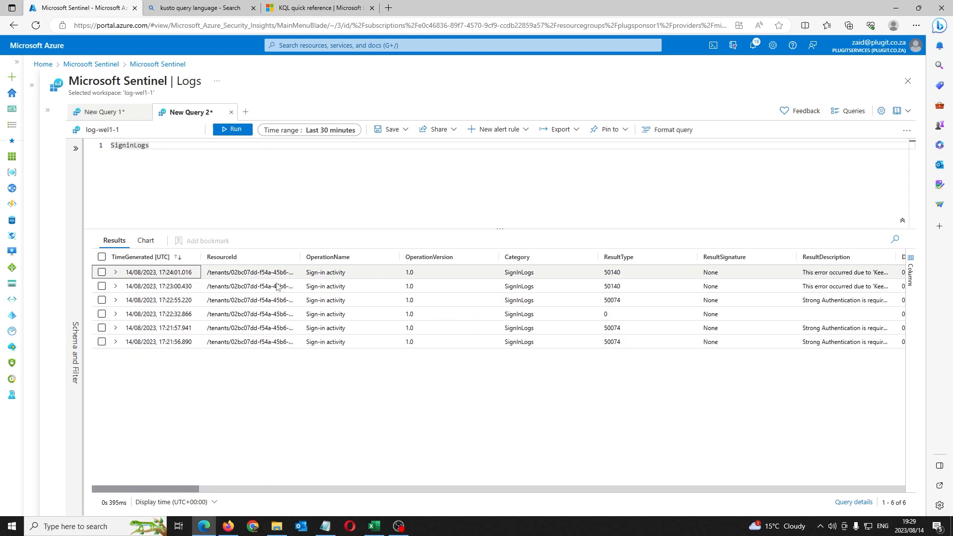
{"action": "left_click", "coordinate": [321, 203]}
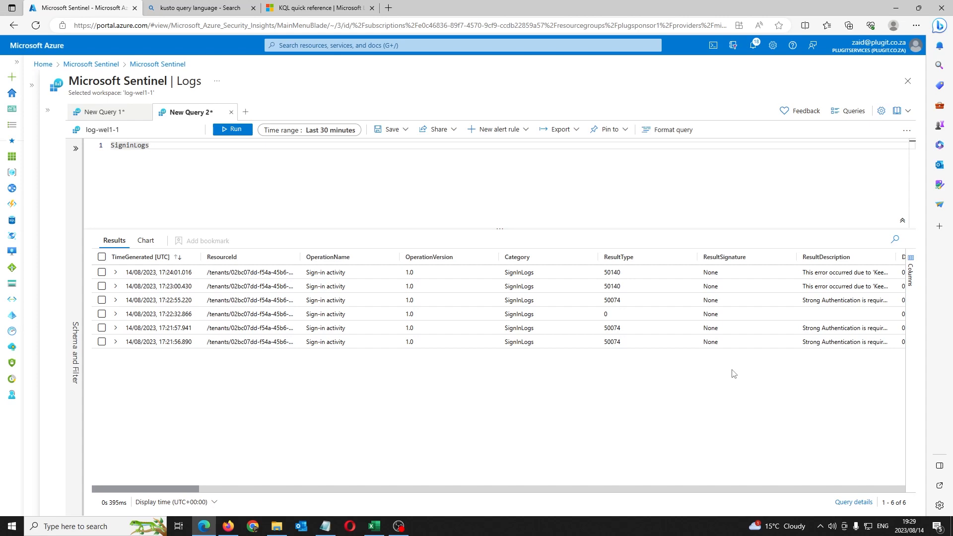
{"action": "mouse_move", "coordinate": [196, 489]}
{"action": "left_mouse_down"}
{"action": "mouse_move", "coordinate": [529, 492]}
{"action": "mouse_move", "coordinate": [191, 492]}
{"action": "left_mouse_up"}
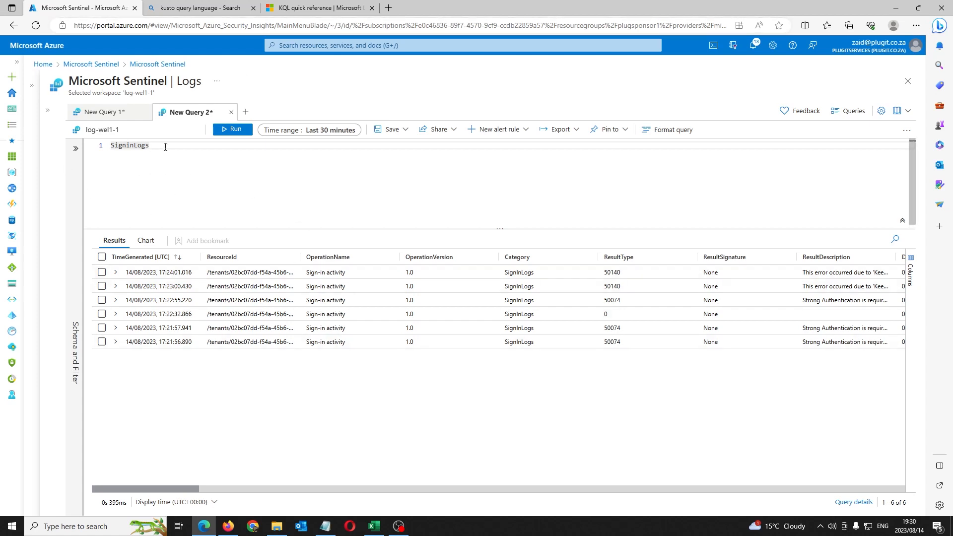
{"action": "left_click_drag", "start_coordinate": [149, 147], "coordinate": [90, 151]}
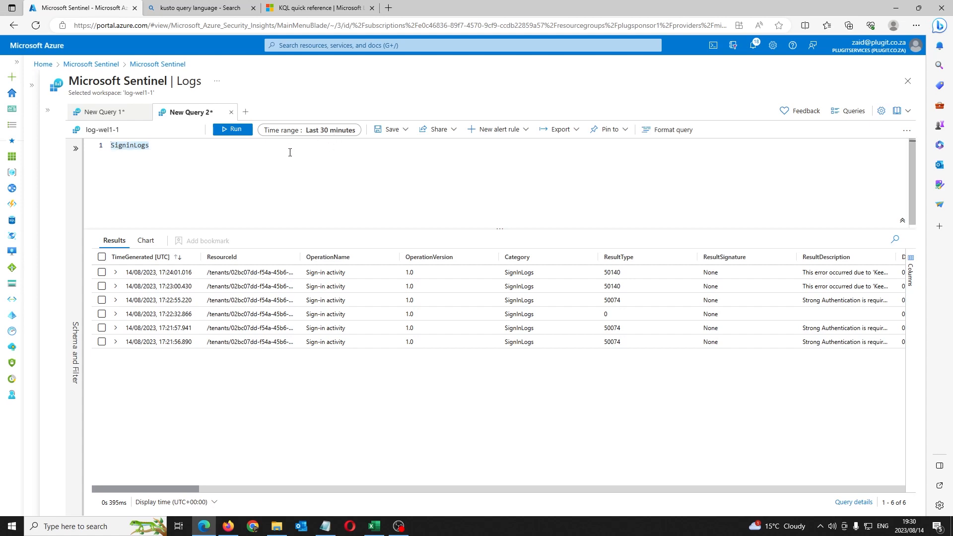
{"action": "left_click", "coordinate": [223, 156]}
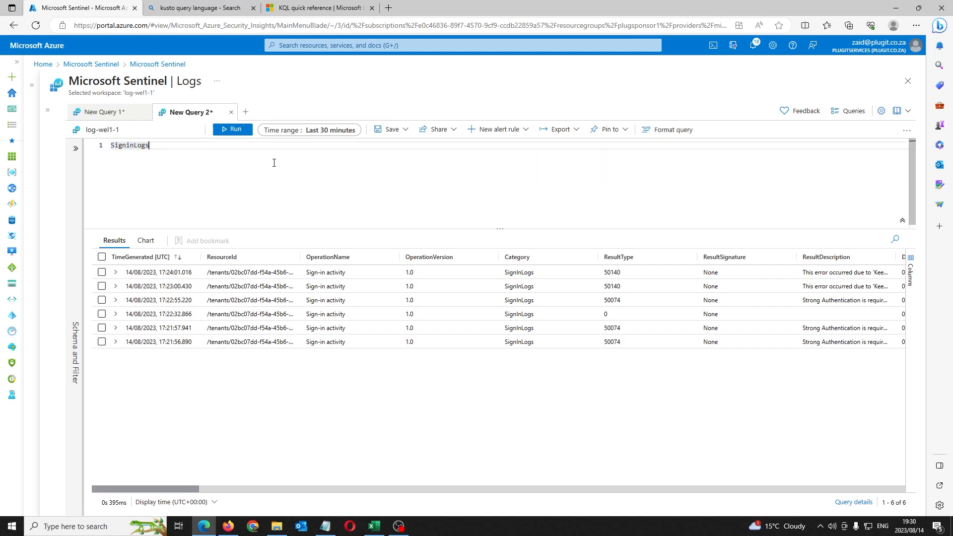
Step: Widen the time range to Last 7 days and rerun, returning 69 rows
{"action": "left_click", "coordinate": [325, 135]}
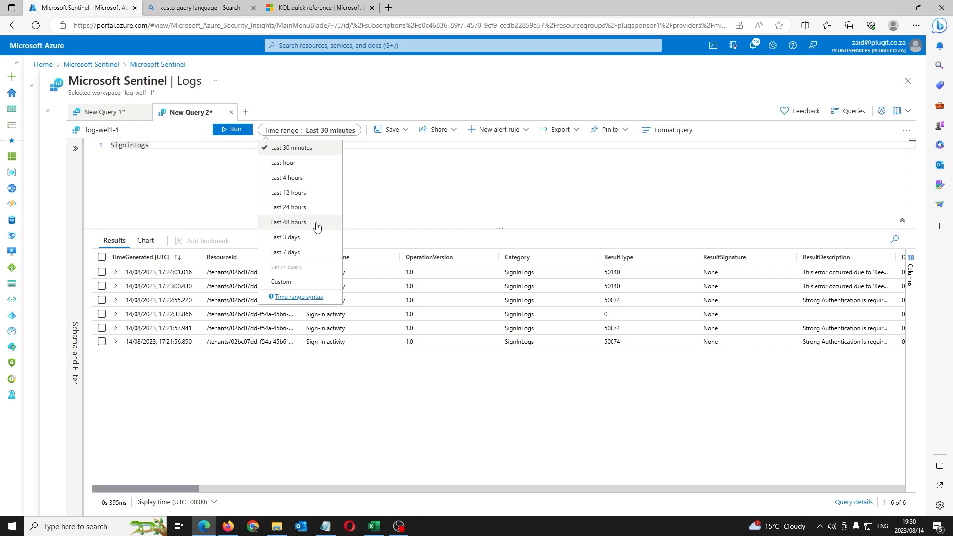
{"action": "left_click", "coordinate": [294, 253]}
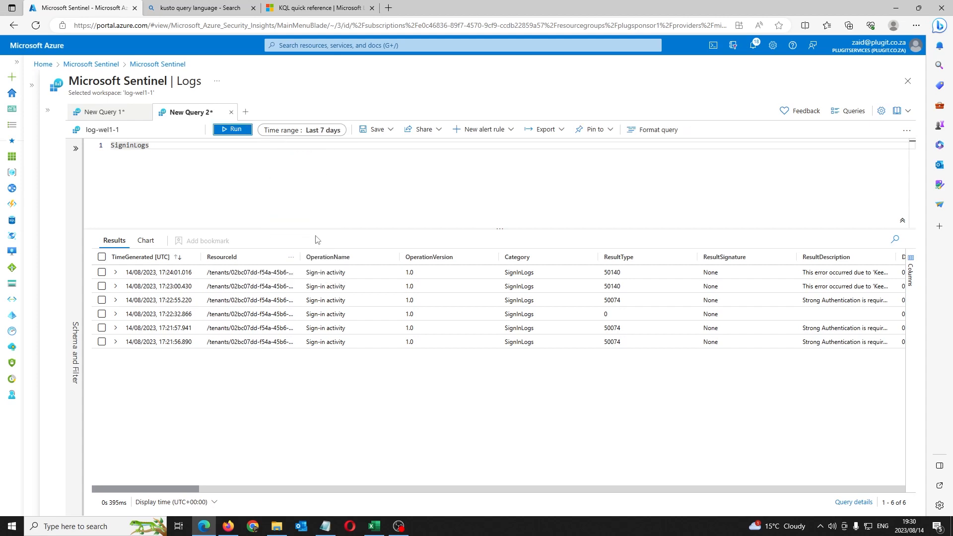
{"action": "left_click", "coordinate": [235, 130]}
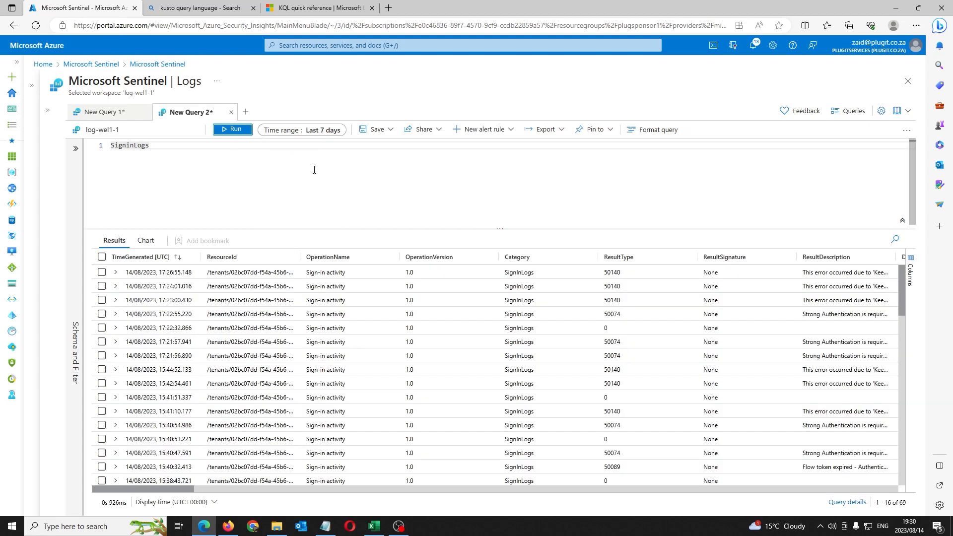
{"action": "scroll", "coordinate": [298, 357], "scroll_direction": "down", "scroll_amount": 5}
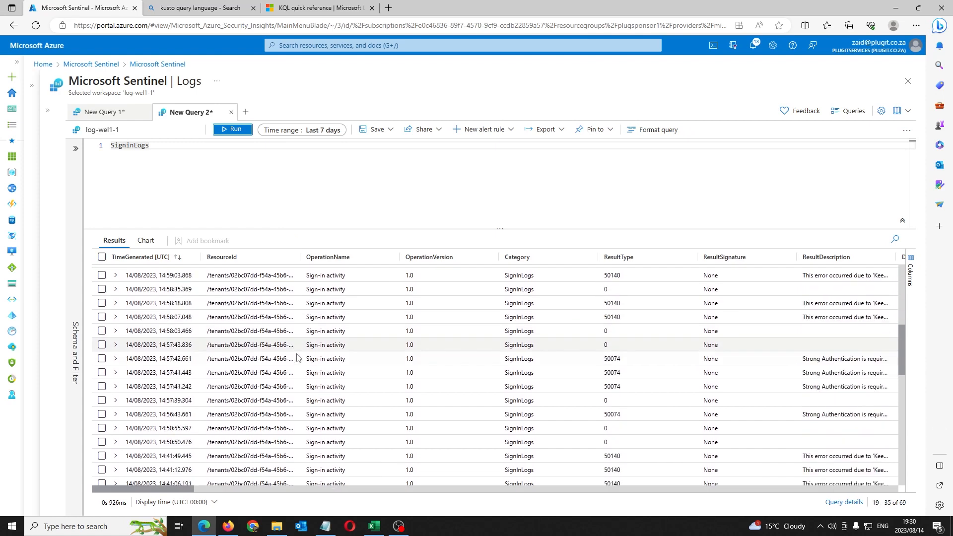
{"action": "scroll", "coordinate": [297, 358], "scroll_direction": "up", "scroll_amount": 6}
{"action": "scroll", "coordinate": [258, 336], "scroll_direction": "down", "scroll_amount": 3}
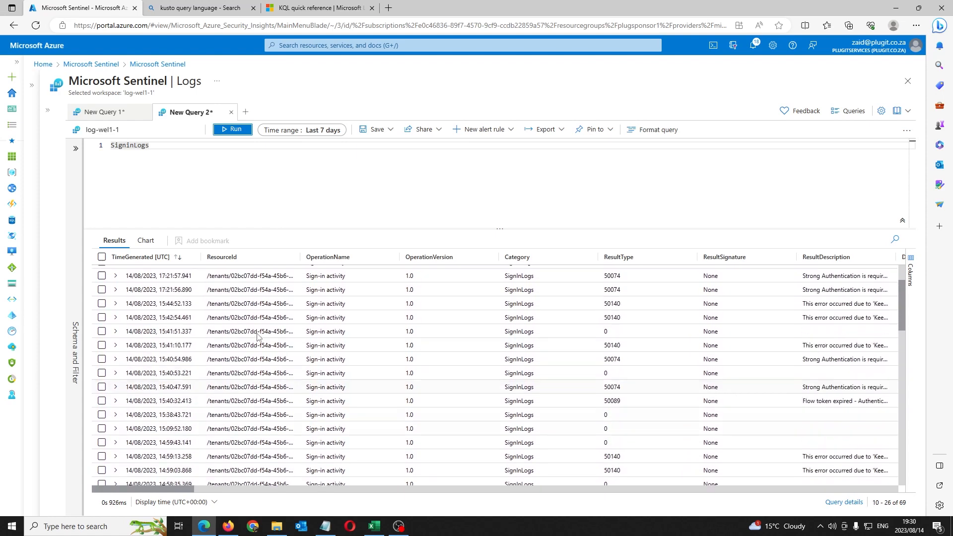
{"action": "scroll", "coordinate": [258, 336], "scroll_direction": "up", "scroll_amount": 3}
Step: Add a second line '| where UserPrincipalName' using IntelliSense completion
{"action": "left_click", "coordinate": [176, 146]}
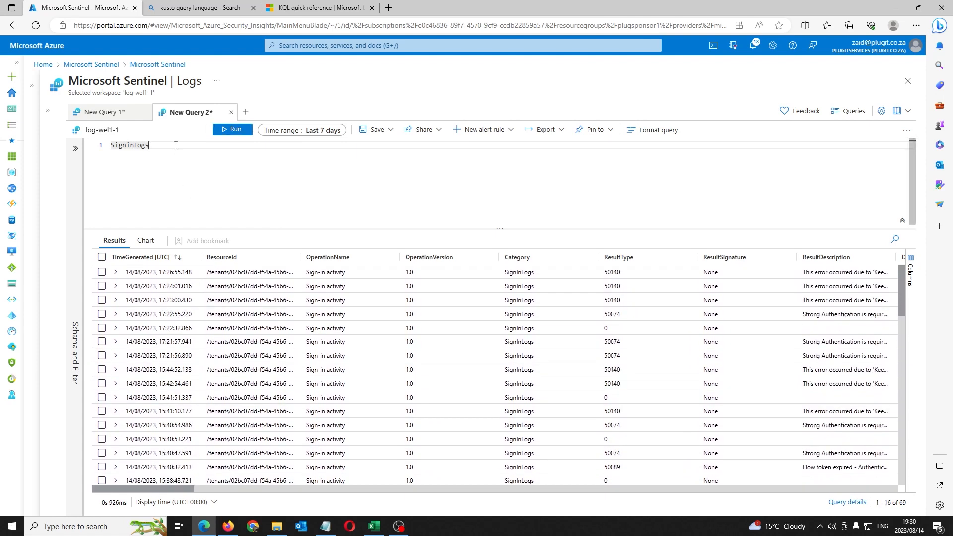
{"action": "key", "text": "Return"}
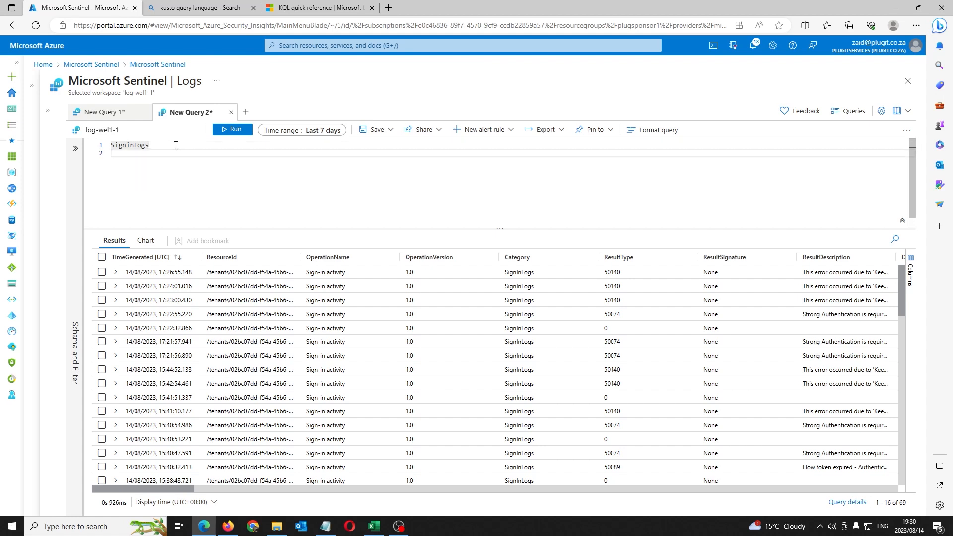
{"action": "type", "text": "|"}
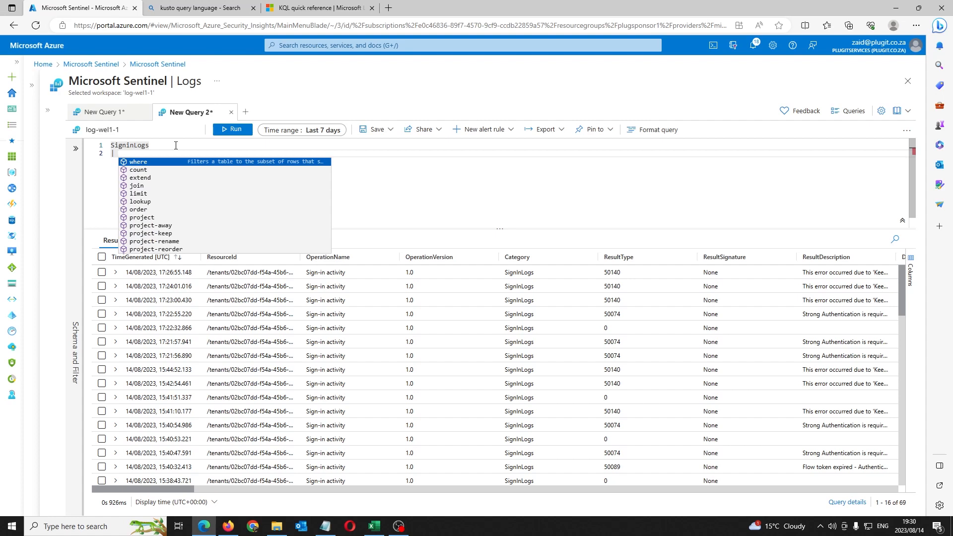
{"action": "key", "text": "Tab"}
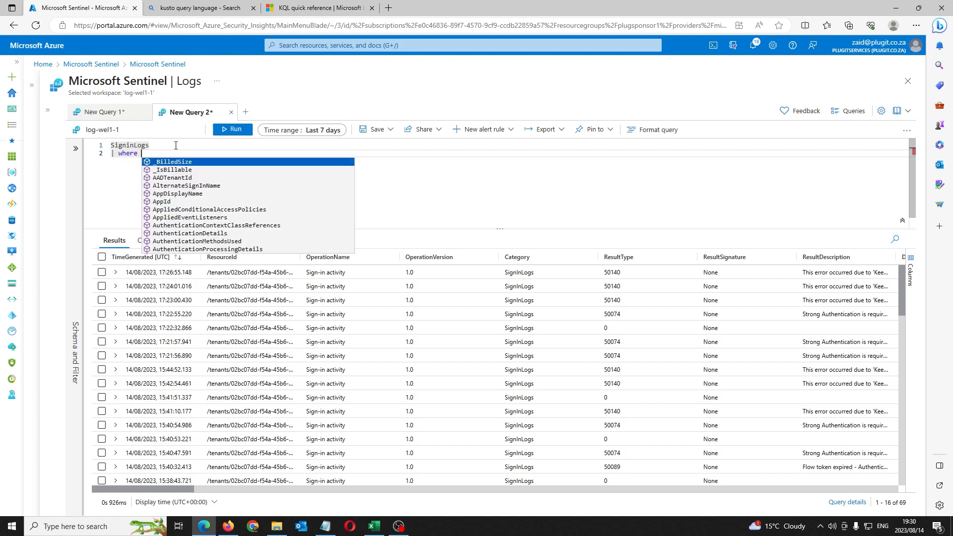
{"action": "key", "text": "BackSpace"}
{"action": "key", "text": "BackSpace"}
{"action": "key", "text": "BackSpace"}
{"action": "key", "text": "BackSpace"}
{"action": "key", "text": "BackSpace"}
{"action": "key", "text": "BackSpace"}
{"action": "key", "text": "BackSpace"}
{"action": "key", "text": "BackSpace"}
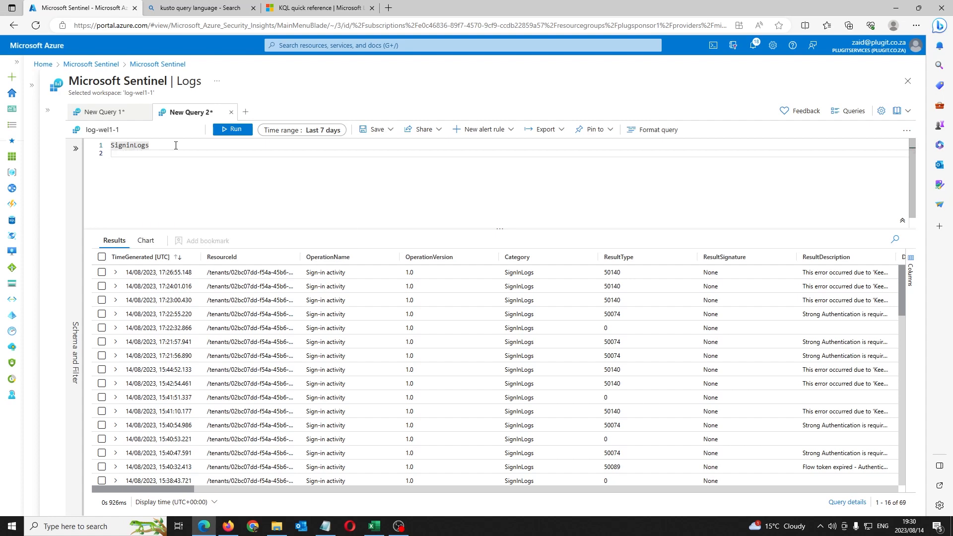
{"action": "type", "text": "|"}
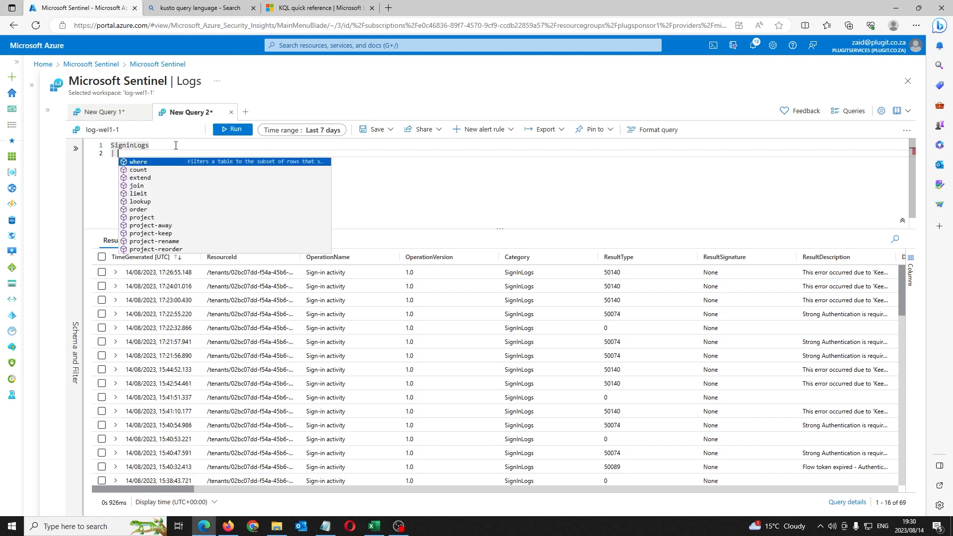
{"action": "key", "text": "Tab"}
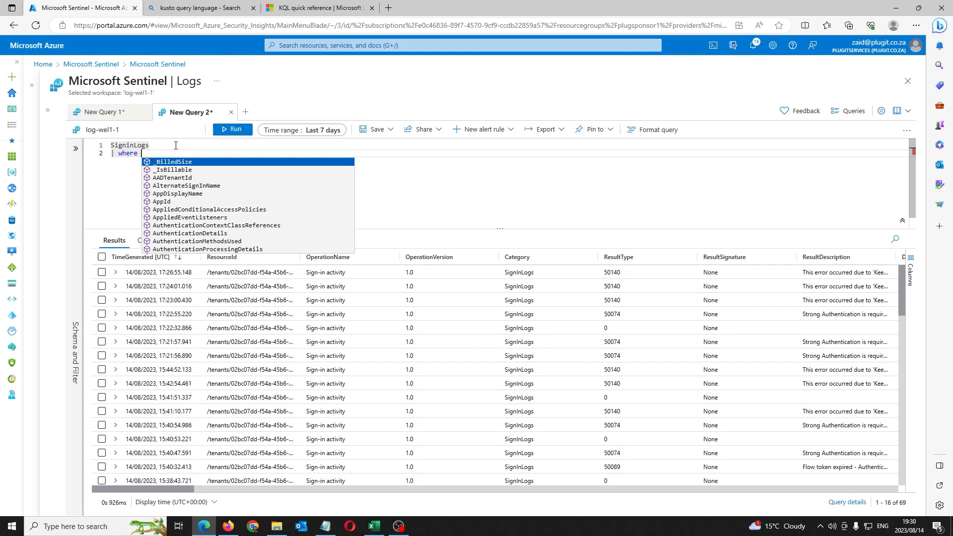
{"action": "type", "text": "upn"}
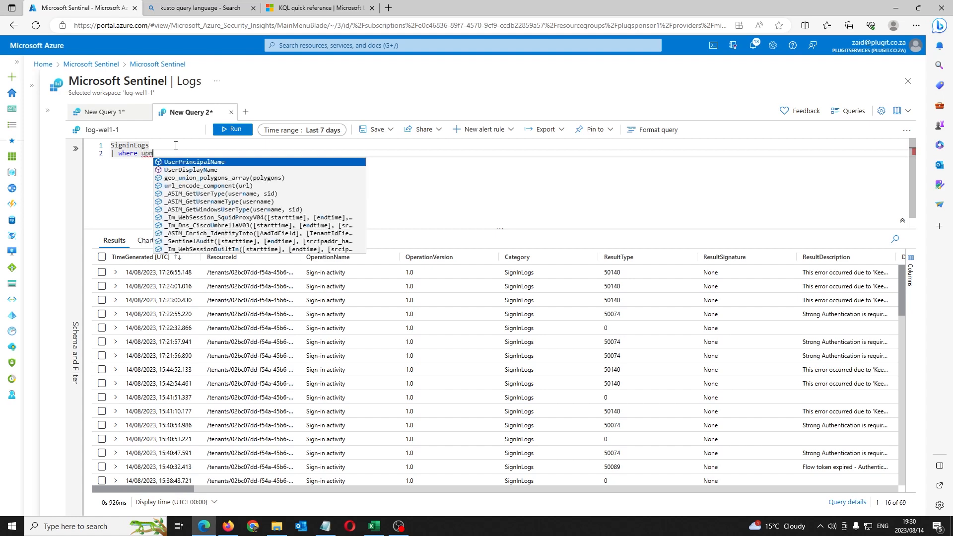
{"action": "key", "text": "Tab"}
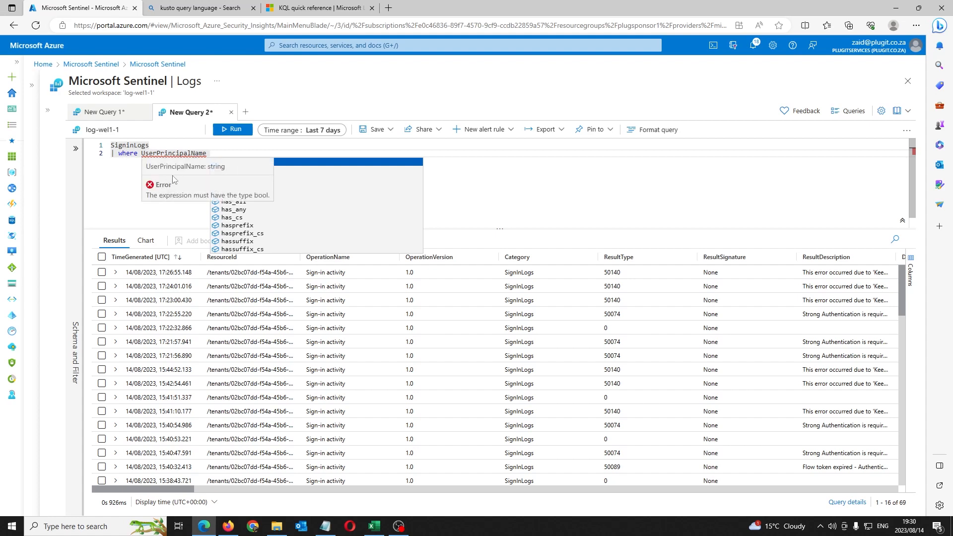
Step: Expand the first record to find UserPrincipalName, then type == and the user's quoted e-mail address
{"action": "left_click", "coordinate": [115, 272]}
{"action": "scroll", "coordinate": [191, 378], "scroll_direction": "down", "scroll_amount": 5}
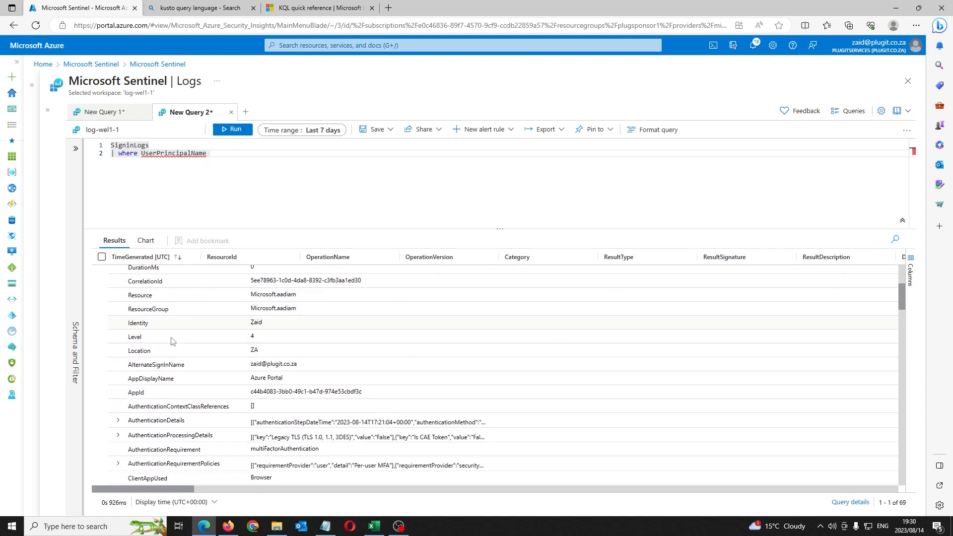
{"action": "scroll", "coordinate": [182, 394], "scroll_direction": "down", "scroll_amount": 6}
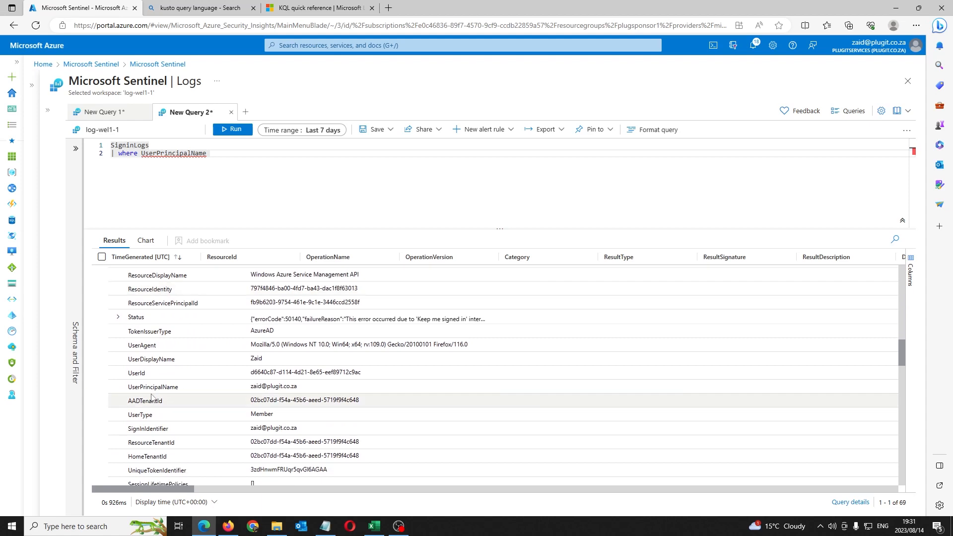
{"action": "left_click_drag", "start_coordinate": [128, 388], "coordinate": [182, 388]}
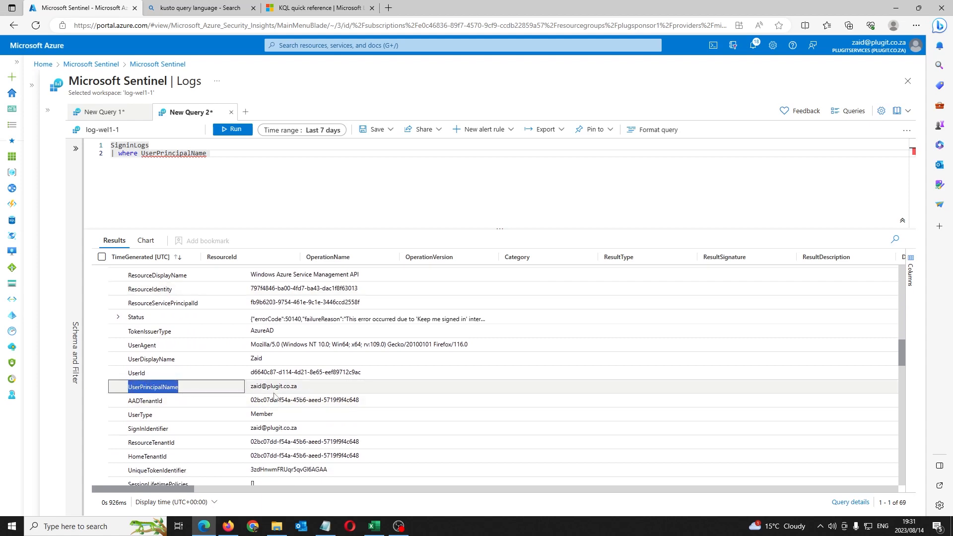
{"action": "scroll", "coordinate": [255, 393], "scroll_direction": "up", "scroll_amount": 10}
{"action": "left_click", "coordinate": [224, 152]}
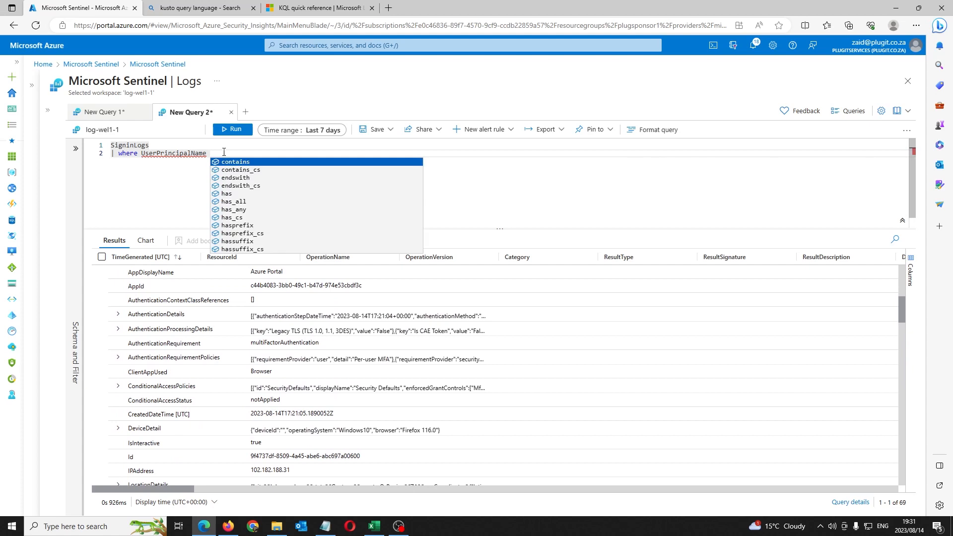
{"action": "type", "text": "== "}
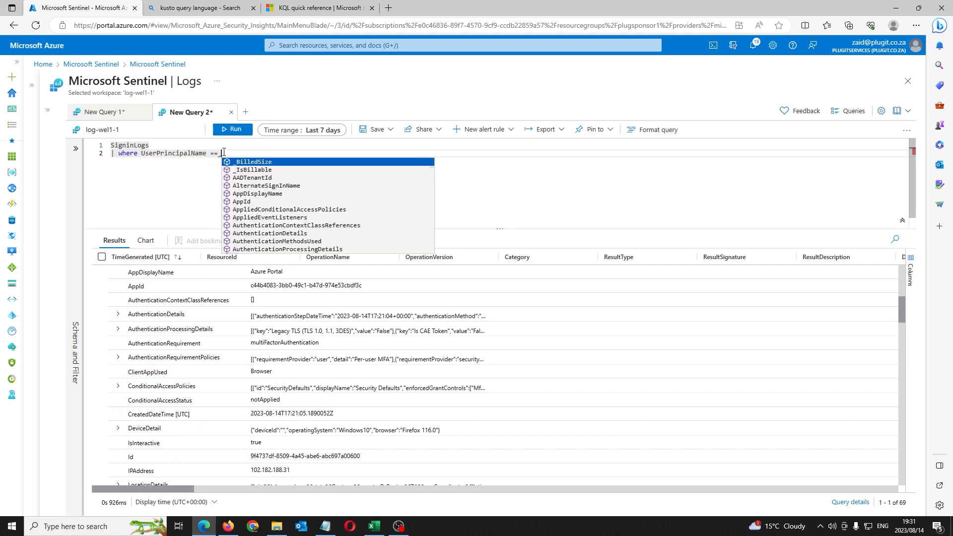
{"action": "type", "text": "'"}
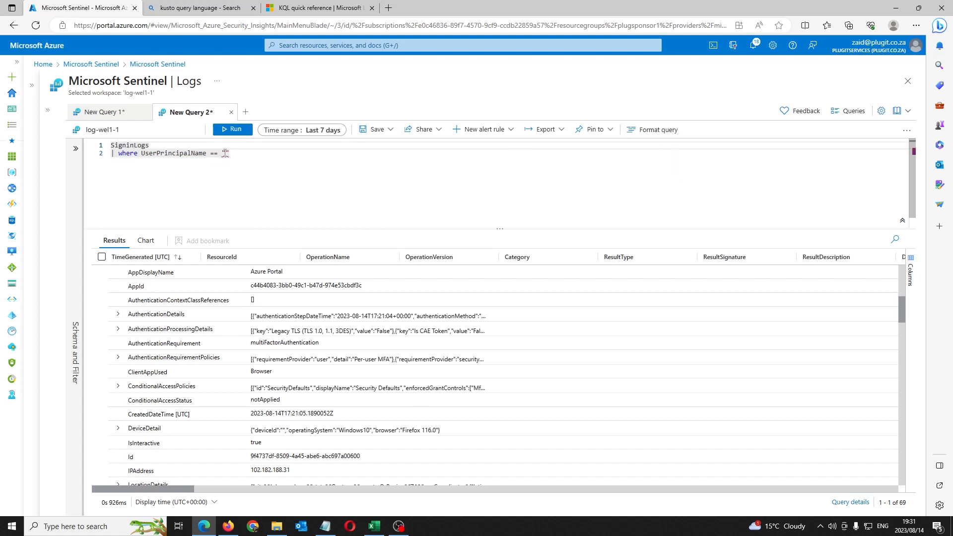
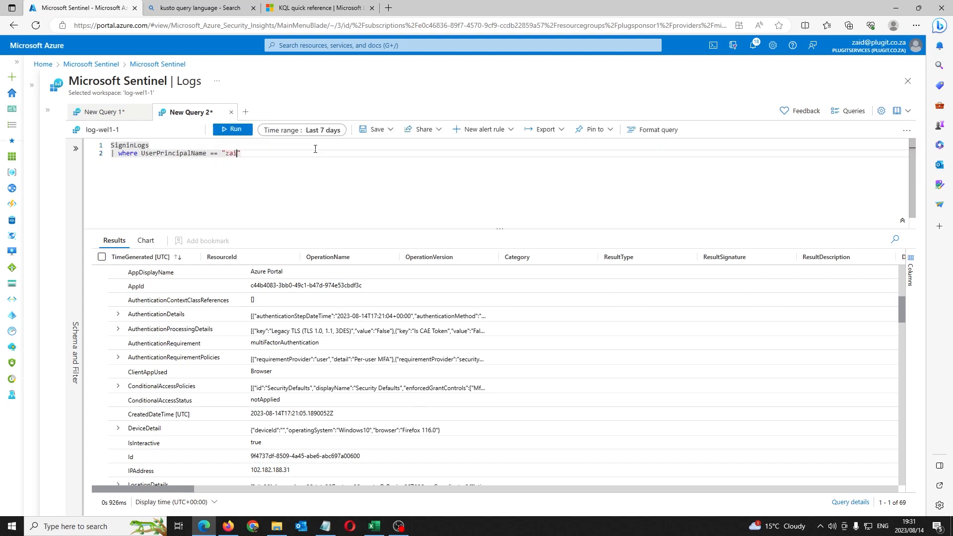
Step: Run the query filtered on the user's e-mail address, returning 37 sign-ins
{"action": "left_click", "coordinate": [295, 154]}
{"action": "left_click", "coordinate": [309, 154]}
{"action": "left_click", "coordinate": [240, 129]}
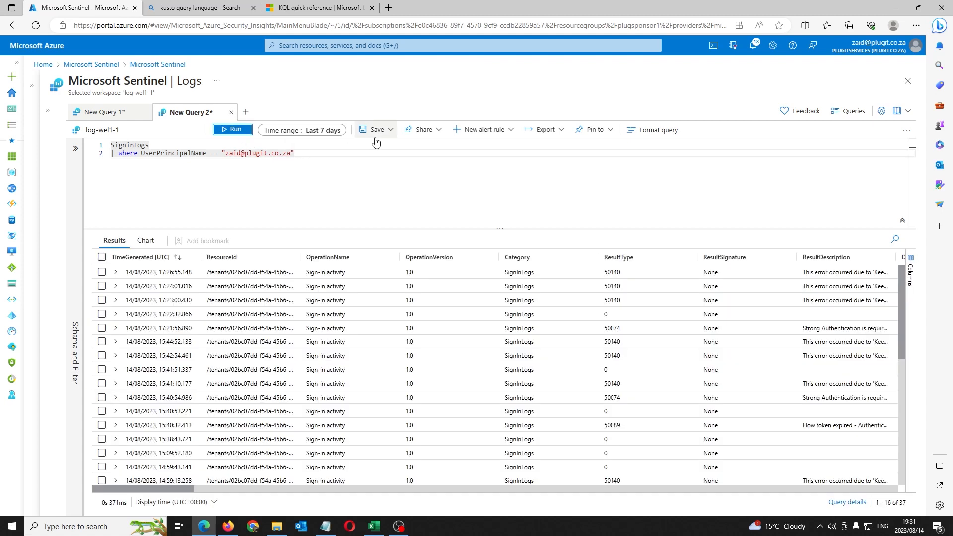
{"action": "scroll", "coordinate": [219, 305], "scroll_direction": "down", "scroll_amount": 5}
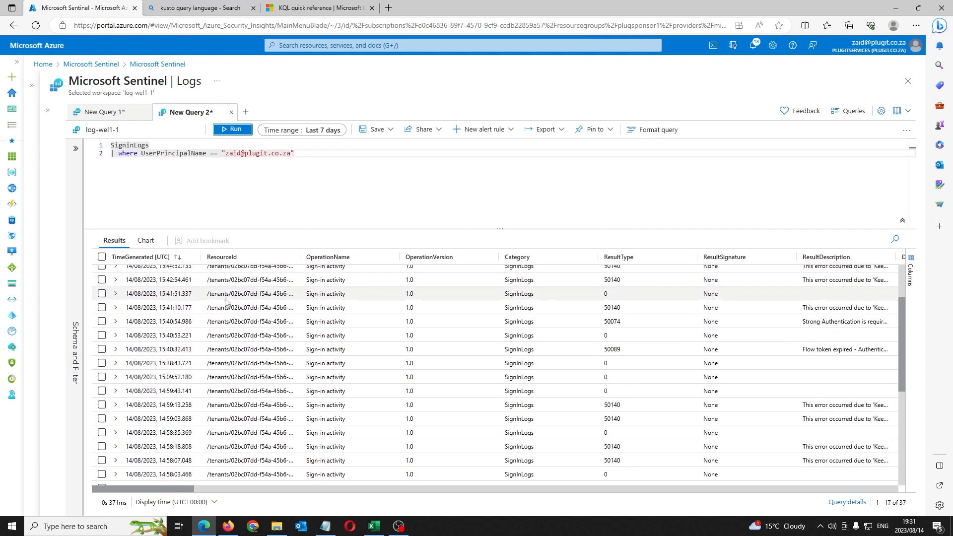
{"action": "scroll", "coordinate": [219, 304], "scroll_direction": "up", "scroll_amount": 5}
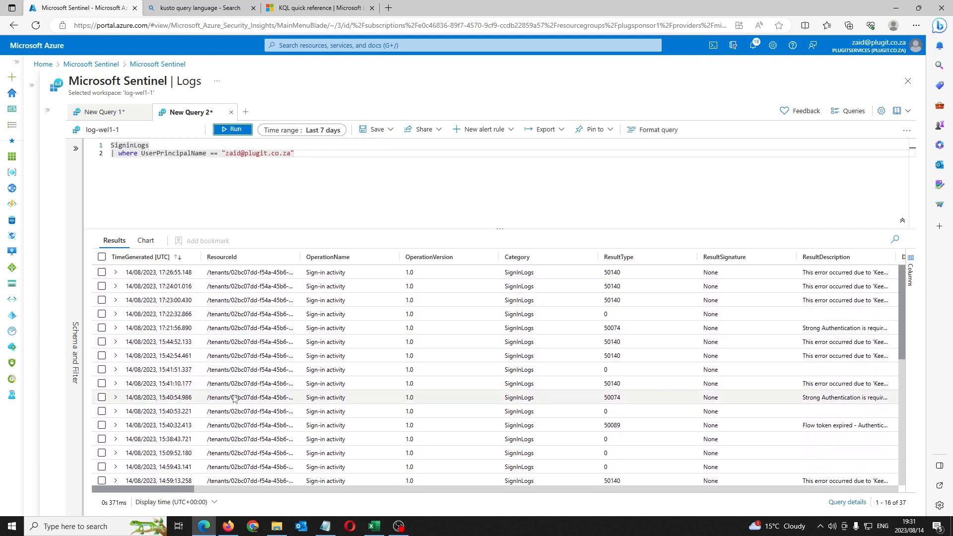
{"action": "left_click_drag", "start_coordinate": [191, 489], "coordinate": [168, 499]}
Step: Test the filter by dropping one letter of the address, then restore it and rerun for 37 rows
{"action": "left_click", "coordinate": [287, 154]}
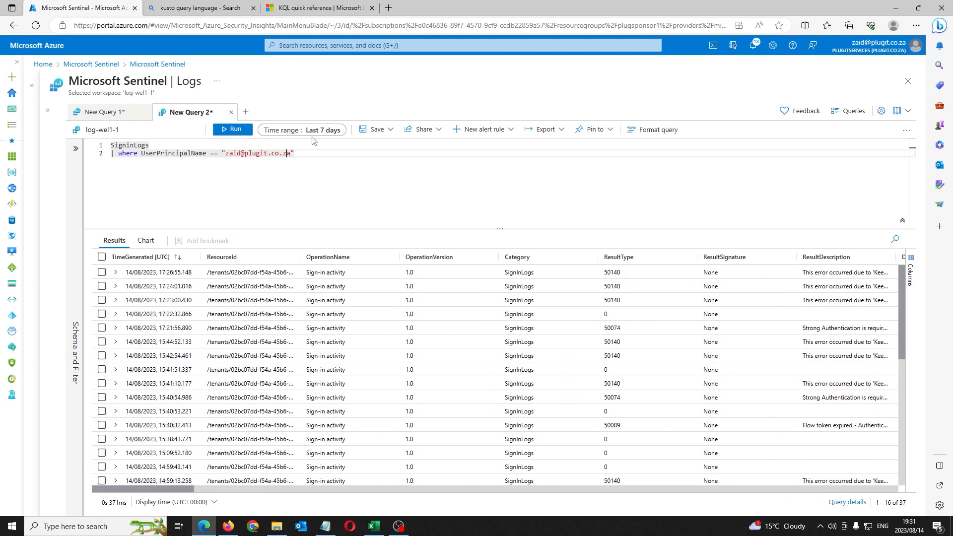
{"action": "key", "text": "Delete"}
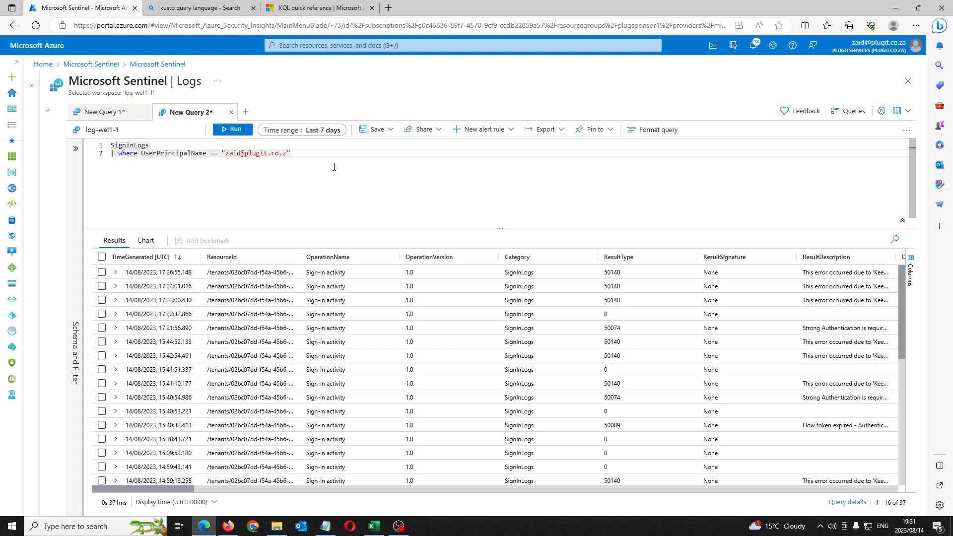
{"action": "key", "text": "shift+Return"}
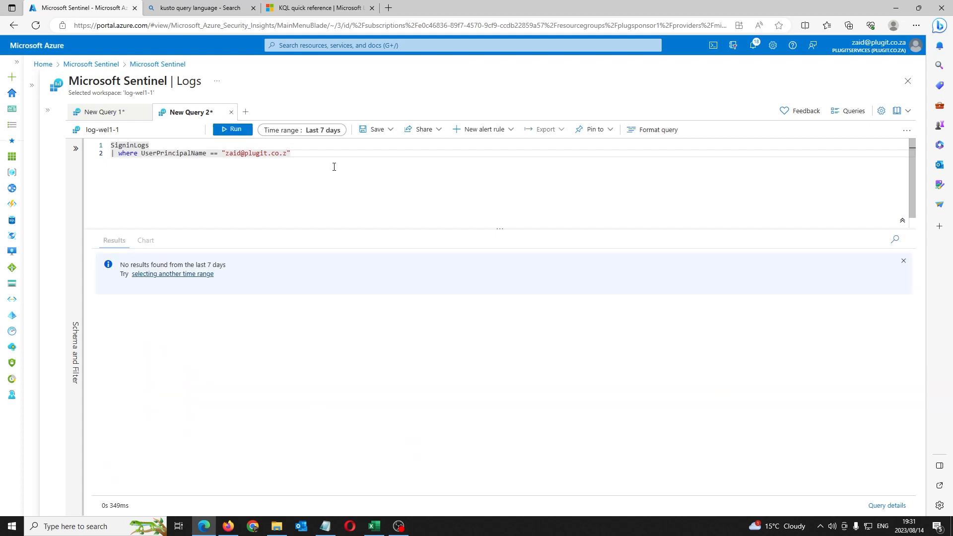
{"action": "type", "text": "a"}
{"action": "key", "text": "shift+Return"}
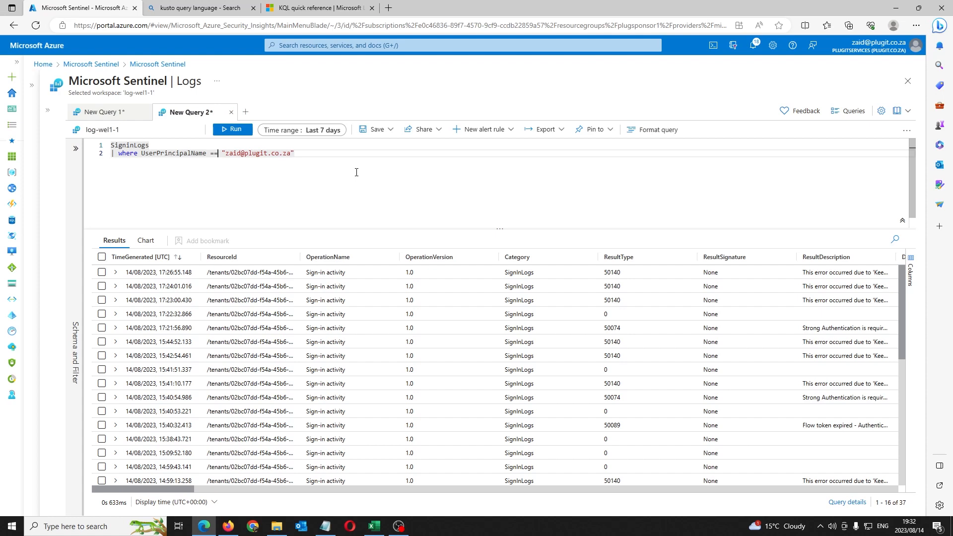
Step: Shorten the UserPrincipalName value to the user's name and run the query with a contains comparison
{"action": "left_click", "coordinate": [295, 155]}
{"action": "key", "text": "BackSpace"}
{"action": "key", "text": "BackSpace"}
{"action": "key", "text": "BackSpace"}
{"action": "key", "text": "BackSpace"}
{"action": "key", "text": "BackSpace"}
{"action": "key", "text": "BackSpace"}
{"action": "key", "text": "BackSpace"}
{"action": "key", "text": "BackSpace"}
{"action": "key", "text": "BackSpace"}
{"action": "key", "text": "BackSpace"}
{"action": "key", "text": "BackSpace"}
{"action": "key", "text": "BackSpace"}
{"action": "key", "text": "BackSpace"}
{"action": "left_click", "coordinate": [218, 153]}
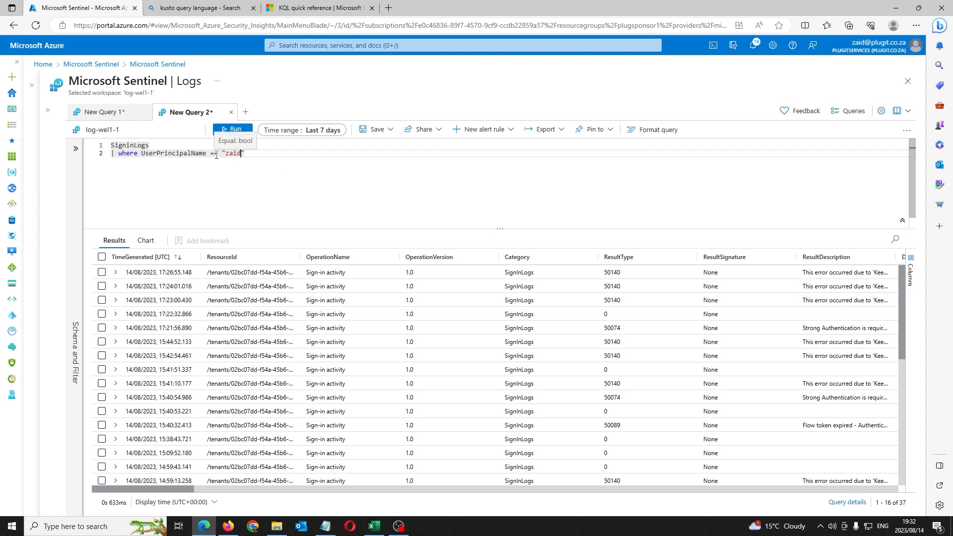
{"action": "key", "text": "BackSpace"}
{"action": "key", "text": "BackSpace"}
{"action": "type", "text": "contains \""}
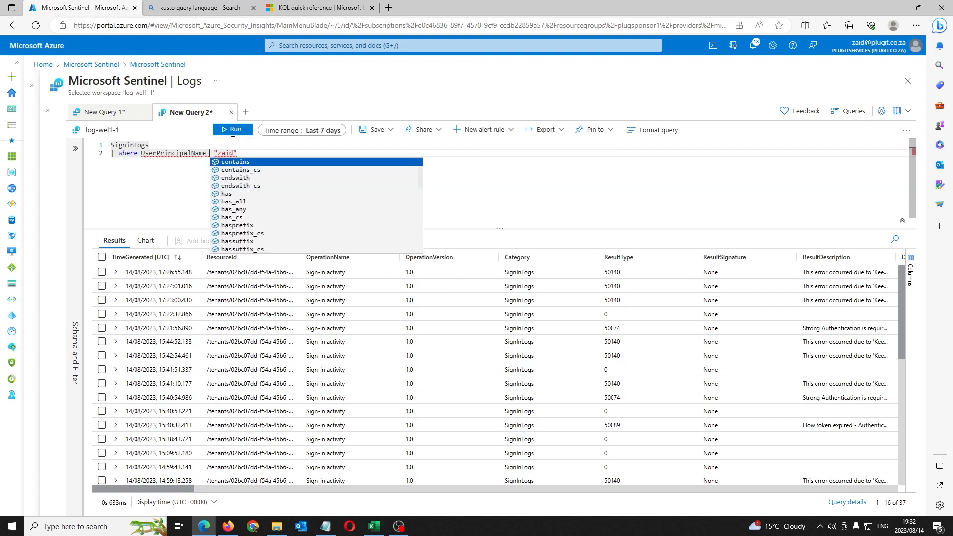
{"action": "key", "text": "BackSpace"}
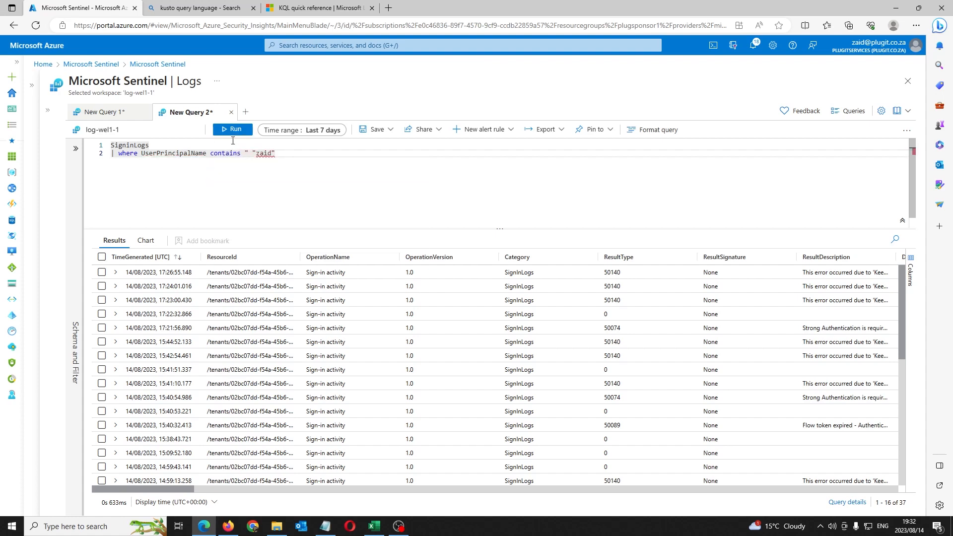
{"action": "key", "text": "BackSpace"}
{"action": "key", "text": "shift+Return"}
Step: Switch the comparison back to == and rerun (no results), then view the KQL quick reference
{"action": "double_click", "coordinate": [230, 154]}
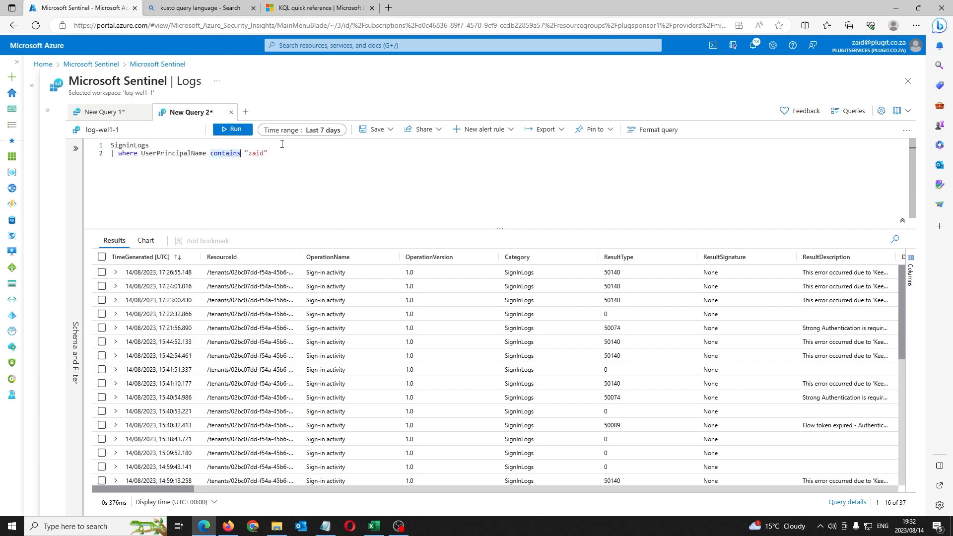
{"action": "type", "text": "=="}
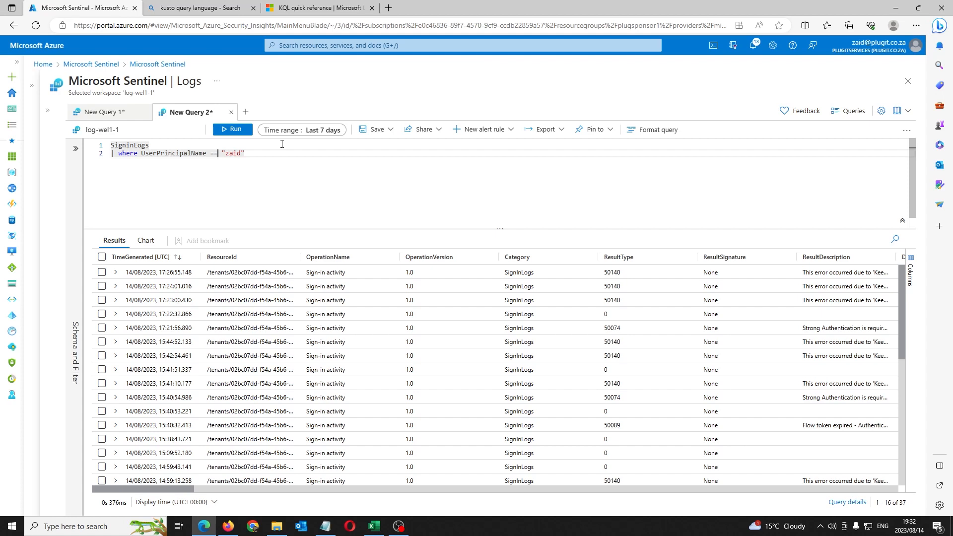
{"action": "key", "text": "shift+Return"}
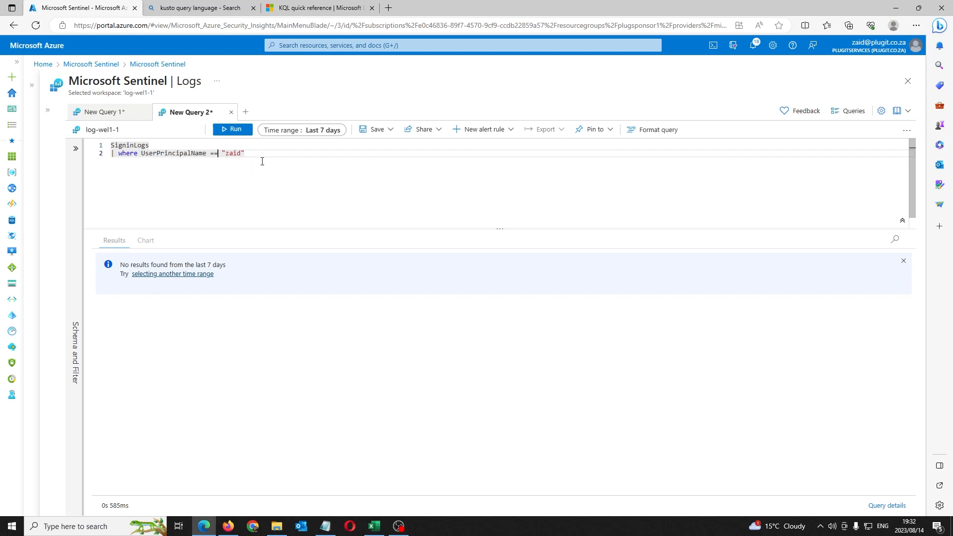
{"action": "left_click", "coordinate": [315, 8]}
{"action": "scroll", "coordinate": [386, 249], "scroll_direction": "down", "scroll_amount": 5}
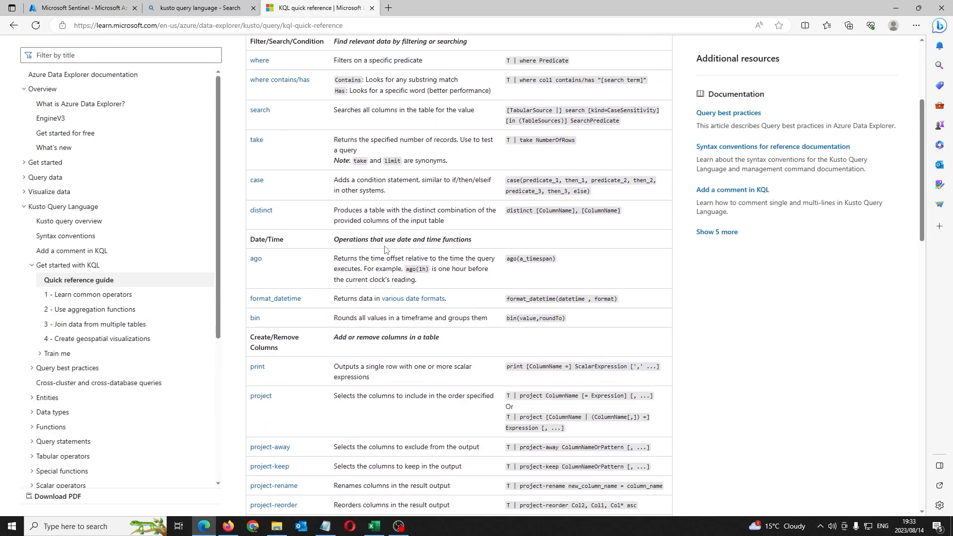
{"action": "scroll", "coordinate": [385, 250], "scroll_direction": "down", "scroll_amount": 3}
{"action": "scroll", "coordinate": [348, 174], "scroll_direction": "up", "scroll_amount": 7}
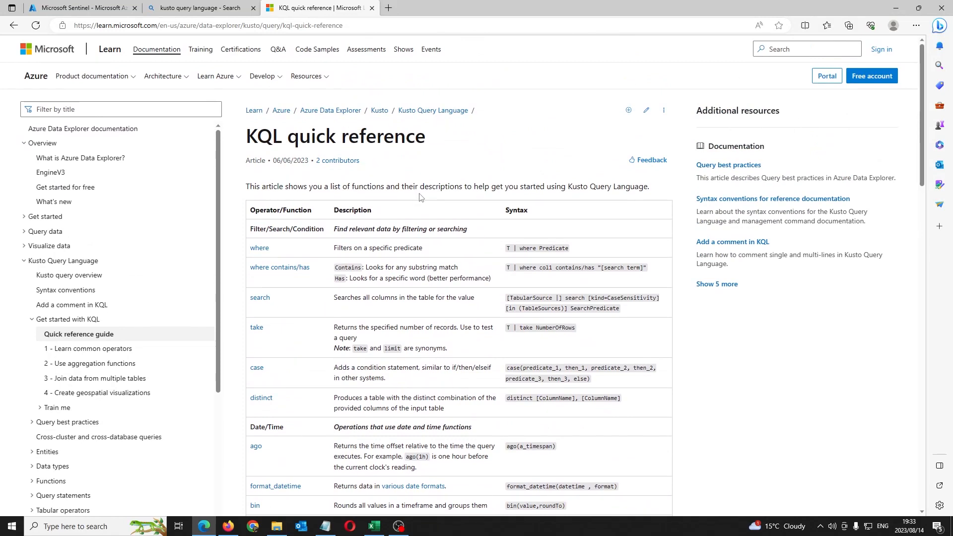
{"action": "key", "text": "ctrl+f"}
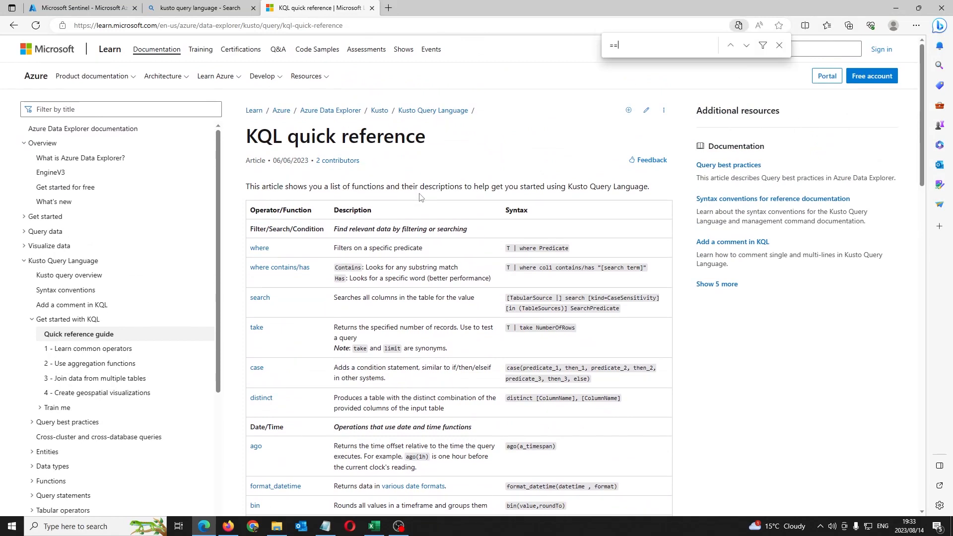
{"action": "left_click", "coordinate": [776, 45]}
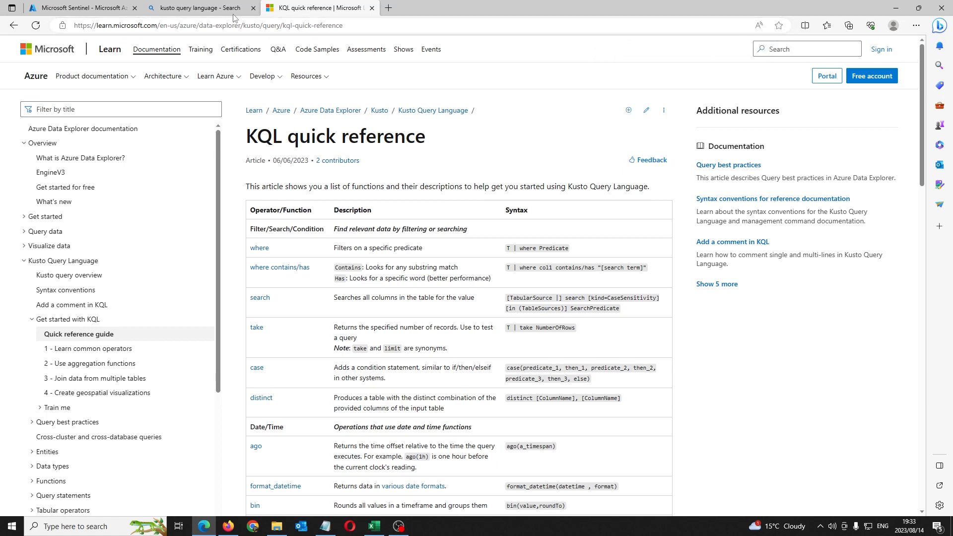
{"action": "left_click", "coordinate": [187, 9]}
{"action": "left_click", "coordinate": [124, 8]}
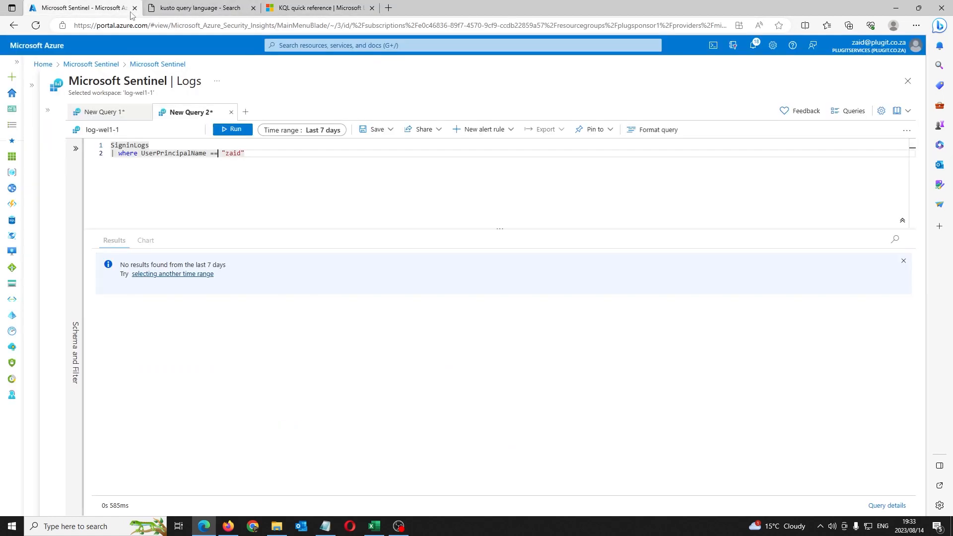
{"action": "left_click", "coordinate": [266, 154]}
{"action": "left_click", "coordinate": [327, 6]}
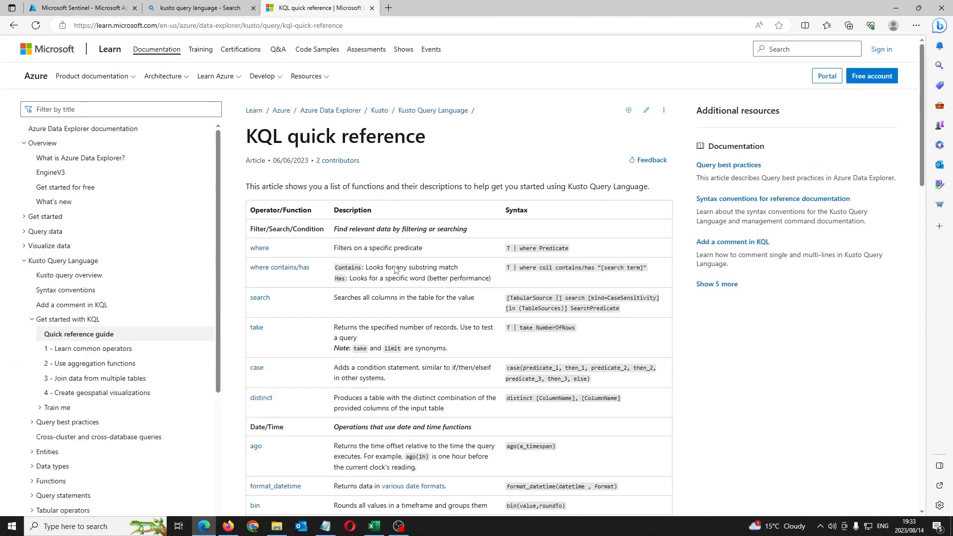
{"action": "scroll", "coordinate": [392, 276], "scroll_direction": "down", "scroll_amount": 7}
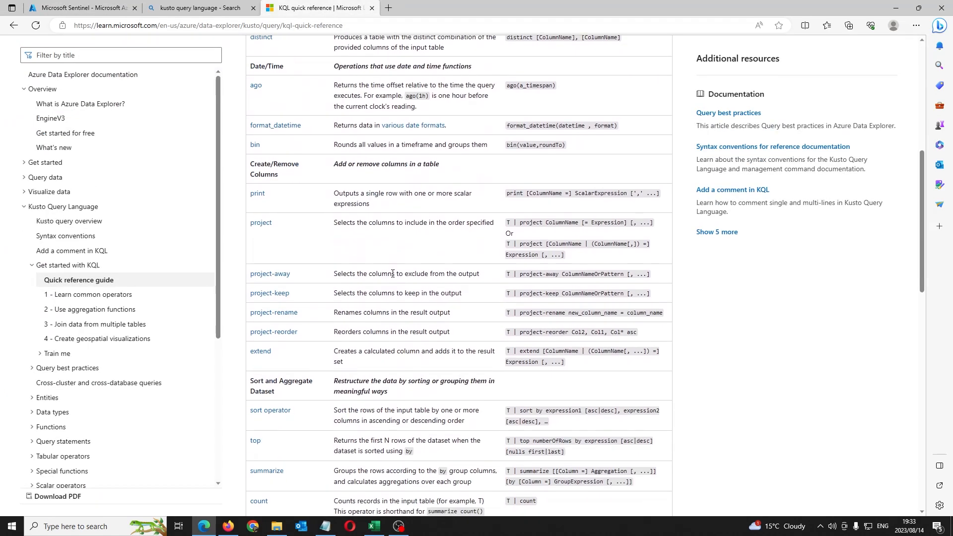
{"action": "scroll", "coordinate": [393, 277], "scroll_direction": "up", "scroll_amount": 5}
{"action": "left_click", "coordinate": [90, 8]}
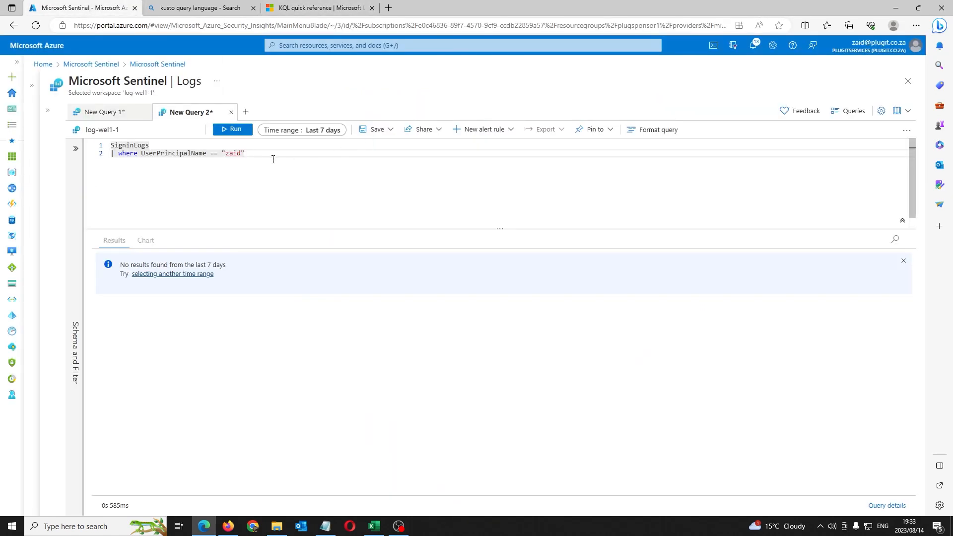
Step: Change the user filter's == to contains and rerun, returning 37 sign-in records
{"action": "double_click", "coordinate": [215, 154]}
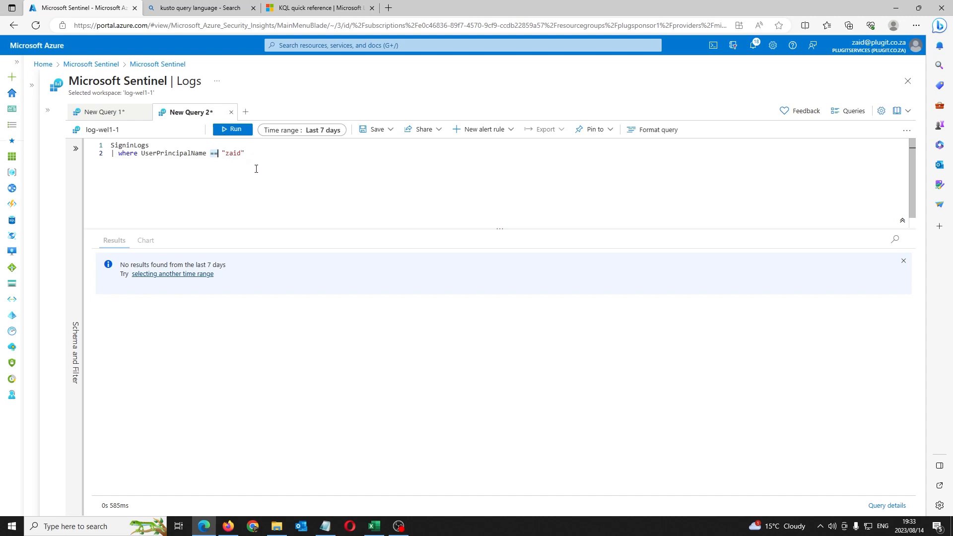
{"action": "type", "text": "contains \""}
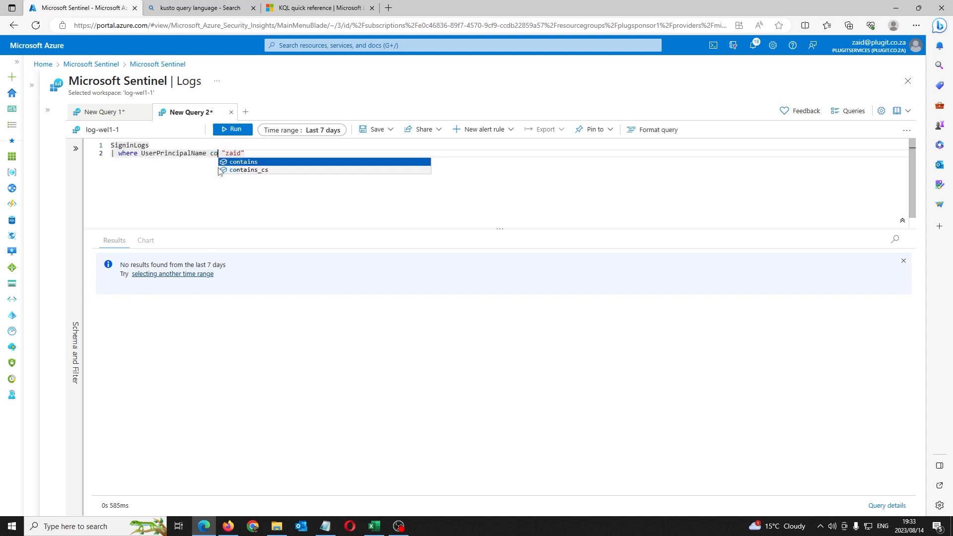
{"action": "key", "text": "BackSpace"}
{"action": "key", "text": "BackSpace"}
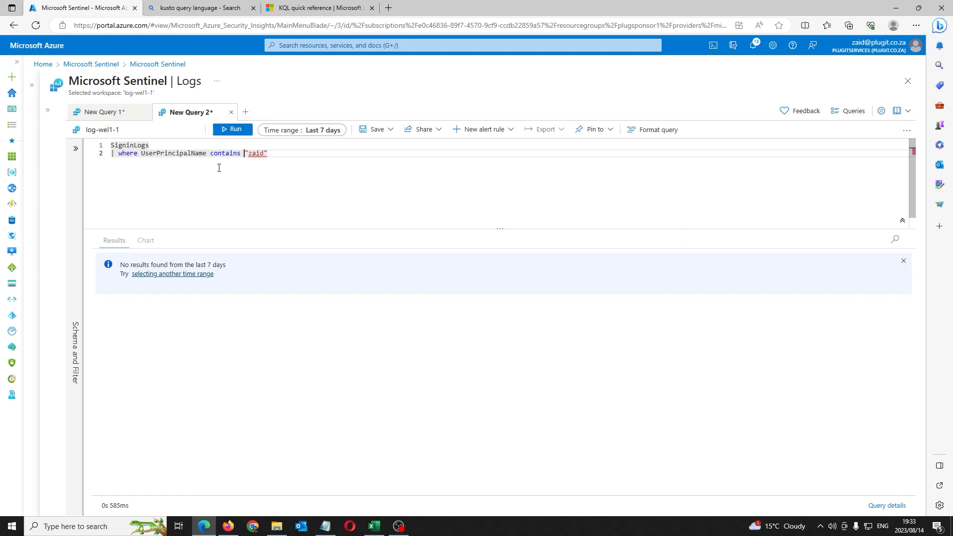
{"action": "key", "text": "shift+Return"}
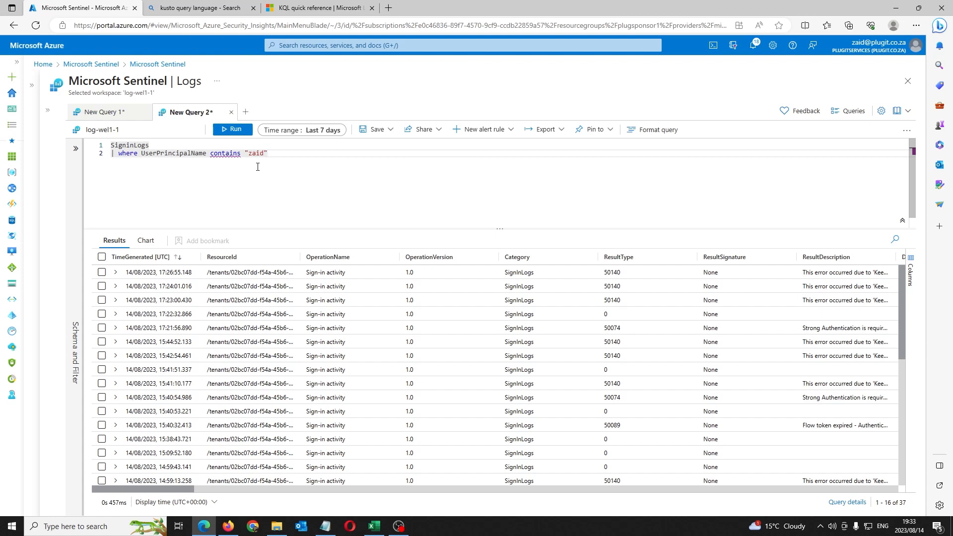
Step: Pick out the 50140 result code, narrow the ResultType column, and select the user filter on line 2
{"action": "double_click", "coordinate": [613, 273]}
{"action": "left_click_drag", "start_coordinate": [698, 257], "coordinate": [648, 256]}
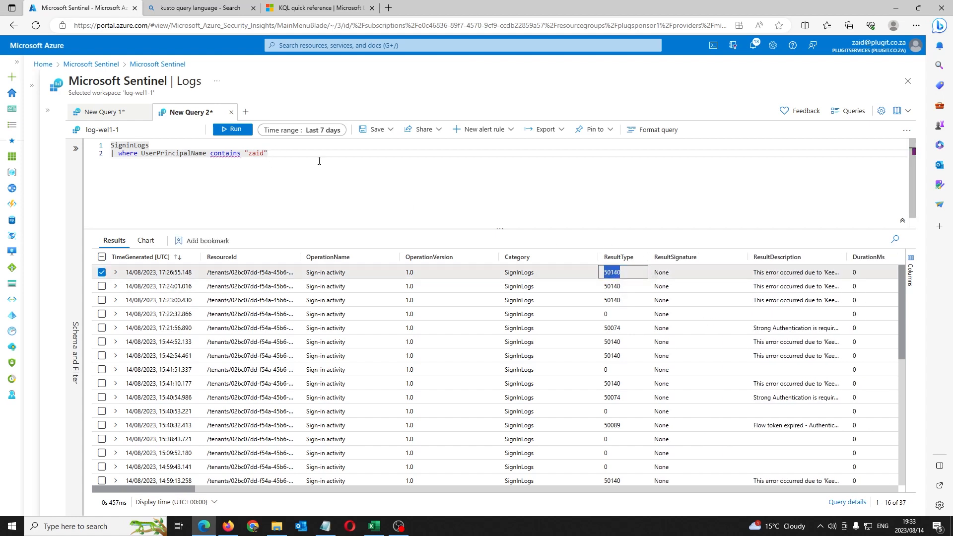
{"action": "left_click_drag", "start_coordinate": [319, 160], "coordinate": [149, 154]}
Step: Replace line 2 with | where ResultType == "50140" and run it, returning 13 sign-ins
{"action": "key", "text": "BackSpace"}
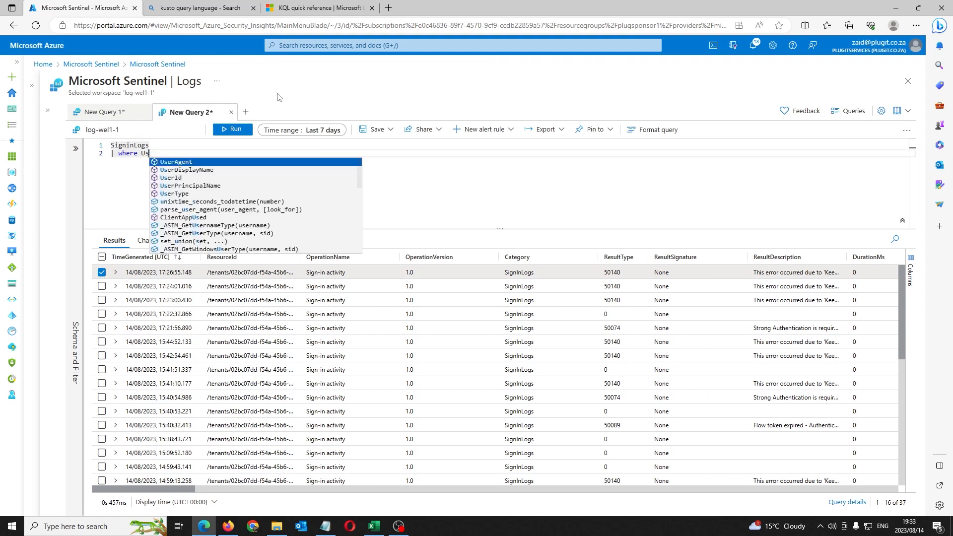
{"action": "key", "text": "BackSpace"}
{"action": "key", "text": "BackSpace"}
{"action": "key", "text": "BackSpace"}
{"action": "key", "text": "BackSpace"}
{"action": "key", "text": "BackSpace"}
{"action": "key", "text": "BackSpace"}
{"action": "key", "text": "BackSpace"}
{"action": "key", "text": "BackSpace"}
{"action": "key", "text": "BackSpace"}
{"action": "key", "text": "BackSpace"}
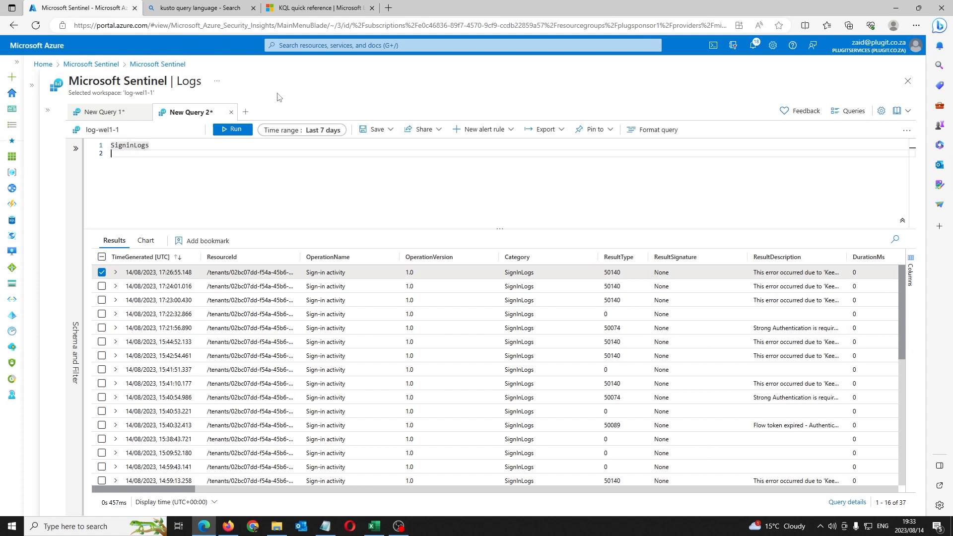
{"action": "type", "text": "| where "}
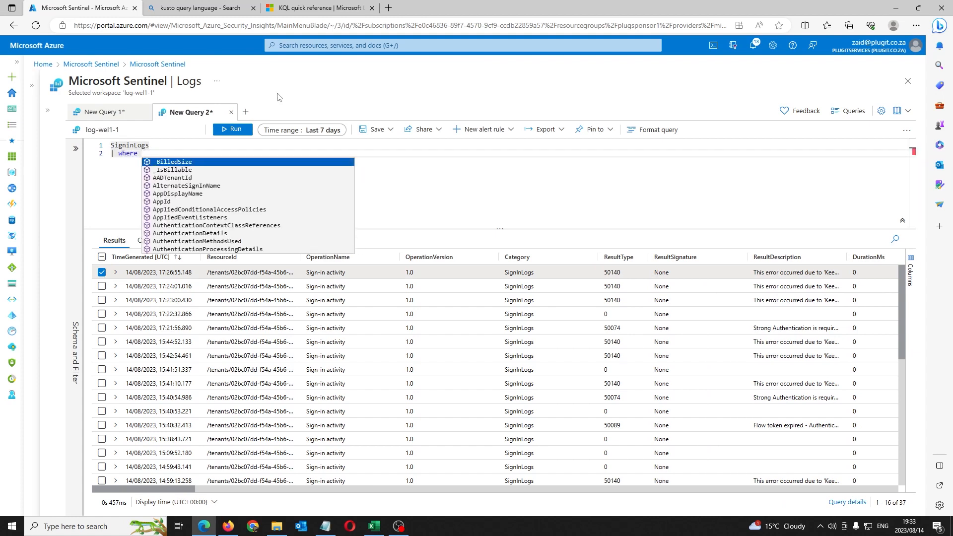
{"action": "type", "text": "resul"}
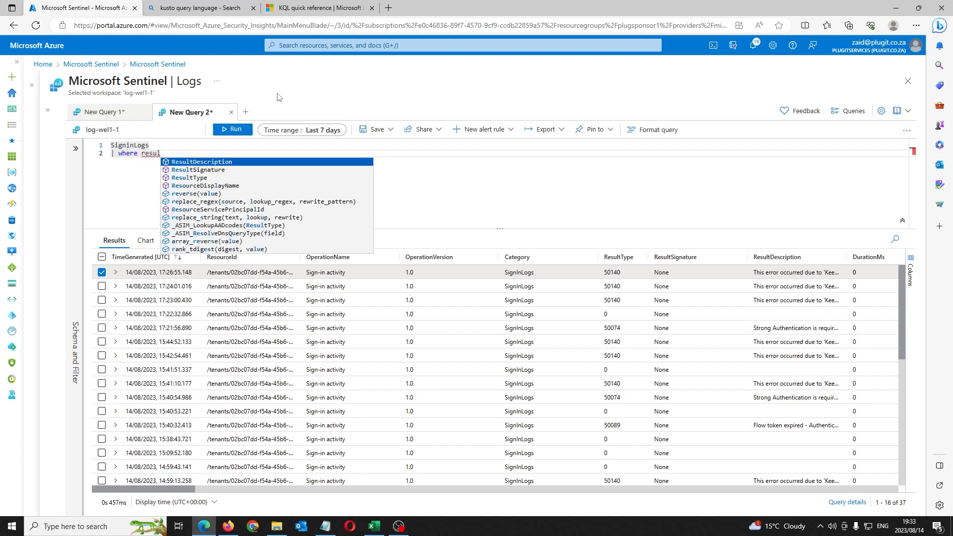
{"action": "key", "text": "Down"}
{"action": "key", "text": "Down"}
{"action": "key", "text": "Tab"}
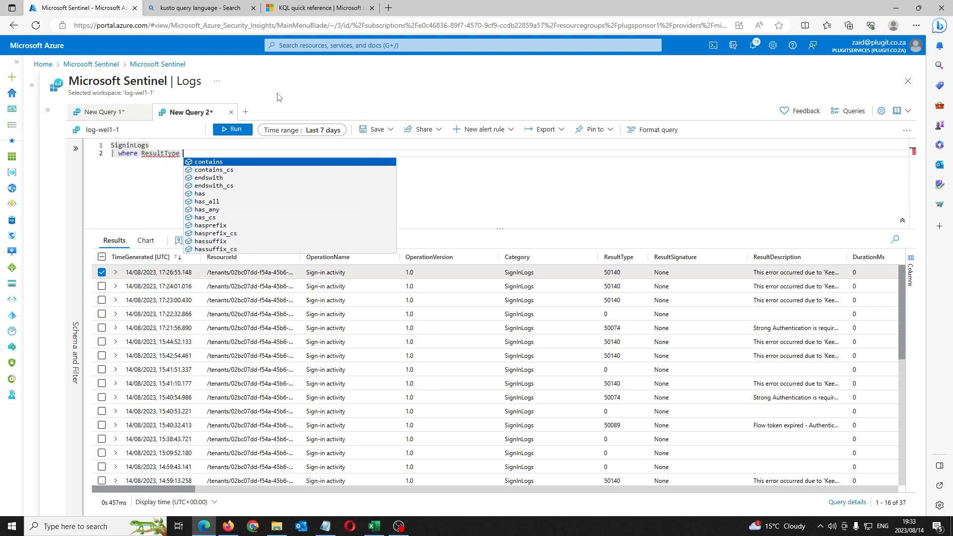
{"action": "type", "text": "== "}
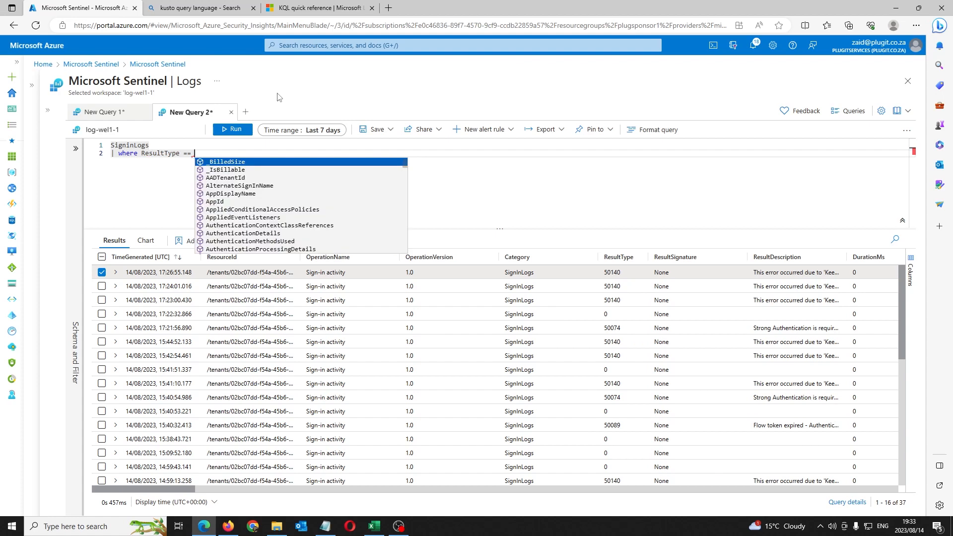
{"action": "type", "text": "\"50140"}
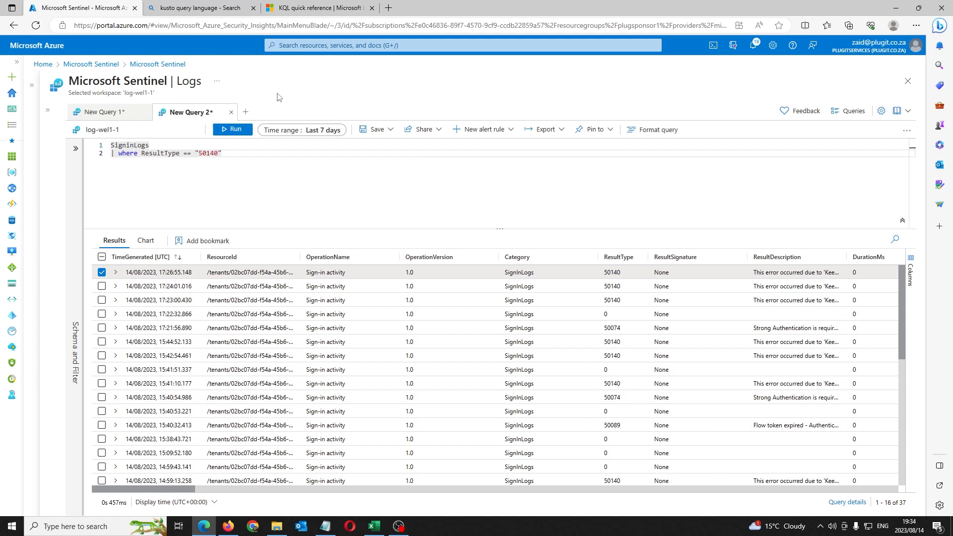
{"action": "key", "text": "shift+Return"}
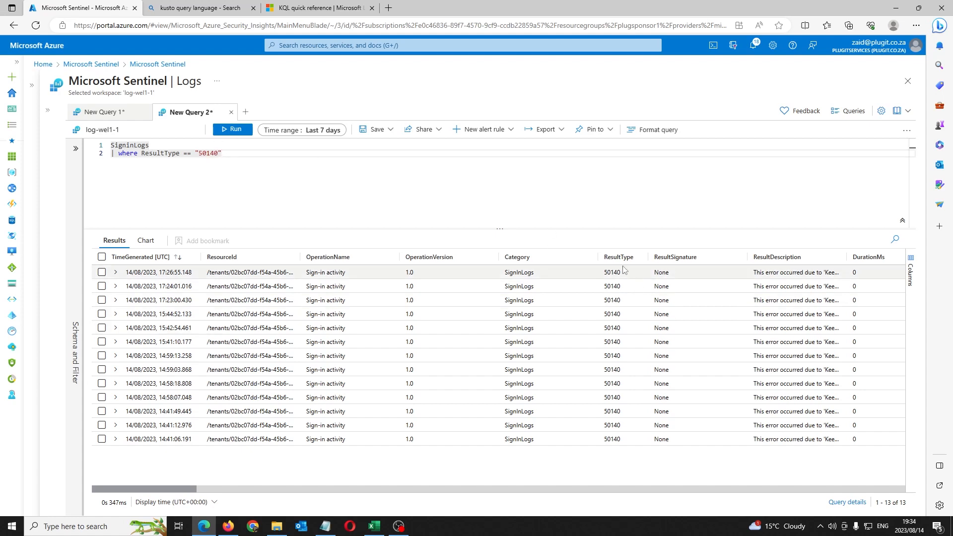
Step: Highlight ResultType, "50140" and == in the where clause, then expand the first result row
{"action": "double_click", "coordinate": [159, 154]}
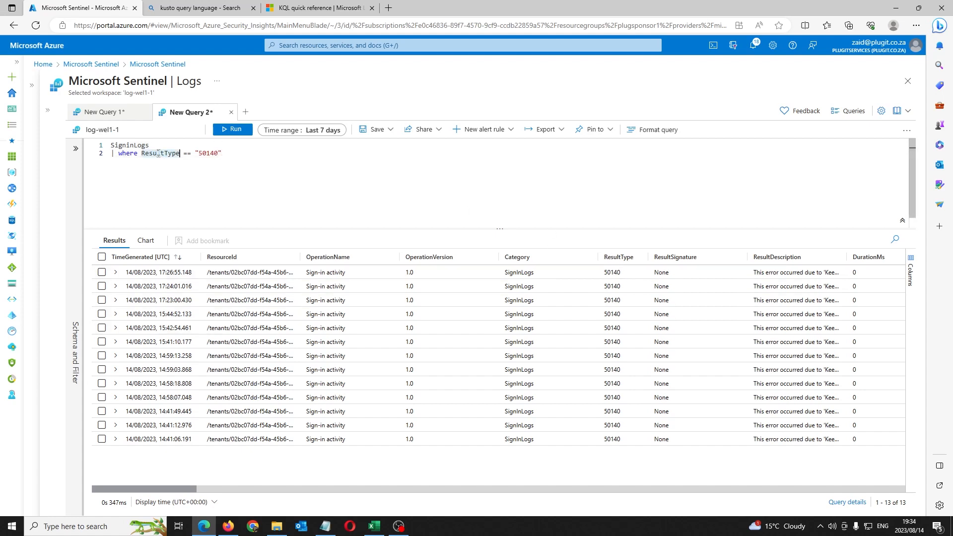
{"action": "left_click", "coordinate": [222, 154]}
{"action": "double_click", "coordinate": [212, 154]}
{"action": "left_click_drag", "start_coordinate": [222, 155], "coordinate": [199, 154]}
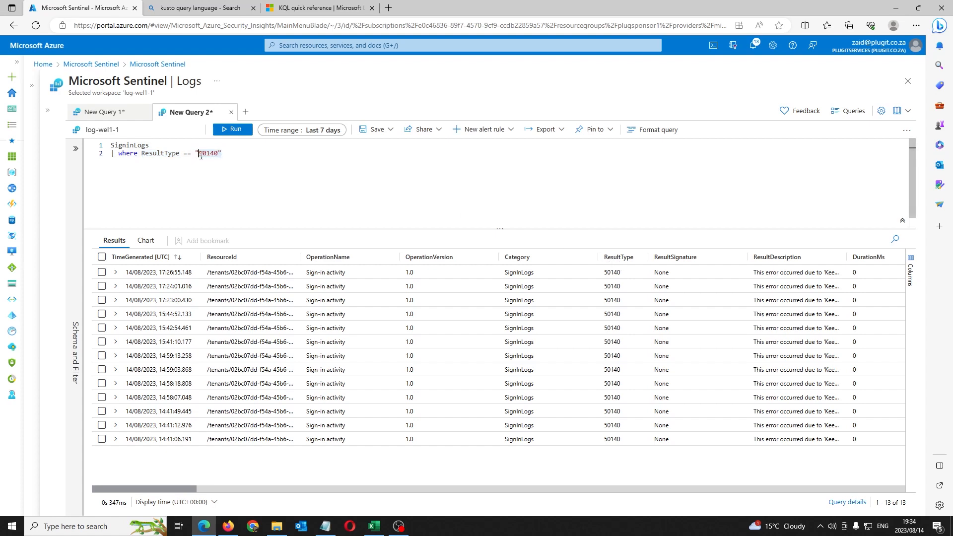
{"action": "left_click", "coordinate": [239, 154]}
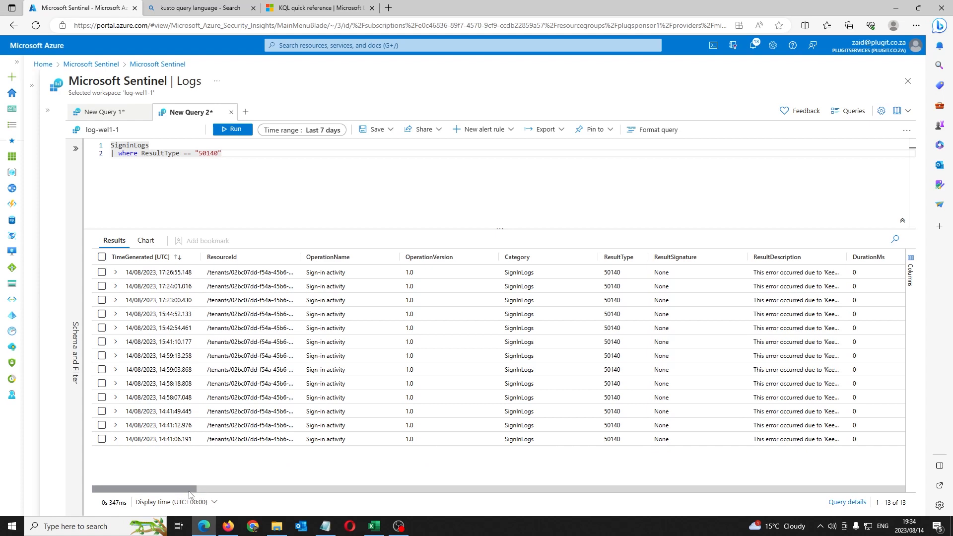
{"action": "mouse_move", "coordinate": [188, 494]}
{"action": "left_mouse_down"}
{"action": "mouse_move", "coordinate": [263, 498]}
{"action": "mouse_move", "coordinate": [192, 493]}
{"action": "left_mouse_up"}
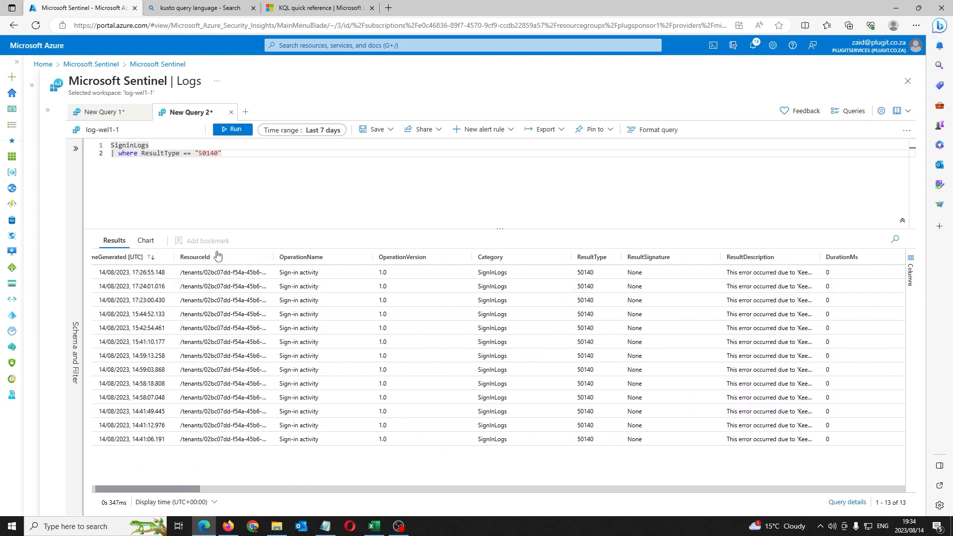
{"action": "left_click", "coordinate": [215, 178]}
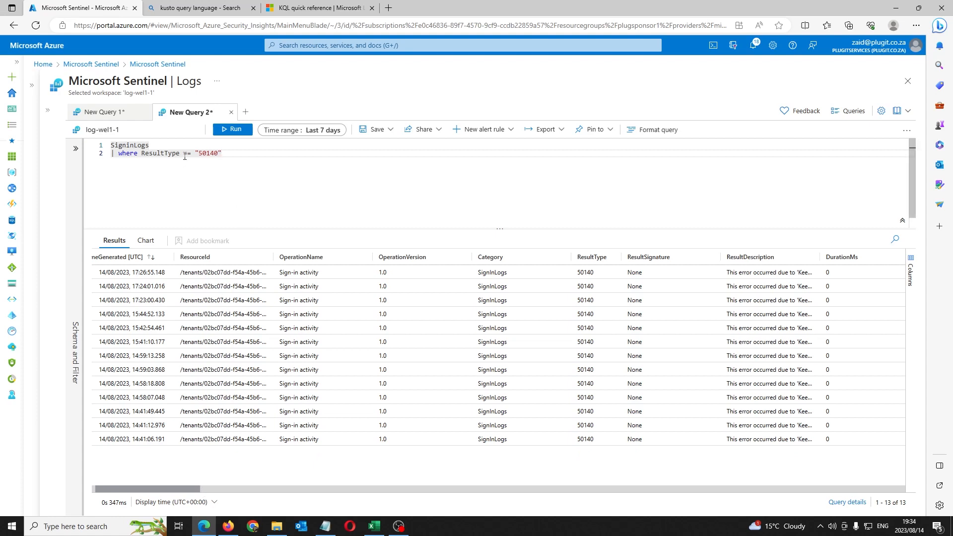
{"action": "left_click_drag", "start_coordinate": [192, 155], "coordinate": [183, 158]}
{"action": "left_click", "coordinate": [222, 165]}
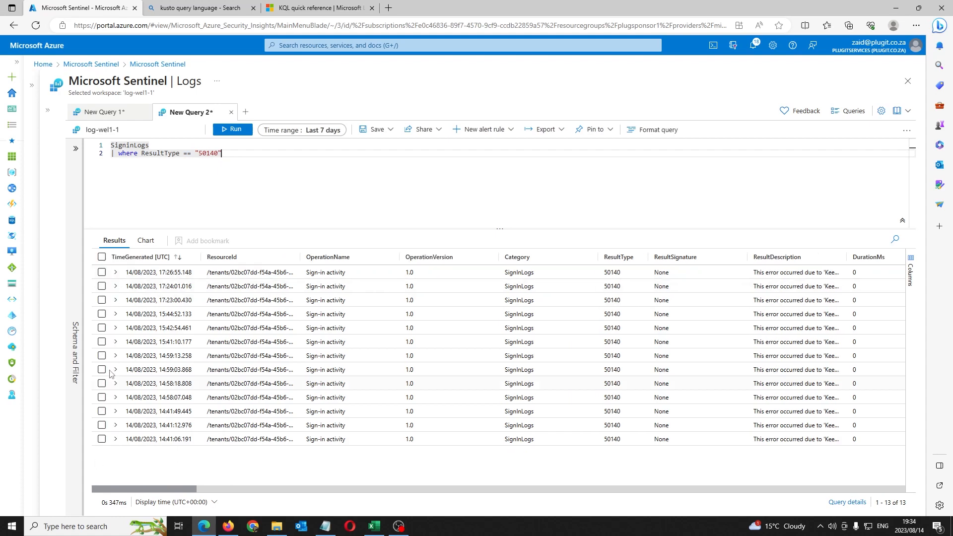
{"action": "left_click", "coordinate": [115, 272]}
{"action": "scroll", "coordinate": [240, 342], "scroll_direction": "down", "scroll_amount": 10}
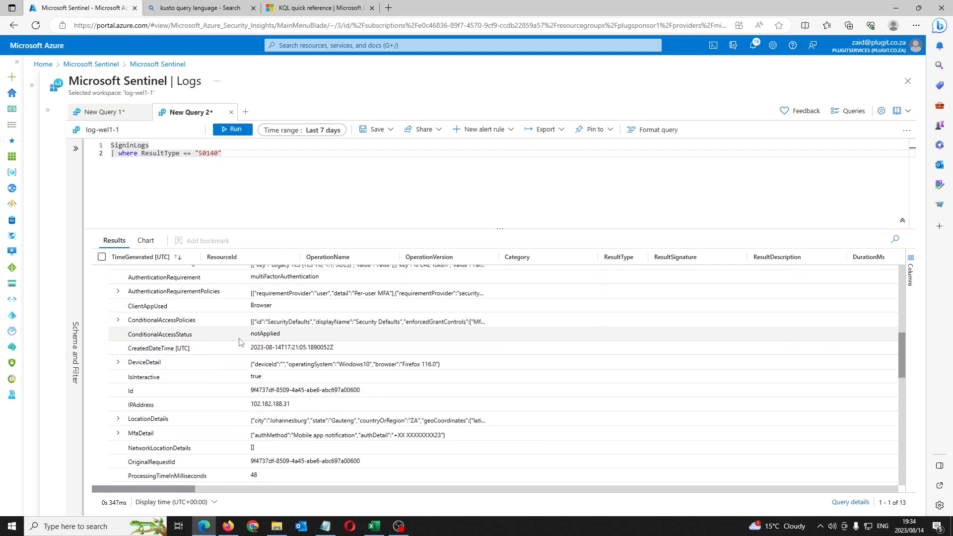
{"action": "left_click", "coordinate": [118, 362]}
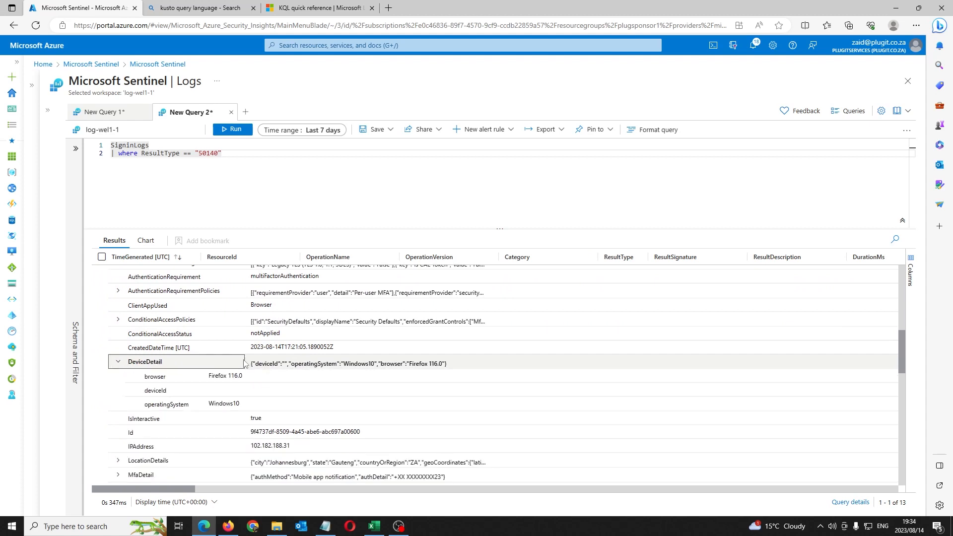
{"action": "scroll", "coordinate": [407, 359], "scroll_direction": "down", "scroll_amount": 3}
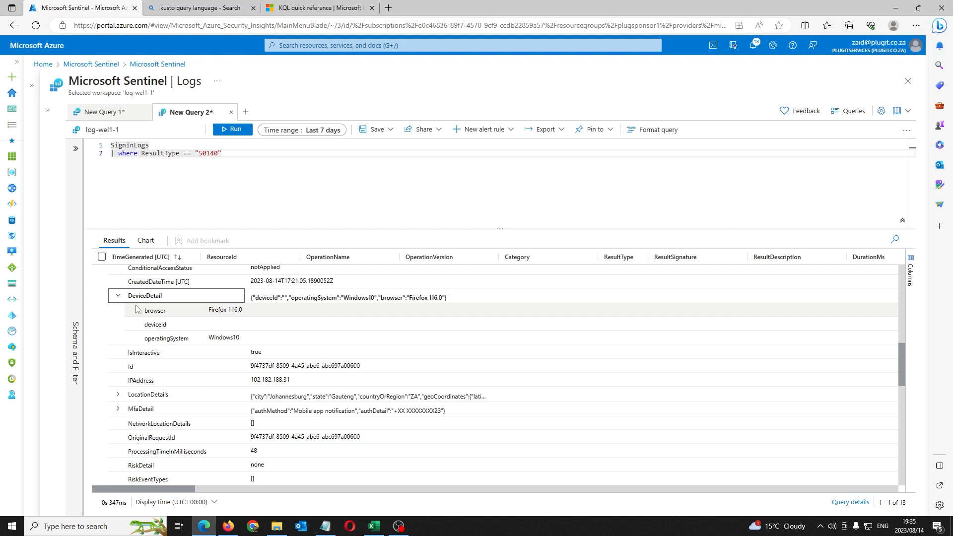
{"action": "left_click", "coordinate": [118, 296]}
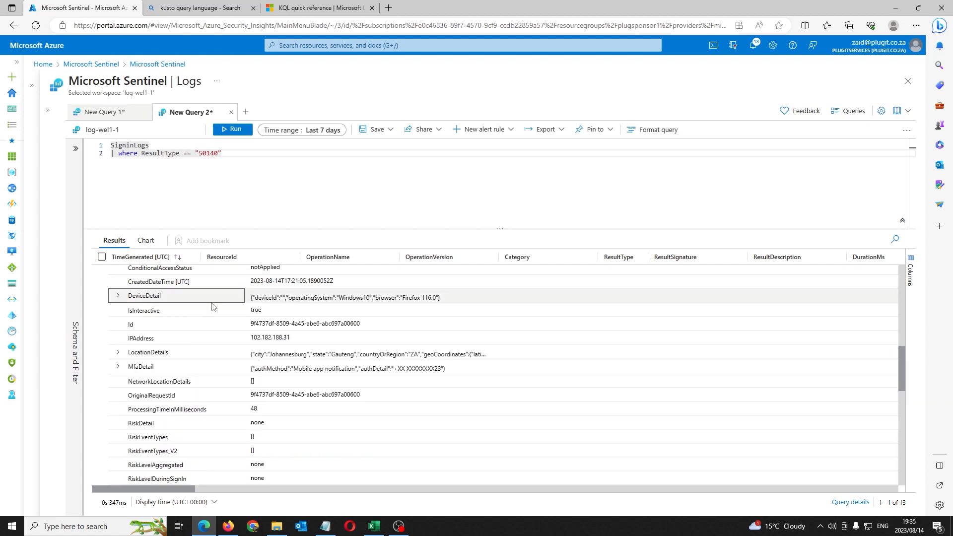
{"action": "left_click", "coordinate": [242, 158]}
{"action": "scroll", "coordinate": [243, 392], "scroll_direction": "down", "scroll_amount": 2}
{"action": "scroll", "coordinate": [242, 395], "scroll_direction": "down", "scroll_amount": 2}
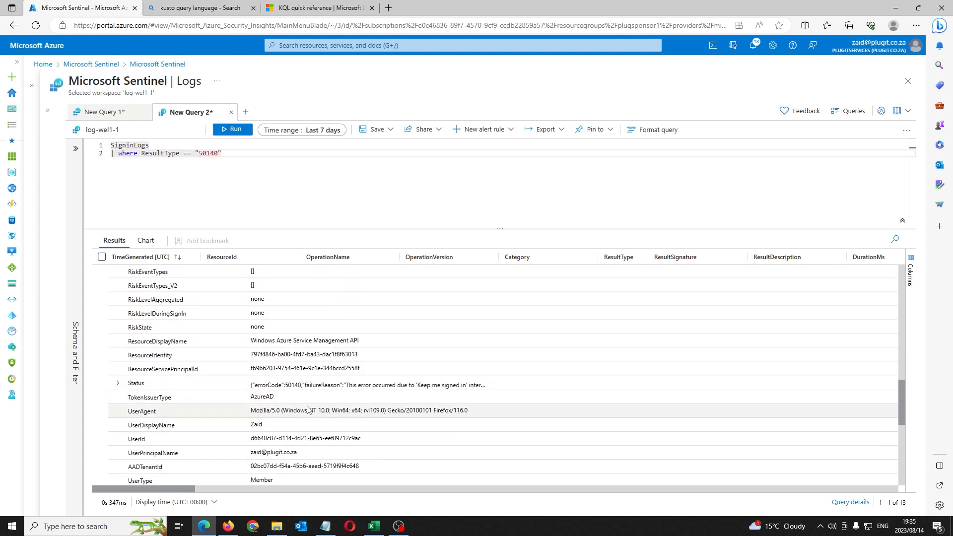
{"action": "scroll", "coordinate": [265, 414], "scroll_direction": "down", "scroll_amount": 2}
{"action": "scroll", "coordinate": [292, 416], "scroll_direction": "down", "scroll_amount": 4}
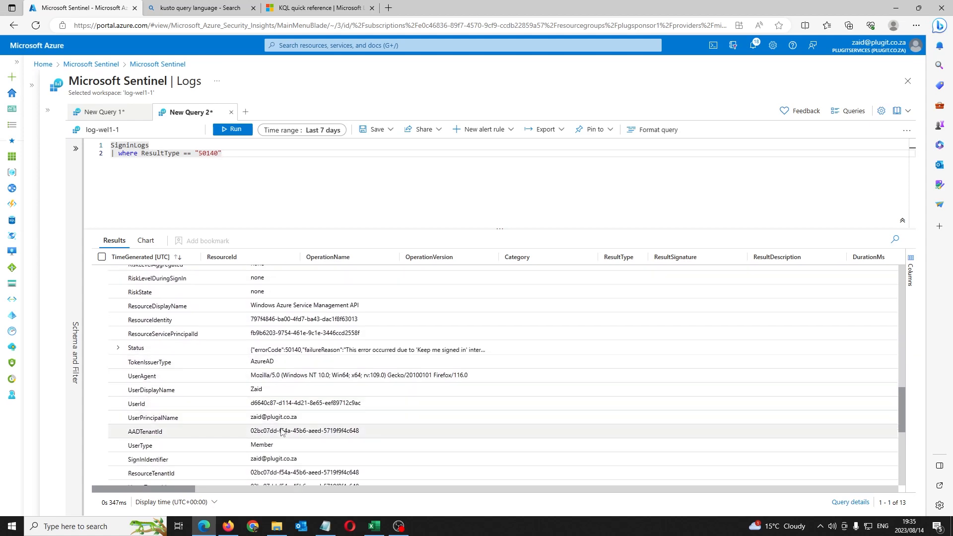
{"action": "scroll", "coordinate": [282, 416], "scroll_direction": "up", "scroll_amount": 10}
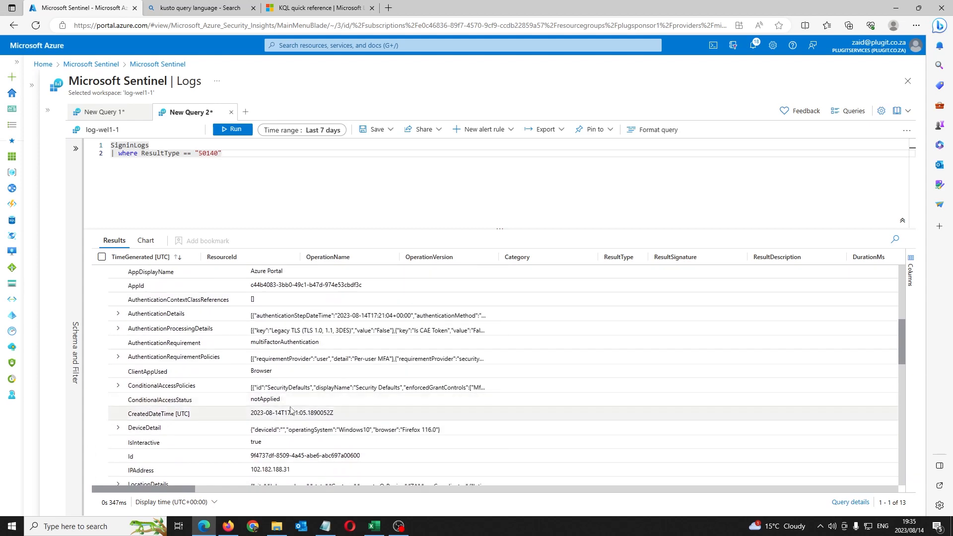
{"action": "scroll", "coordinate": [293, 397], "scroll_direction": "up", "scroll_amount": 1}
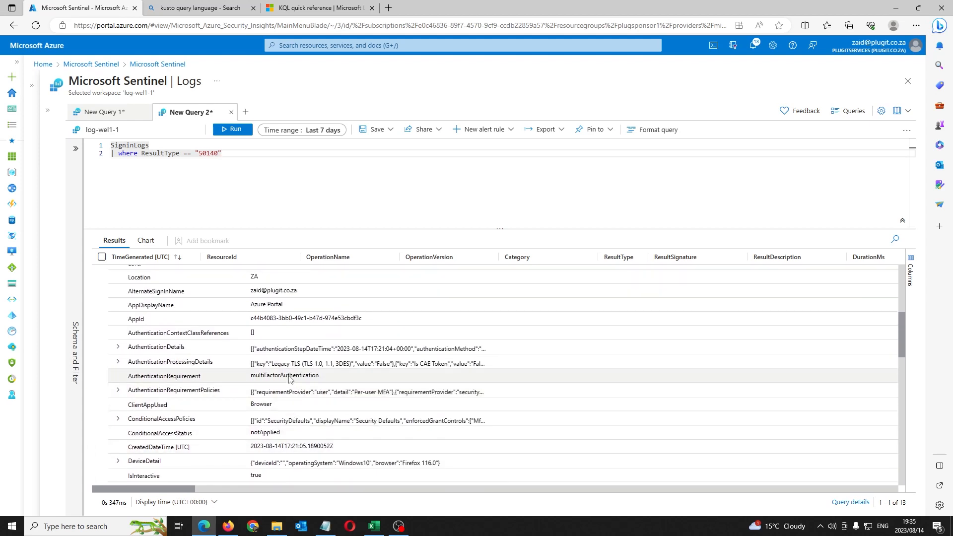
{"action": "double_click", "coordinate": [288, 377]}
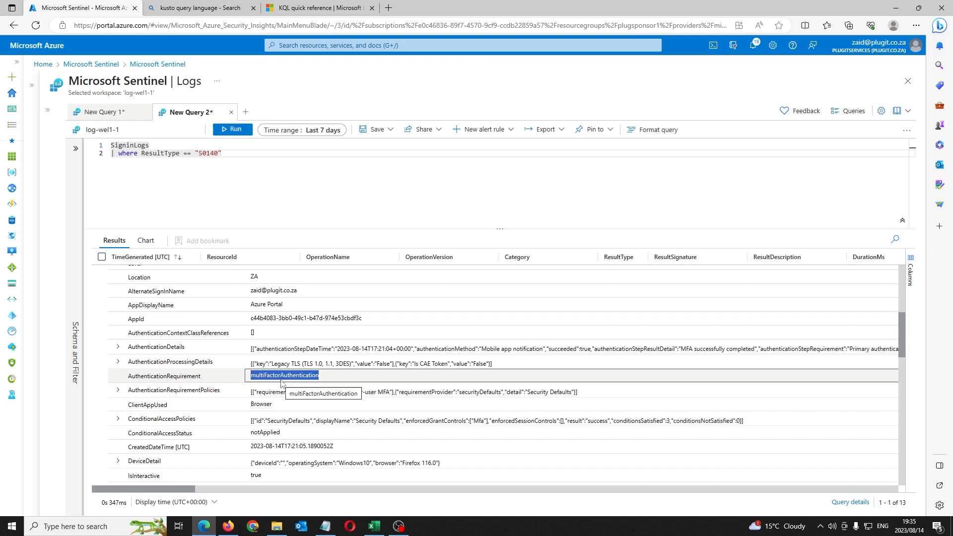
{"action": "scroll", "coordinate": [285, 389], "scroll_direction": "up", "scroll_amount": 2}
{"action": "scroll", "coordinate": [288, 393], "scroll_direction": "up", "scroll_amount": 3}
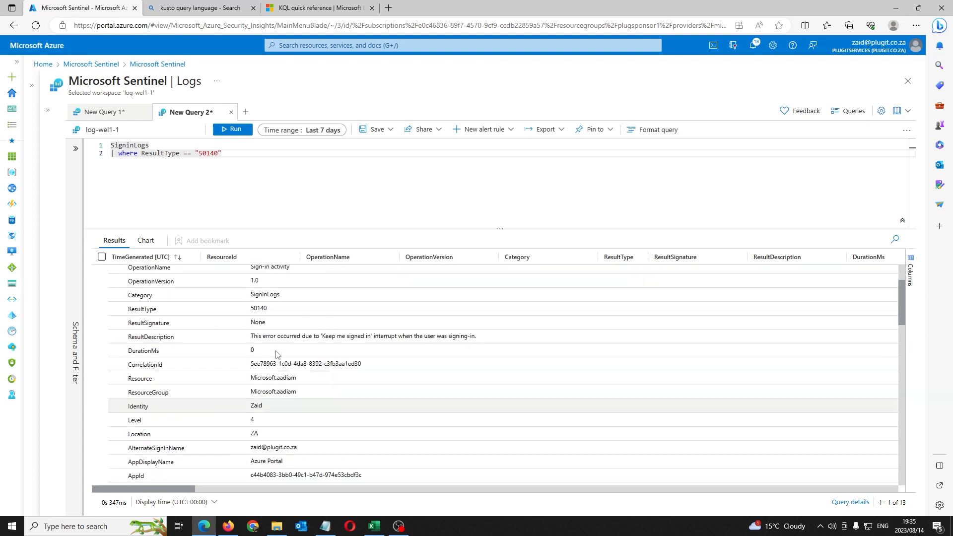
{"action": "scroll", "coordinate": [299, 357], "scroll_direction": "down", "scroll_amount": 5}
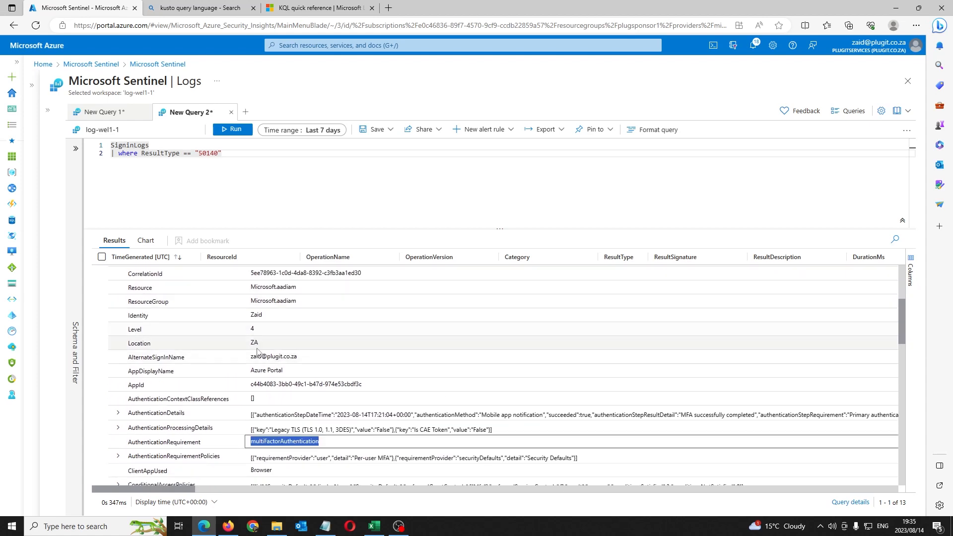
{"action": "scroll", "coordinate": [278, 363], "scroll_direction": "down", "scroll_amount": 5}
{"action": "scroll", "coordinate": [285, 372], "scroll_direction": "down", "scroll_amount": 3}
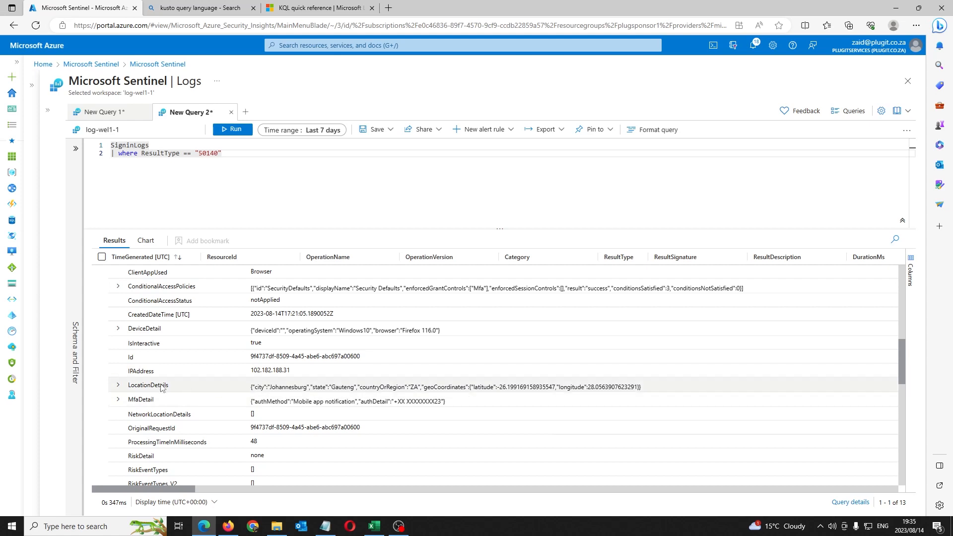
{"action": "scroll", "coordinate": [189, 393], "scroll_direction": "up", "scroll_amount": 5}
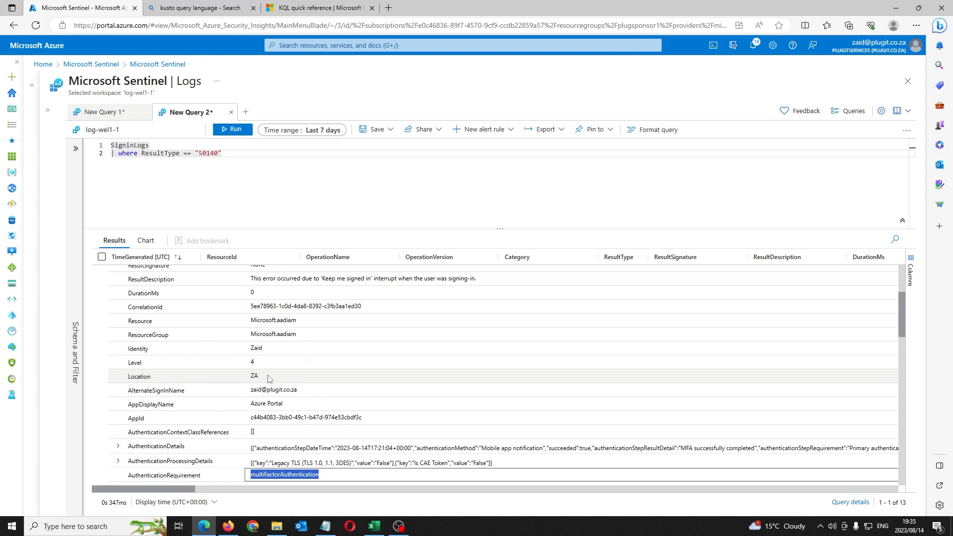
{"action": "left_click_drag", "start_coordinate": [268, 376], "coordinate": [124, 377]}
{"action": "left_click", "coordinate": [271, 381]}
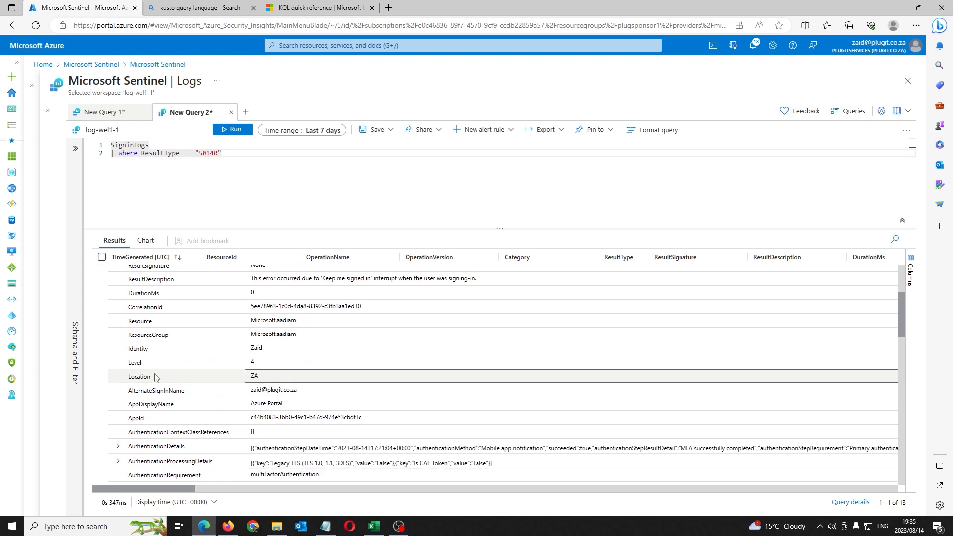
{"action": "left_click", "coordinate": [278, 145]}
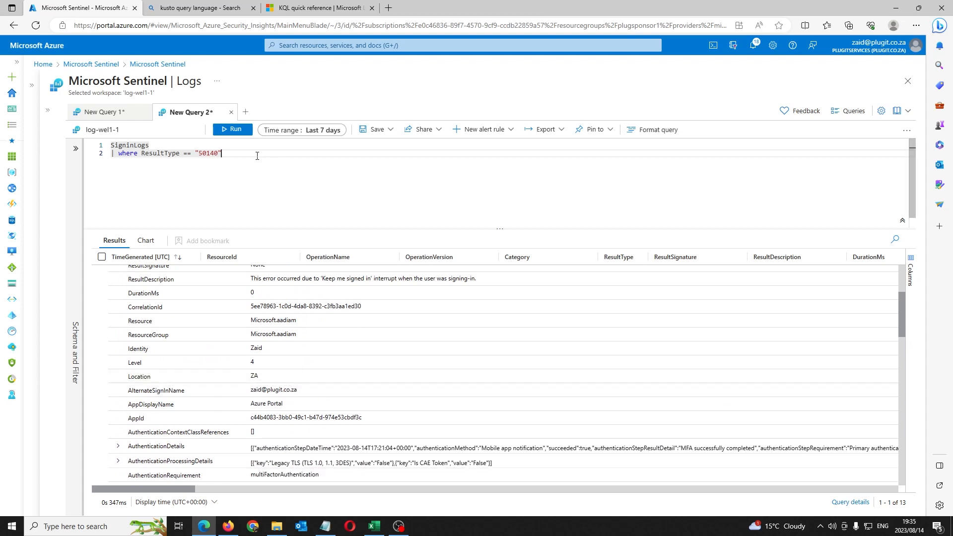
{"action": "left_click_drag", "start_coordinate": [223, 153], "coordinate": [141, 154]}
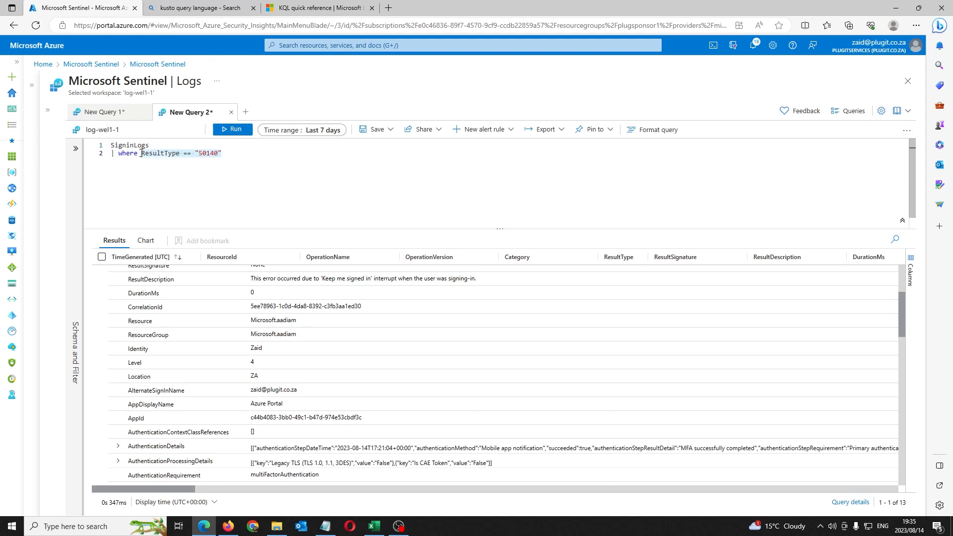
Step: Replace the ResultType filter with a new line 2 filtering Location against "ZA"
{"action": "key", "text": "BackSpace"}
{"action": "key", "text": "BackSpace"}
{"action": "key", "text": "BackSpace"}
{"action": "key", "text": "BackSpace"}
{"action": "key", "text": "BackSpace"}
{"action": "key", "text": "BackSpace"}
{"action": "key", "text": "BackSpace"}
{"action": "key", "text": "BackSpace"}
{"action": "key", "text": "BackSpace"}
{"action": "key", "text": "BackSpace"}
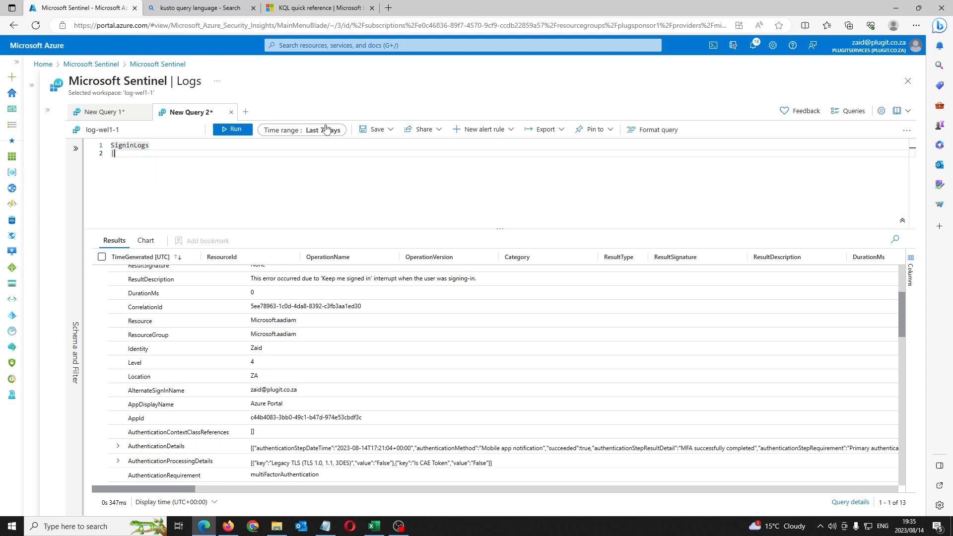
{"action": "key", "text": "Return"}
{"action": "type", "text": "| where Location "}
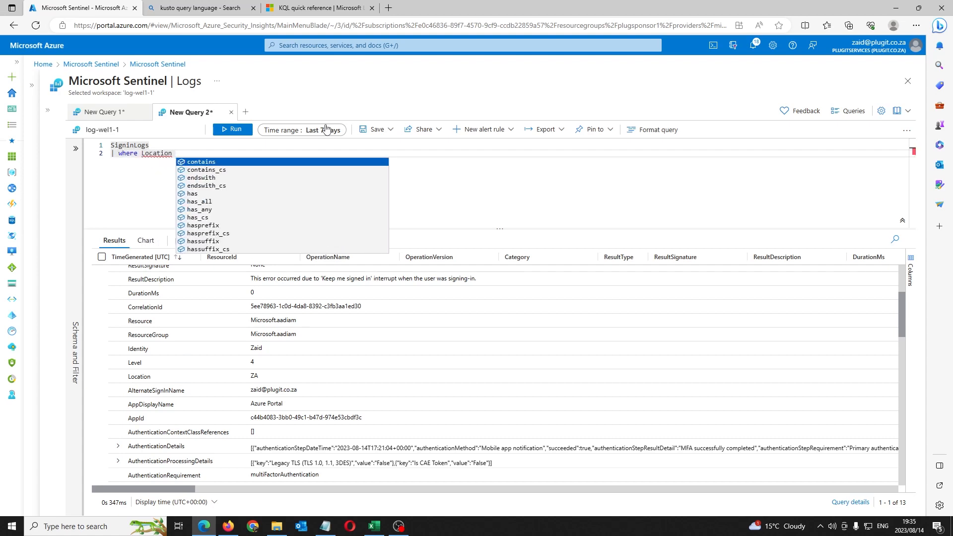
{"action": "type", "text": "!="}
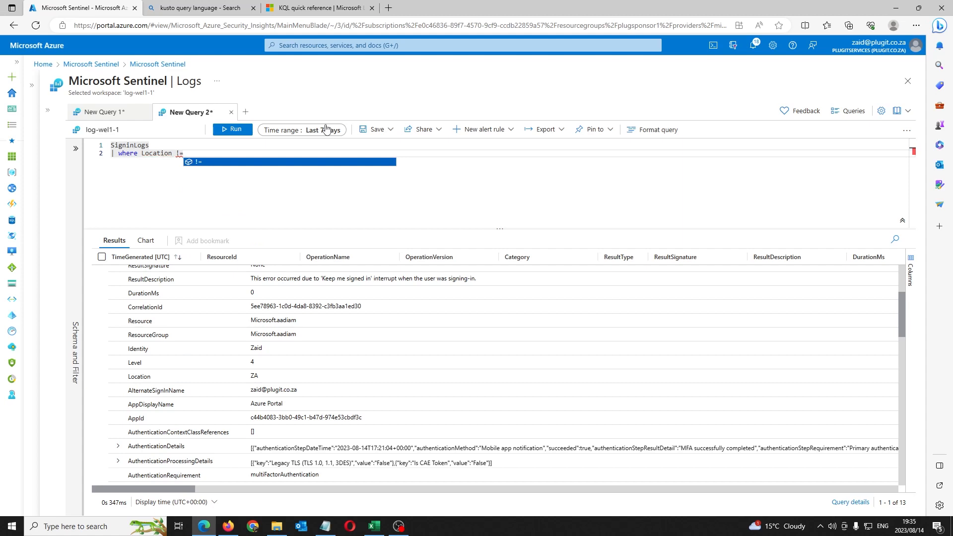
{"action": "type", "text": "\""}
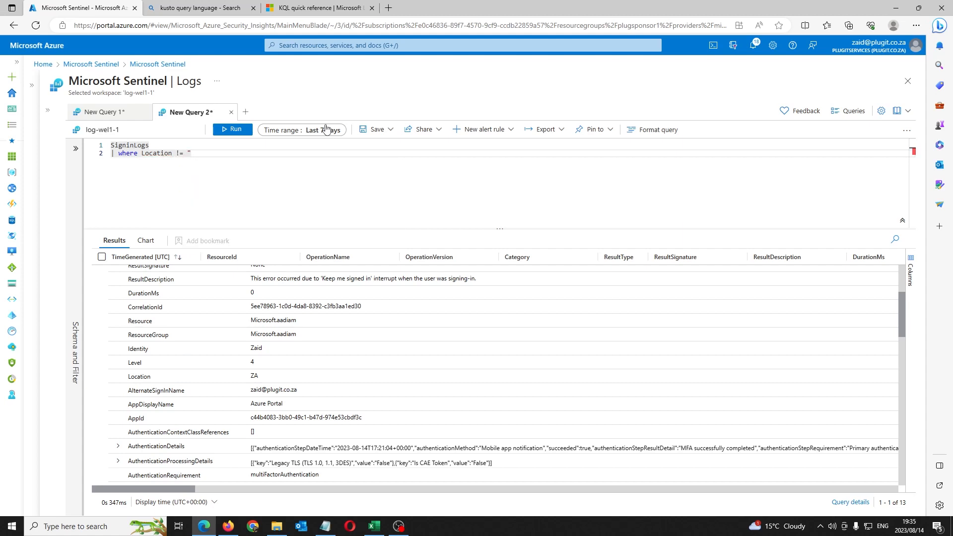
{"action": "type", "text": "ZA\""}
Step: Fix the operator to != and run, returning 25 sign-ins located in NL
{"action": "left_click", "coordinate": [180, 155]}
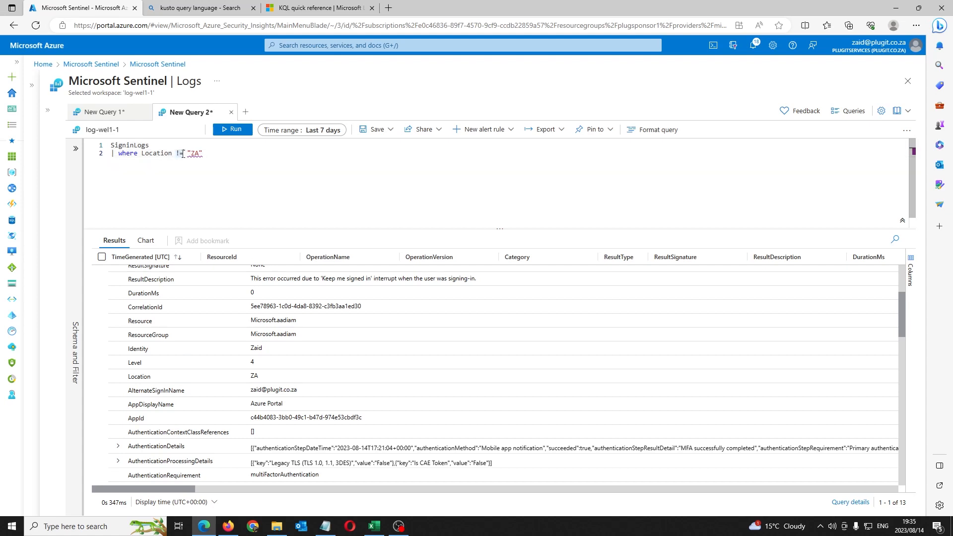
{"action": "left_click", "coordinate": [220, 157]}
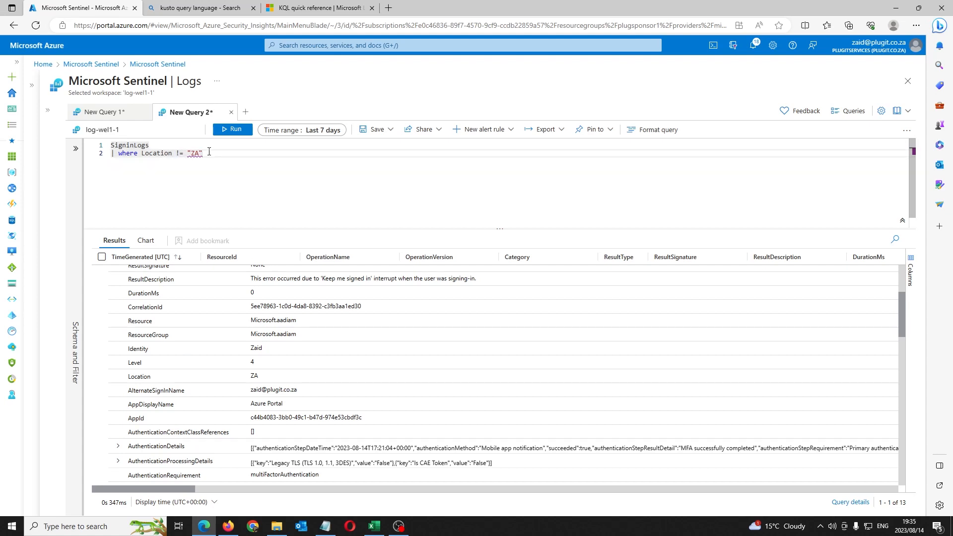
{"action": "left_click", "coordinate": [179, 154]}
{"action": "key", "text": "BackSpace"}
{"action": "type", "text": "="}
{"action": "type", "text": "!"}
{"action": "left_click", "coordinate": [184, 154]}
{"action": "left_click", "coordinate": [222, 151]}
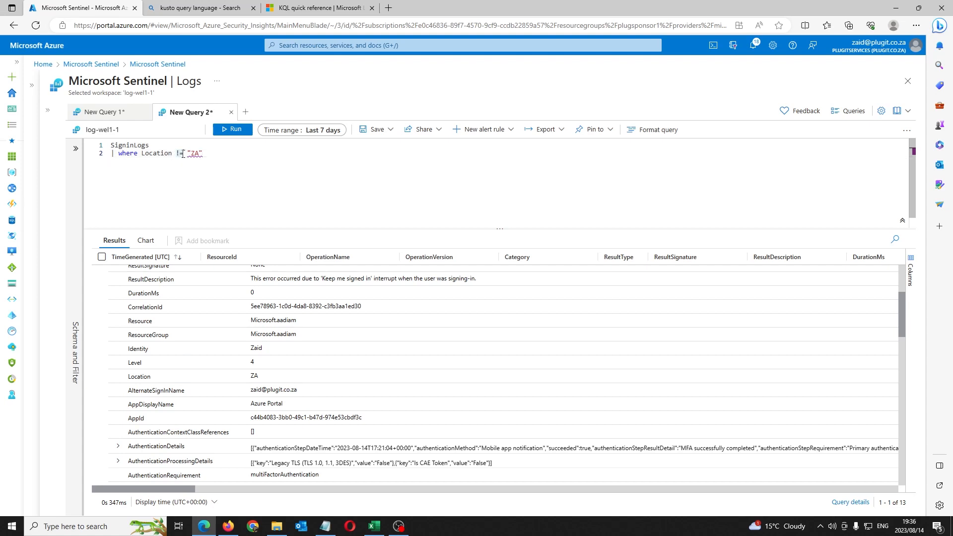
{"action": "key", "text": "shift+Return"}
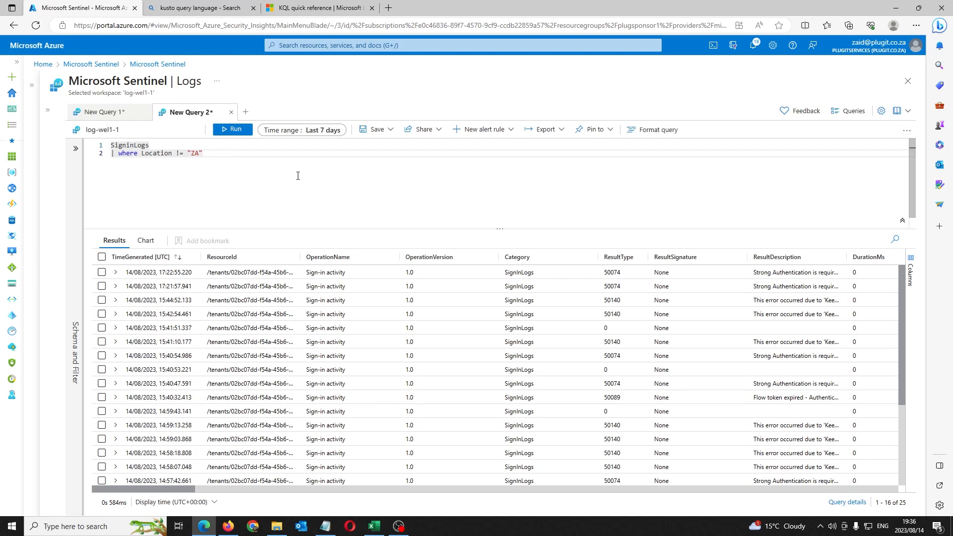
{"action": "left_click_drag", "start_coordinate": [187, 490], "coordinate": [328, 499]}
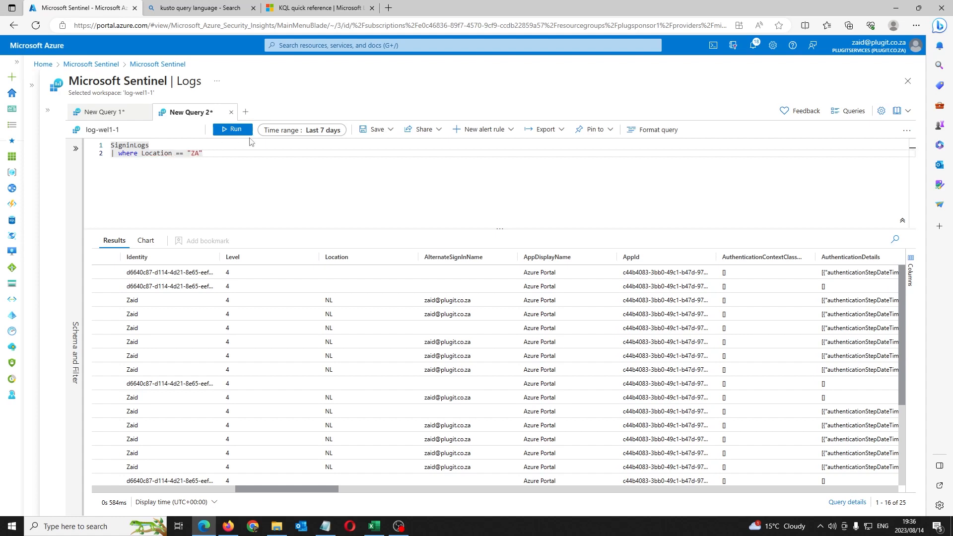
Step: Run the Location == "ZA" query, returning 44 sign-ins, and scroll to the Location column
{"action": "left_click", "coordinate": [248, 132]}
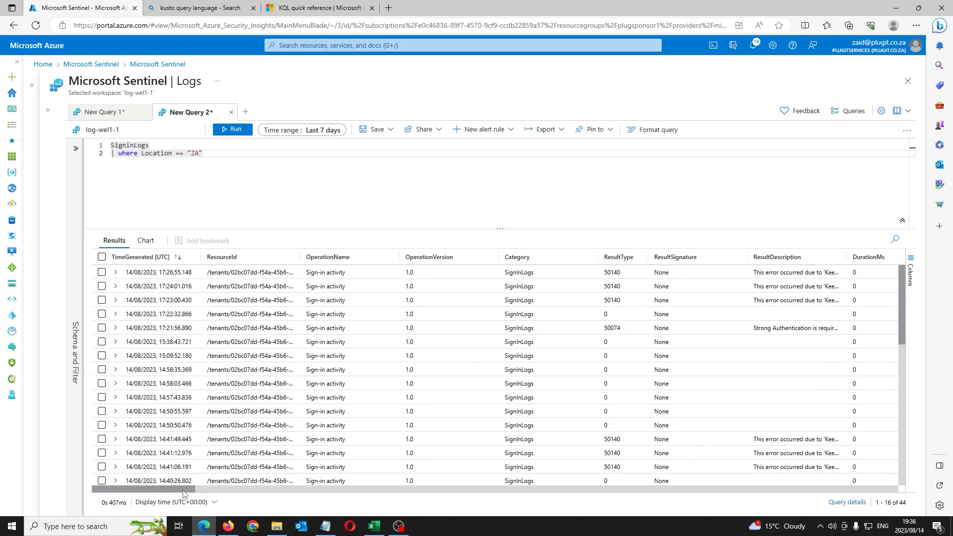
{"action": "left_click_drag", "start_coordinate": [184, 485], "coordinate": [331, 484]}
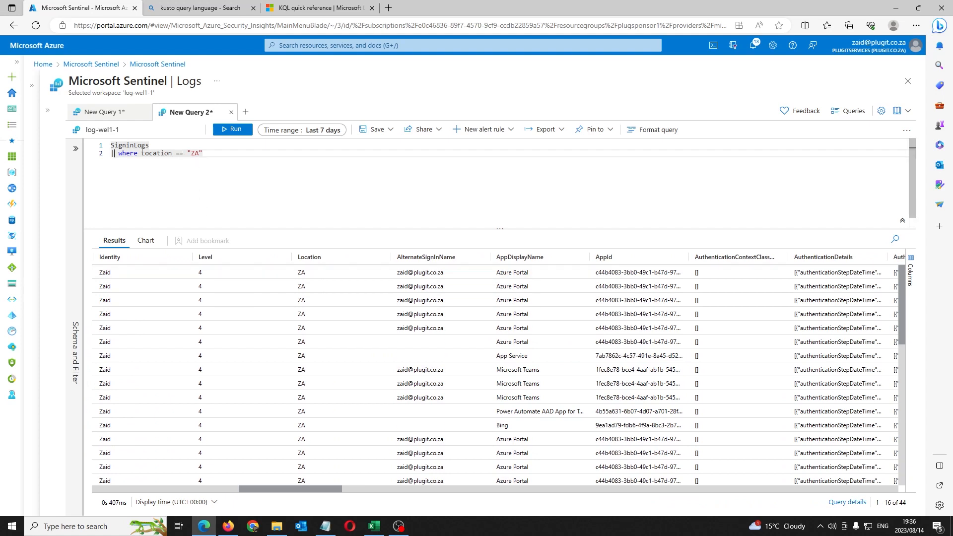
Step: Comment out the Location filter with // and run, returning all 69 sign-ins
{"action": "type", "text": "//"}
{"action": "left_click", "coordinate": [150, 146]}
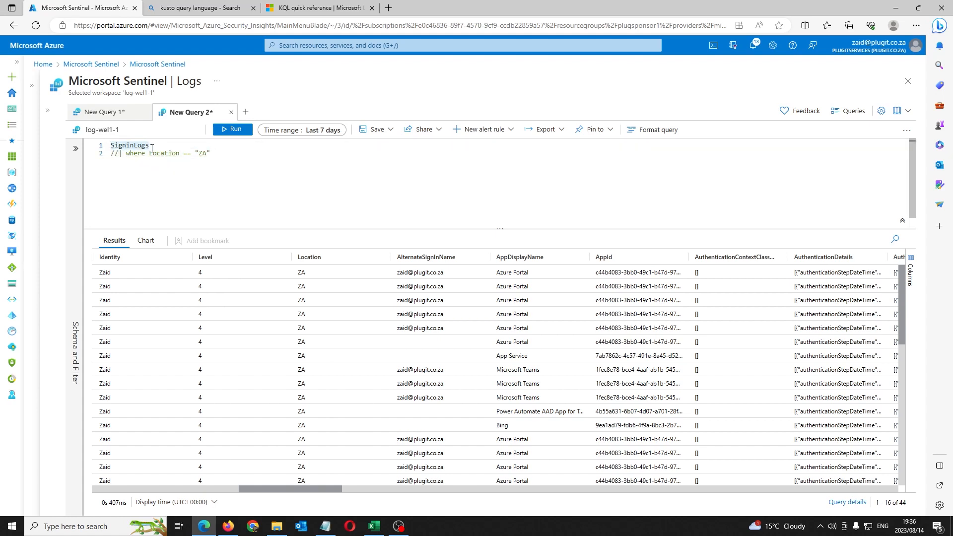
{"action": "key", "text": "ctrl+a"}
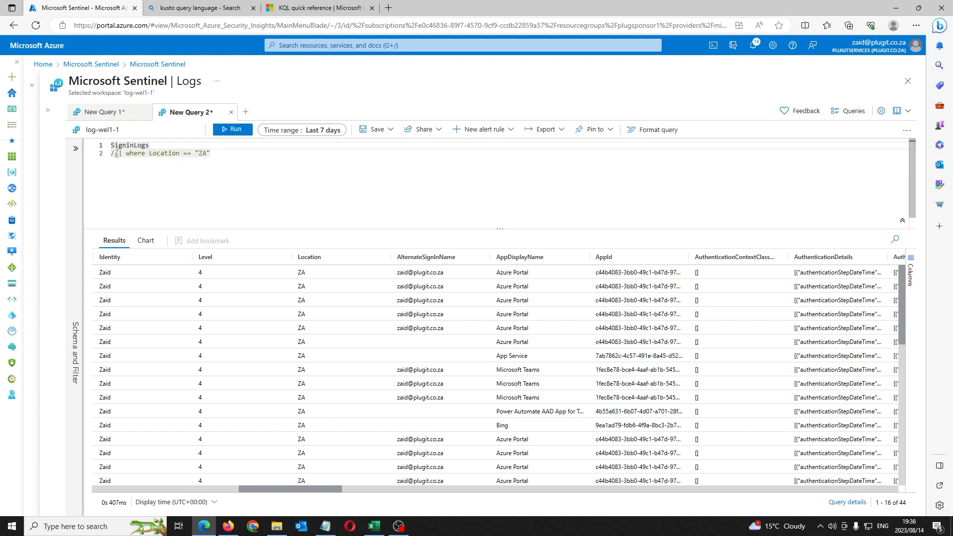
{"action": "left_click_drag", "start_coordinate": [120, 154], "coordinate": [111, 155]}
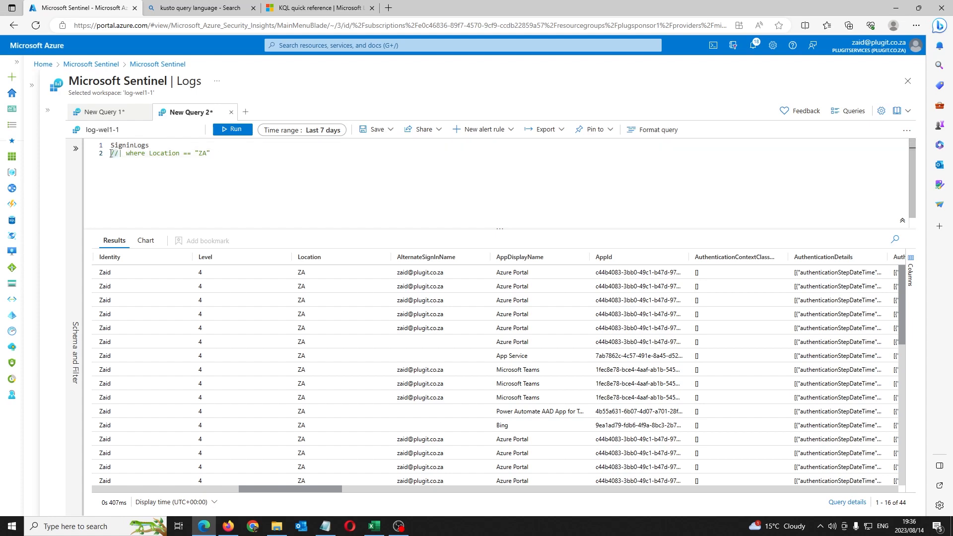
{"action": "left_click", "coordinate": [213, 155]}
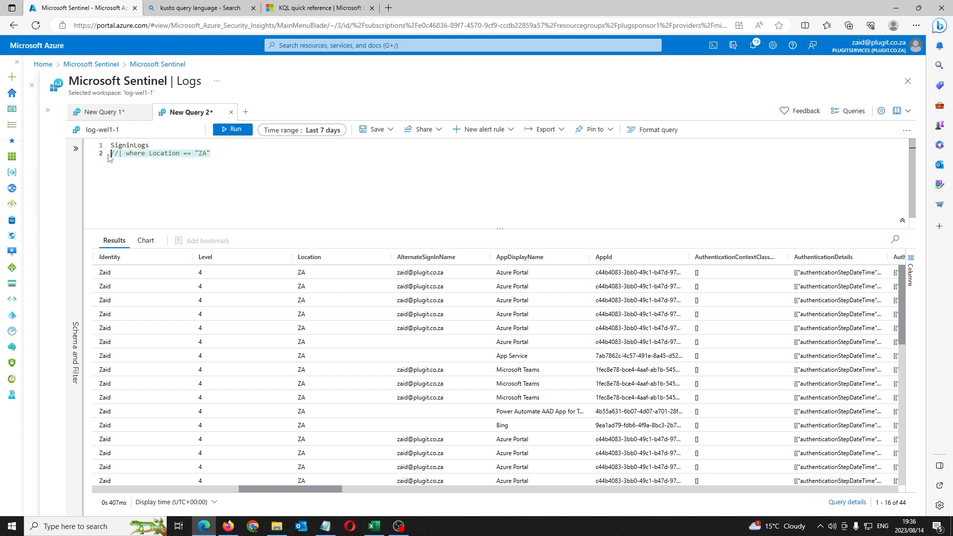
{"action": "left_click", "coordinate": [196, 146]}
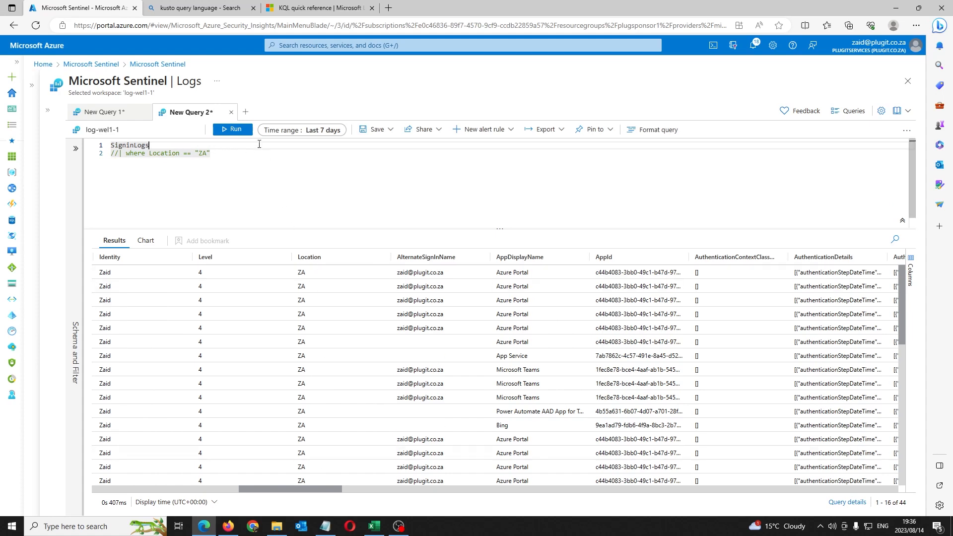
{"action": "key", "text": "shift+Return"}
Step: Review the ZA and NL rows, then remove the // to reactivate the Location filter
{"action": "left_click_drag", "start_coordinate": [187, 489], "coordinate": [333, 494]}
{"action": "scroll", "coordinate": [321, 399], "scroll_direction": "down", "scroll_amount": 10}
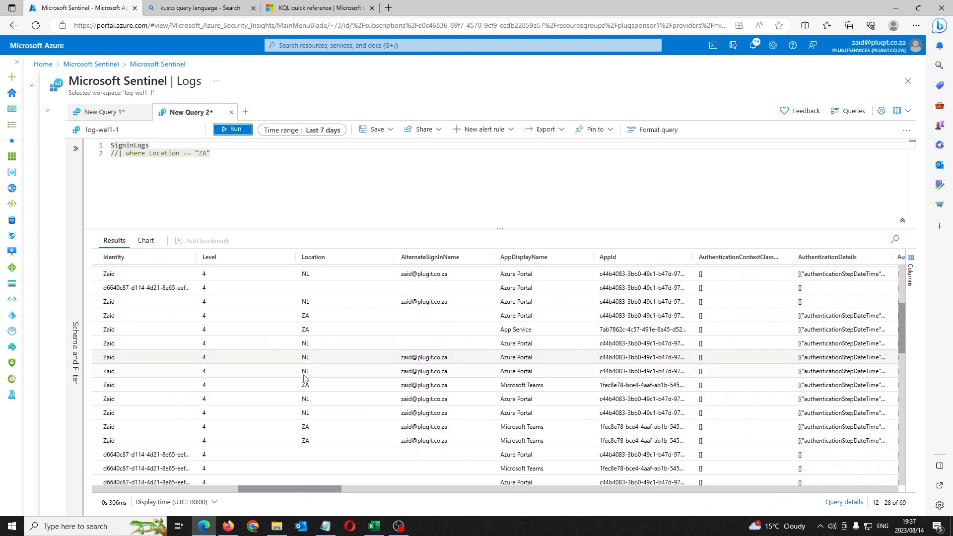
{"action": "scroll", "coordinate": [309, 401], "scroll_direction": "up", "scroll_amount": 10}
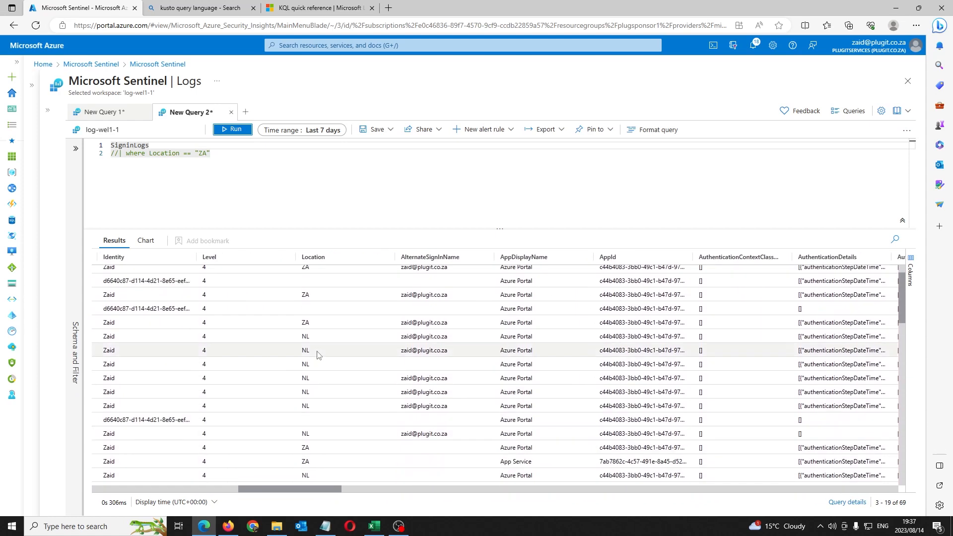
{"action": "scroll", "coordinate": [291, 290], "scroll_direction": "up", "scroll_amount": 1}
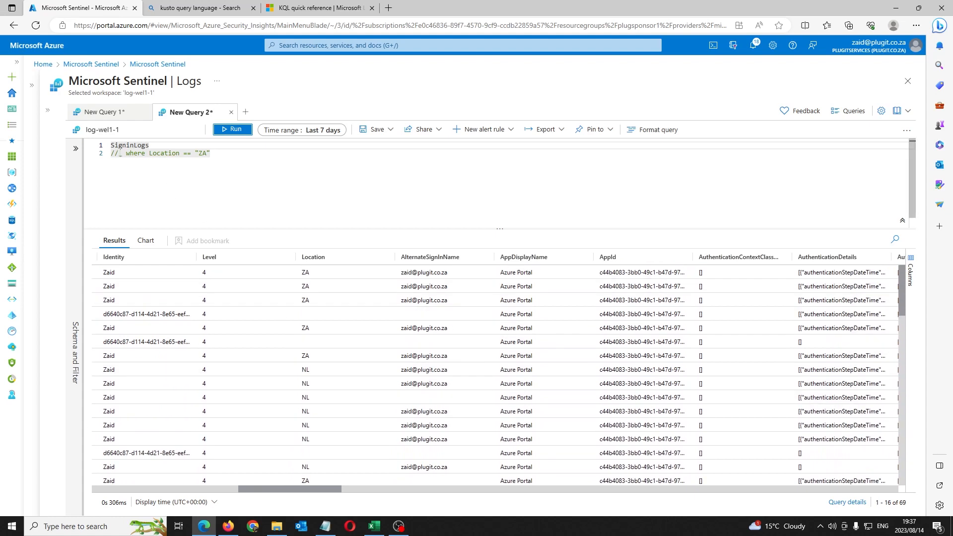
{"action": "left_click", "coordinate": [121, 153]}
{"action": "key", "text": "BackSpace"}
{"action": "key", "text": "BackSpace"}
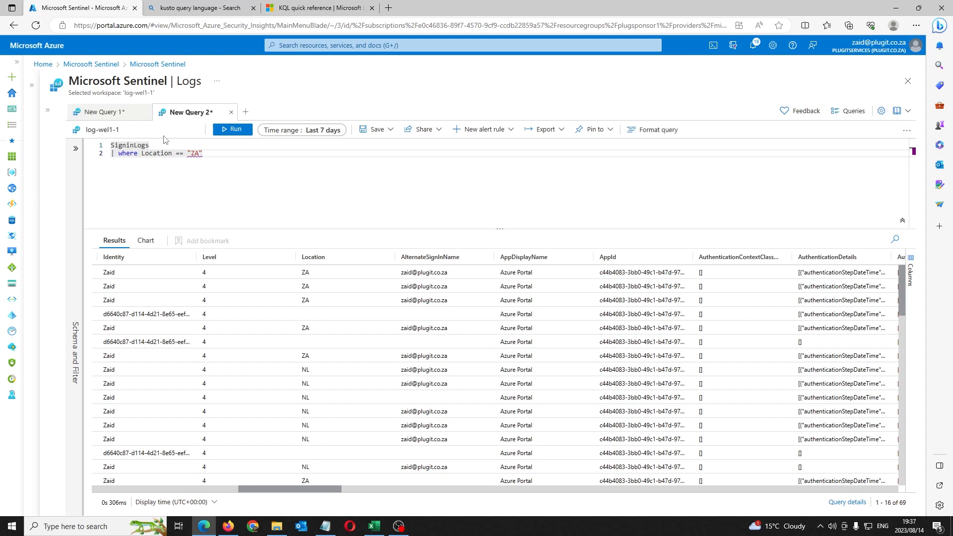
Step: Append a where UserPrincipalName contains filter for the user's name and run, returning 24 sign-ins
{"action": "left_click", "coordinate": [218, 150]}
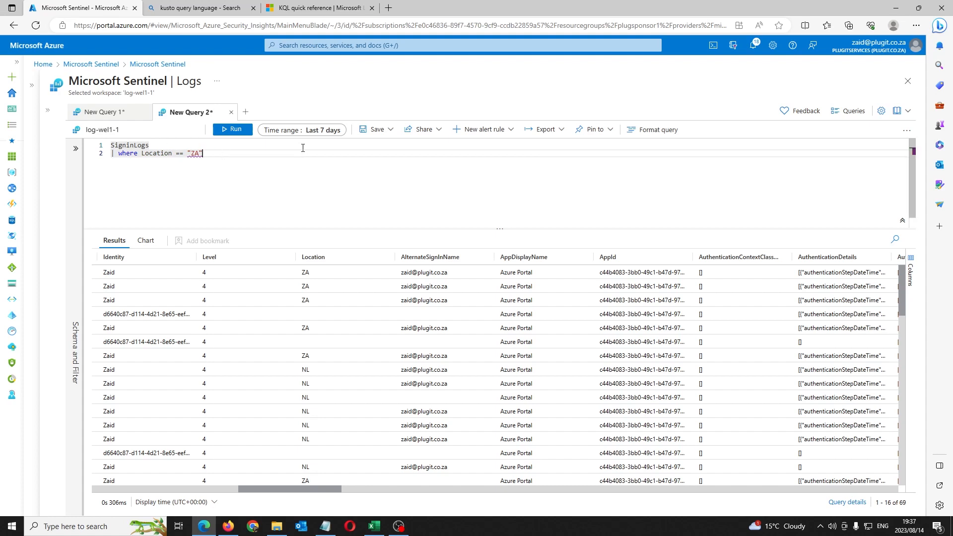
{"action": "key", "text": "Return"}
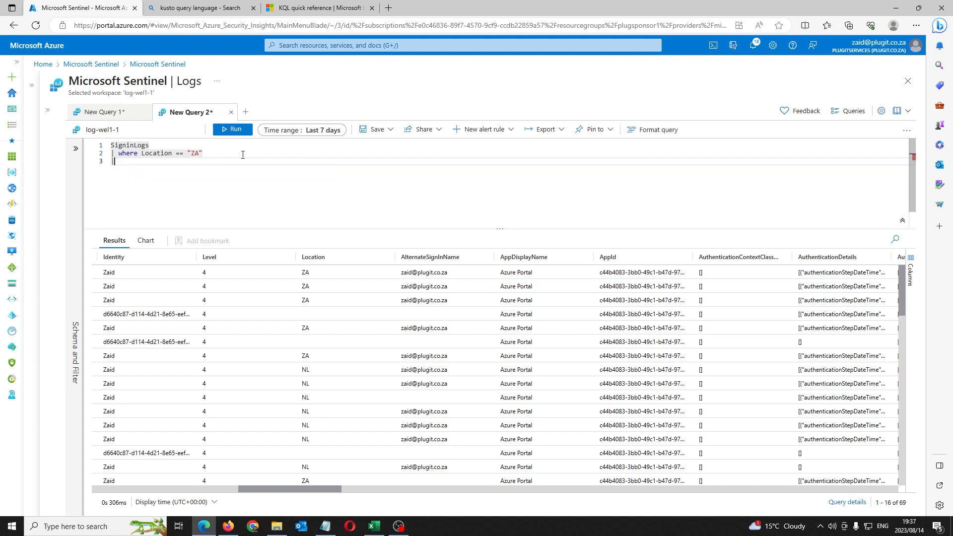
{"action": "key", "text": "BackSpace"}
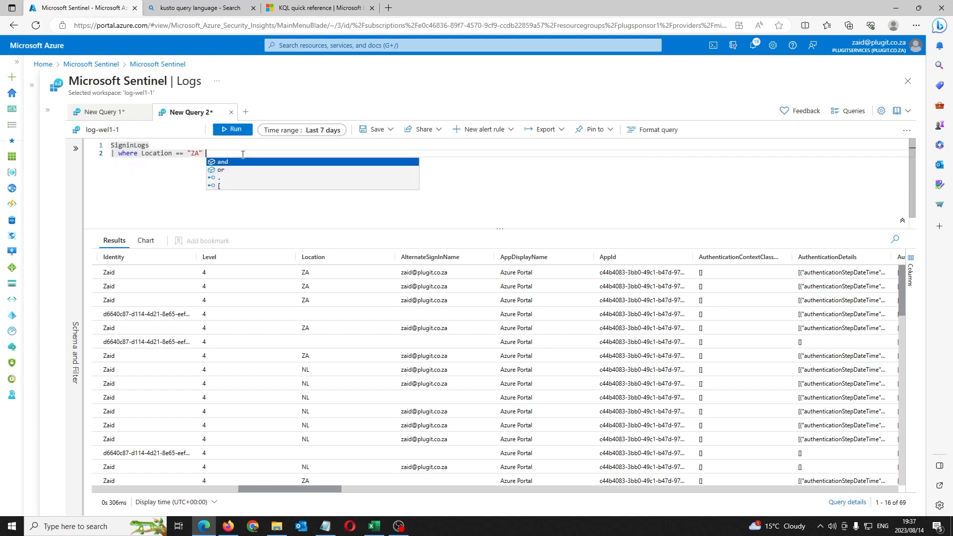
{"action": "type", "text": "| "}
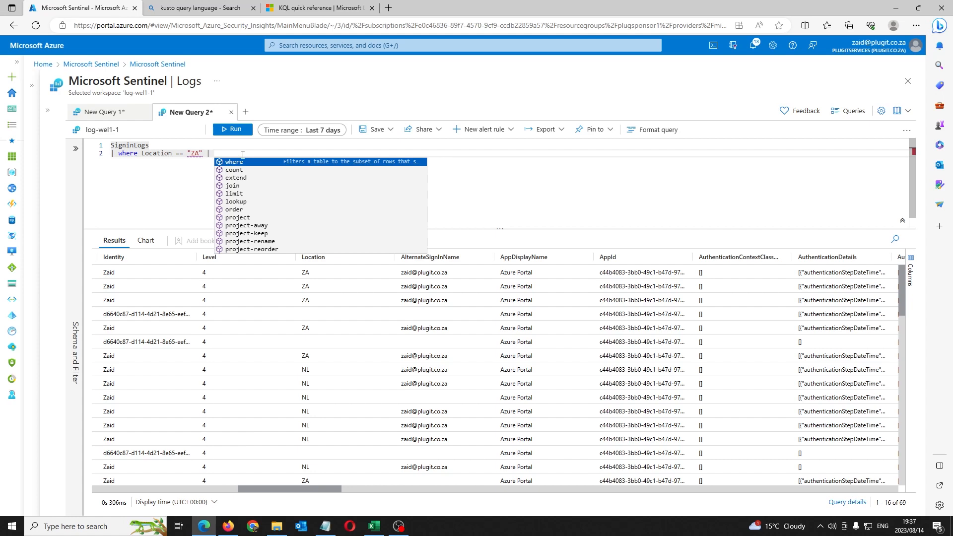
{"action": "type", "text": "where UserPrincipalName "}
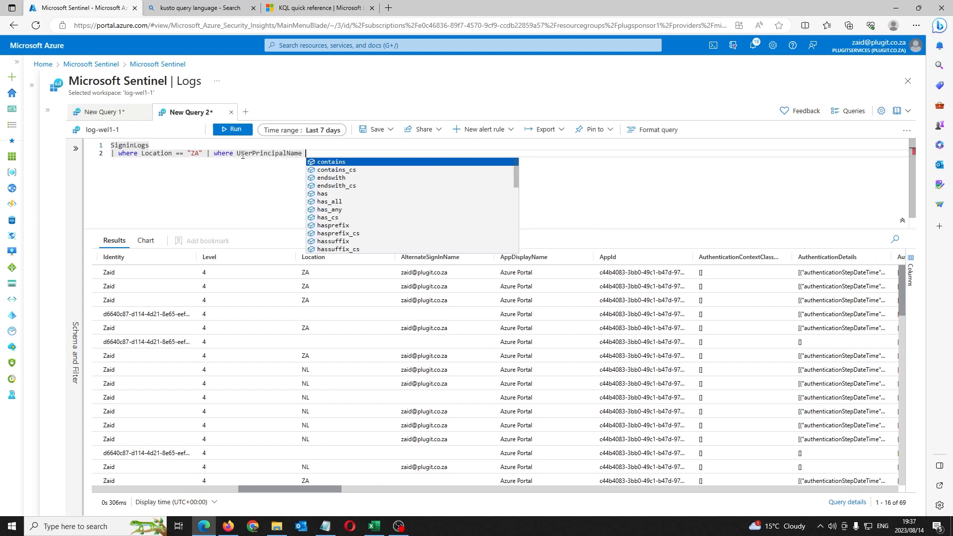
{"action": "type", "text": "contains \""}
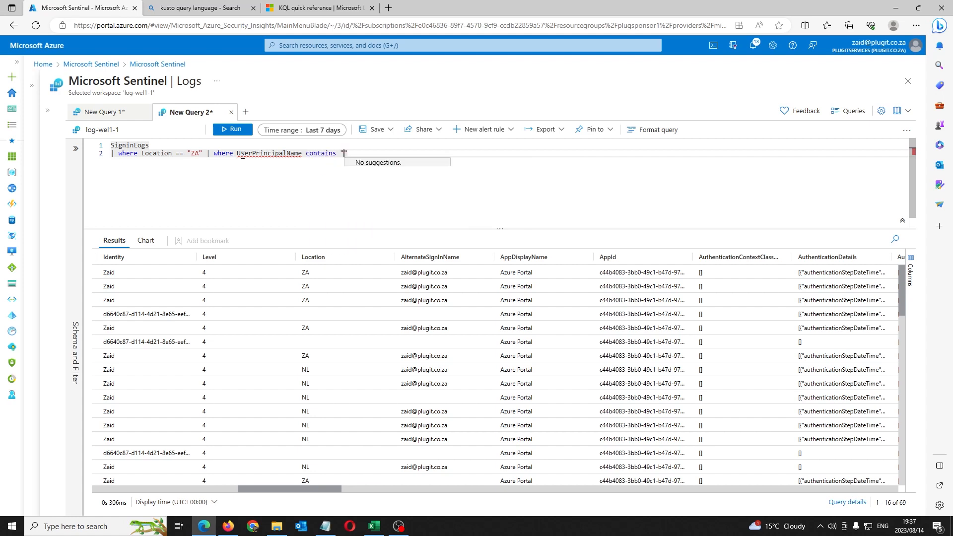
{"action": "type", "text": "zaid"}
{"action": "key", "text": "shift+Return"}
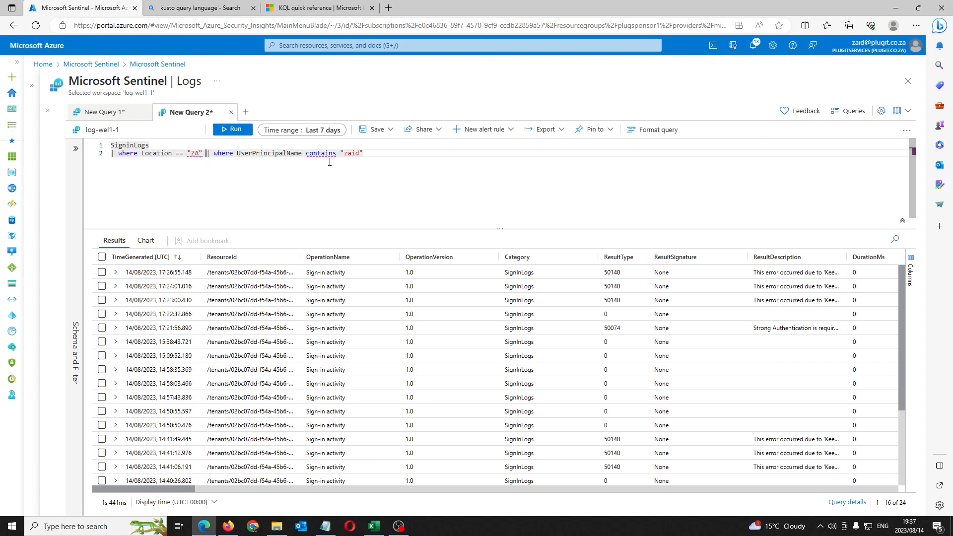
Step: Move the user filter onto its own third line and start a new pipe after it
{"action": "key", "text": "Return"}
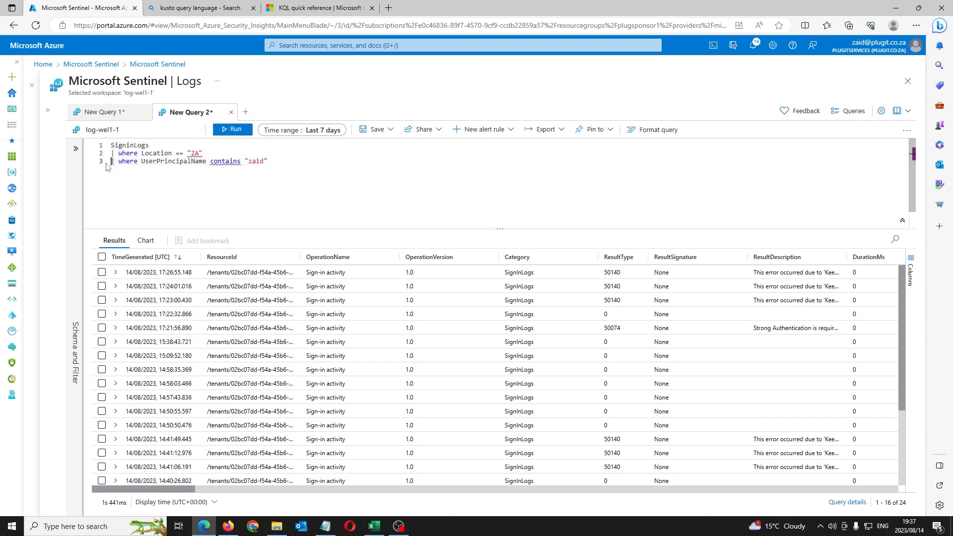
{"action": "left_click", "coordinate": [142, 164]}
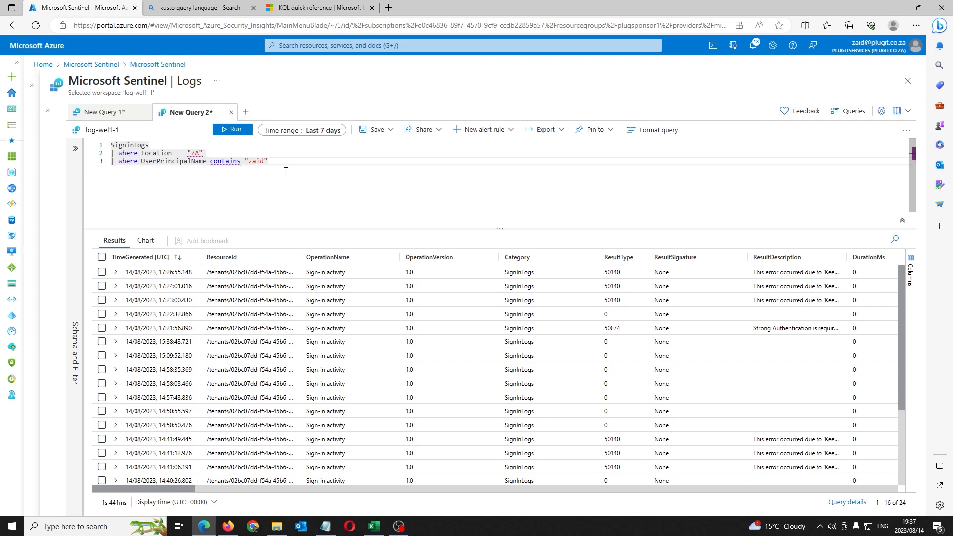
{"action": "left_click_drag", "start_coordinate": [280, 162], "coordinate": [118, 161]}
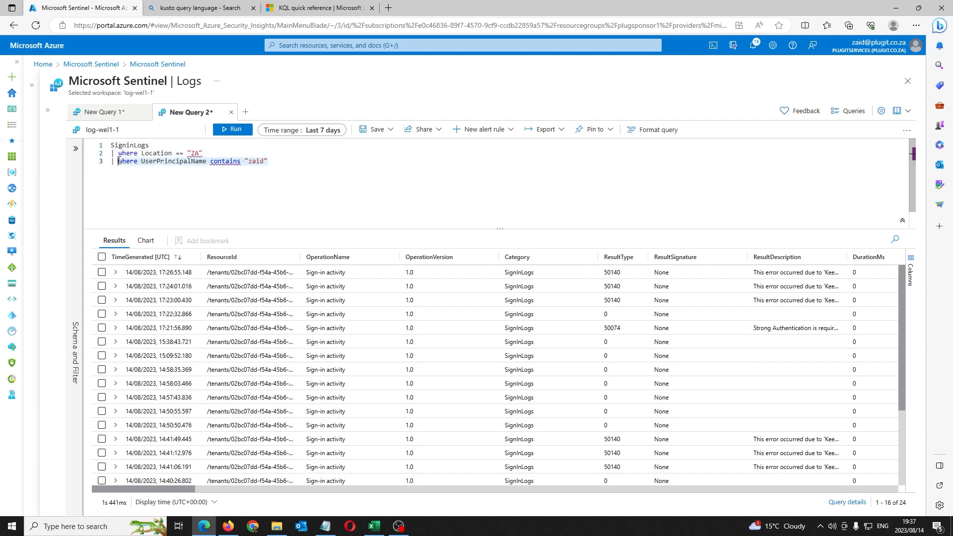
{"action": "left_click", "coordinate": [112, 163]}
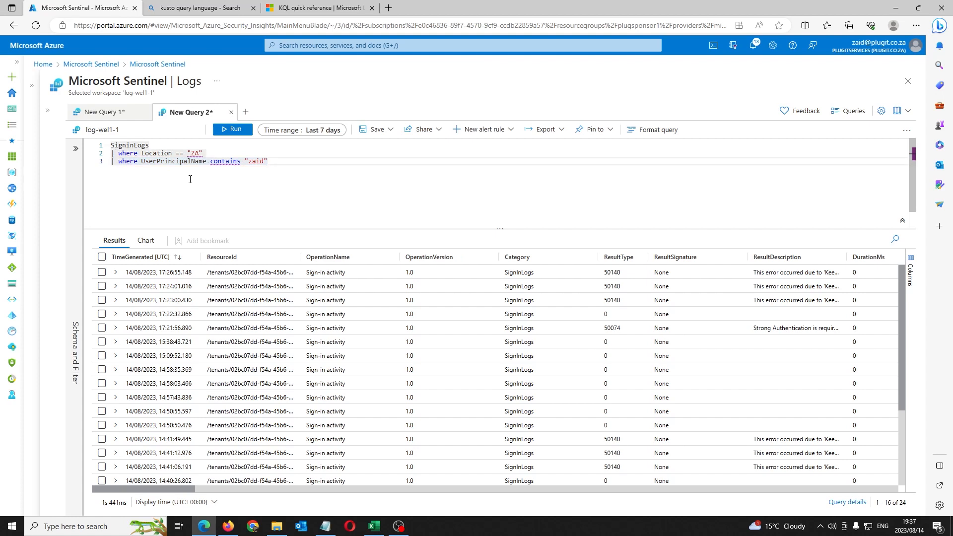
{"action": "left_click", "coordinate": [283, 163]}
{"action": "type", "text": "//"}
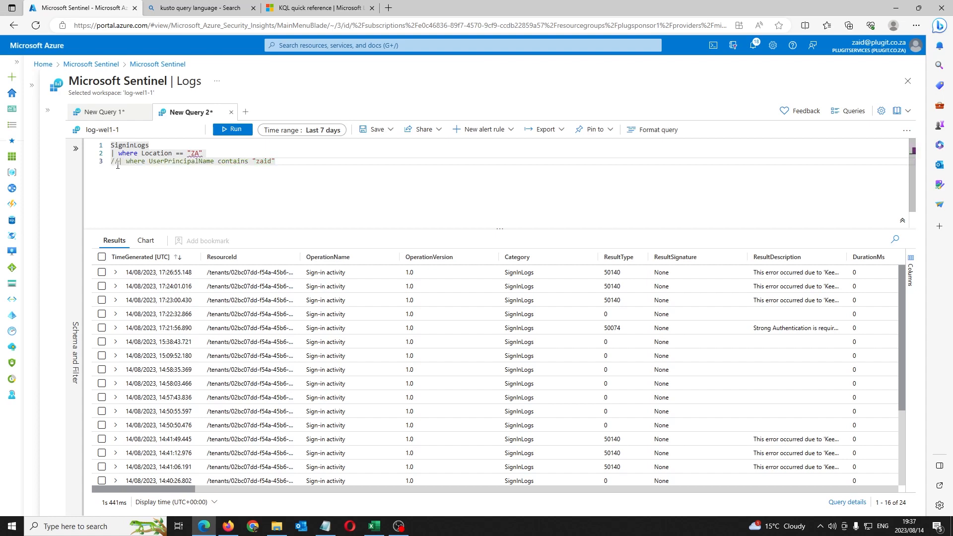
{"action": "key", "text": "BackSpace"}
{"action": "key", "text": "BackSpace"}
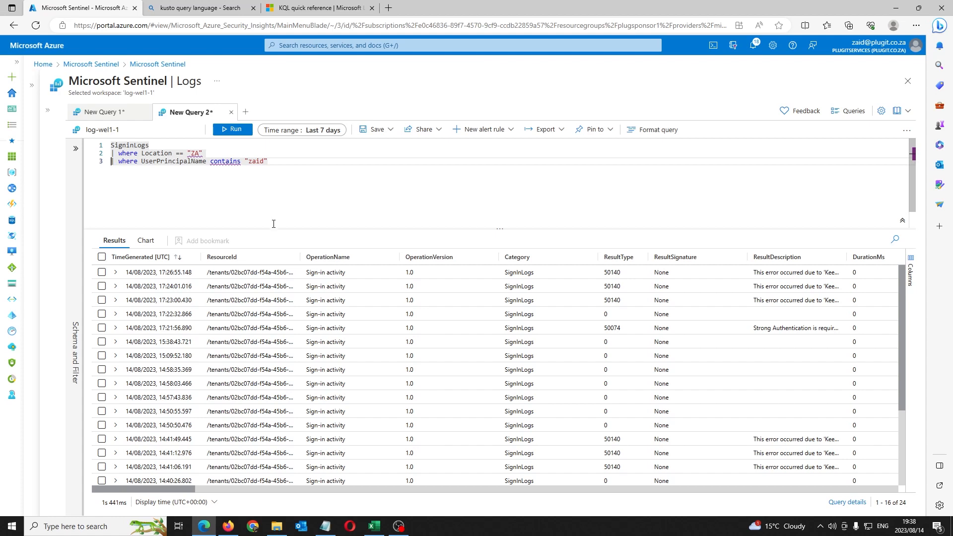
{"action": "left_click", "coordinate": [300, 162]}
{"action": "type", "text": "|"}
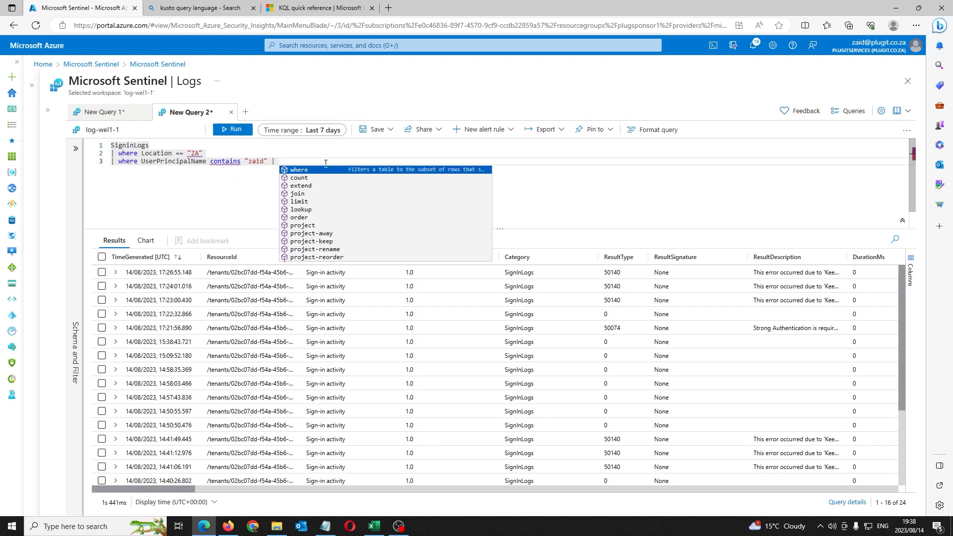
Step: Add | summarize count() by IPAddress to line 3 and run the query
{"action": "key", "text": "BackSpace"}
{"action": "key", "text": "BackSpace"}
{"action": "type", "text": "| suim"}
{"action": "key", "text": "Tab"}
{"action": "type", "text": "count("}
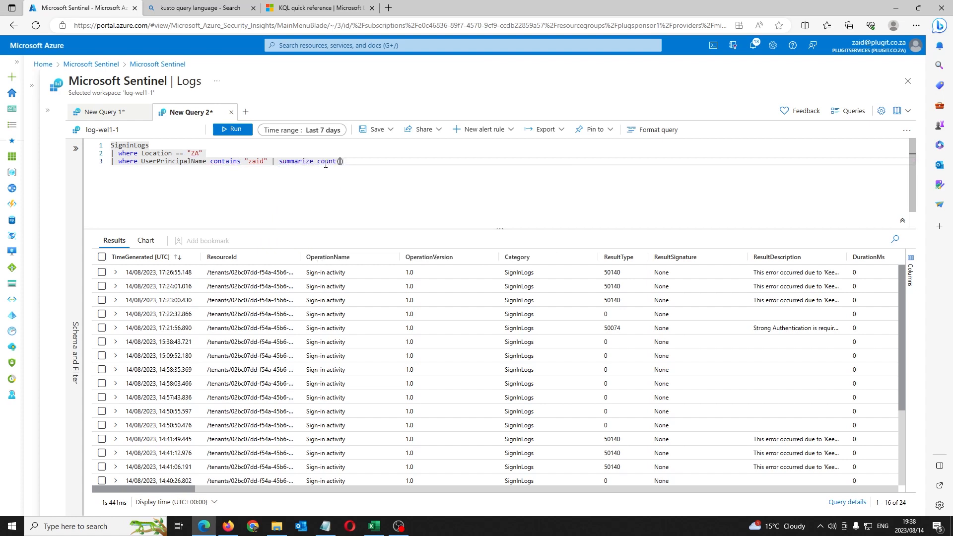
{"action": "type", "text": ") "}
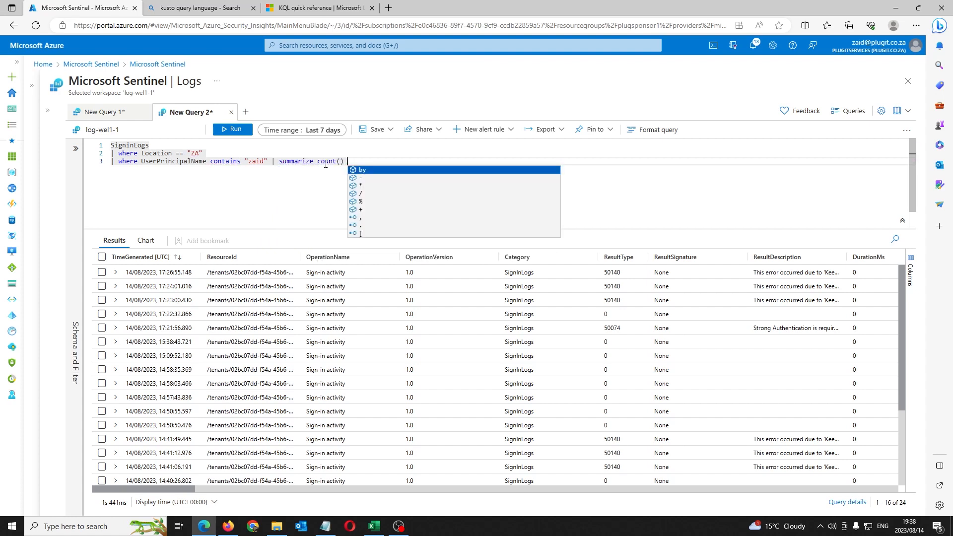
{"action": "type", "text": "by ipa"}
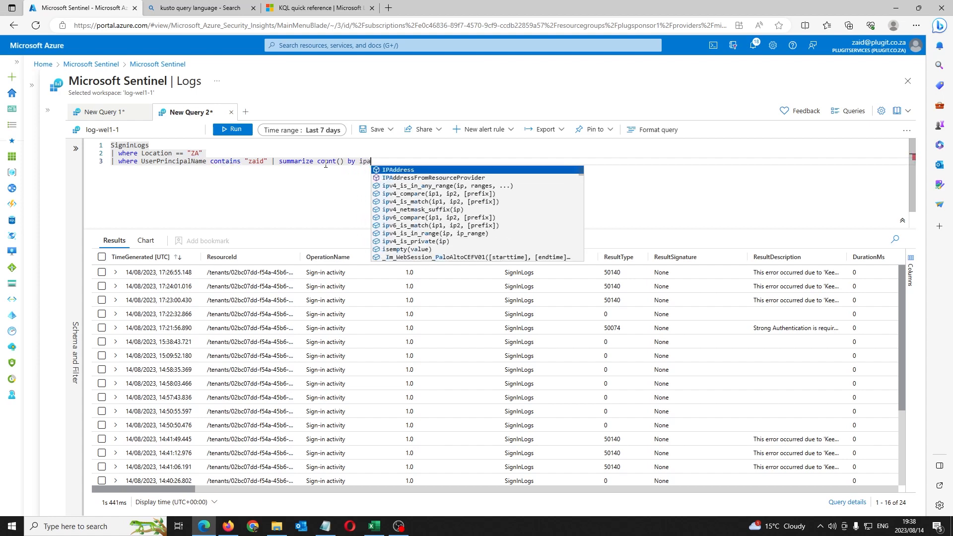
{"action": "key", "text": "Tab"}
{"action": "key", "text": "shift+Return"}
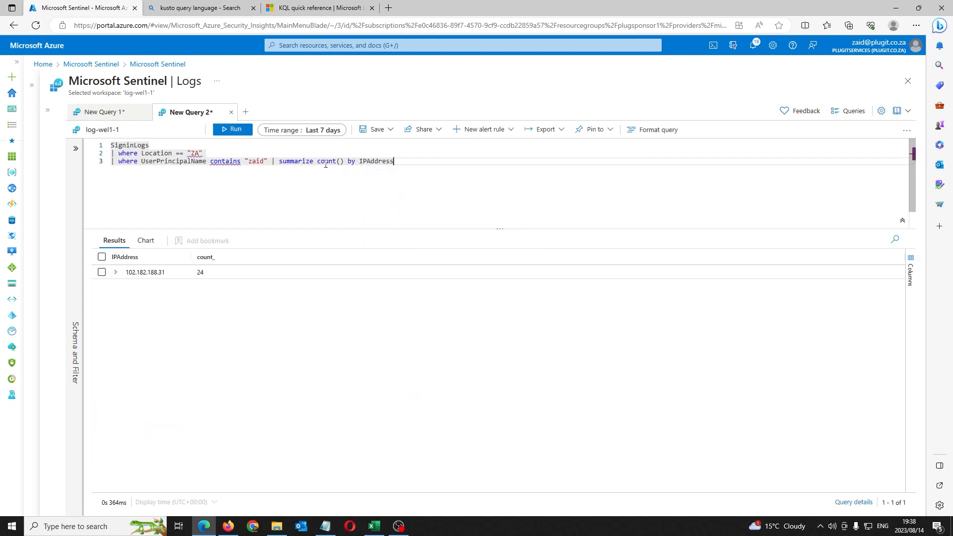
Step: Comment out the Location line with // and rerun, listing two IP addresses with 24 and 13 sign-ins
{"action": "left_click", "coordinate": [105, 154]}
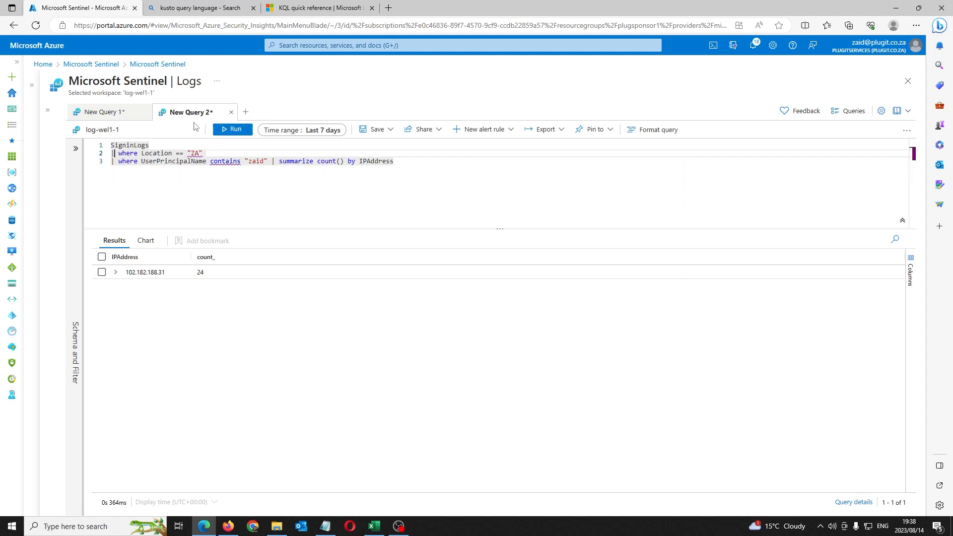
{"action": "type", "text": "//"}
{"action": "key", "text": "shift+Return"}
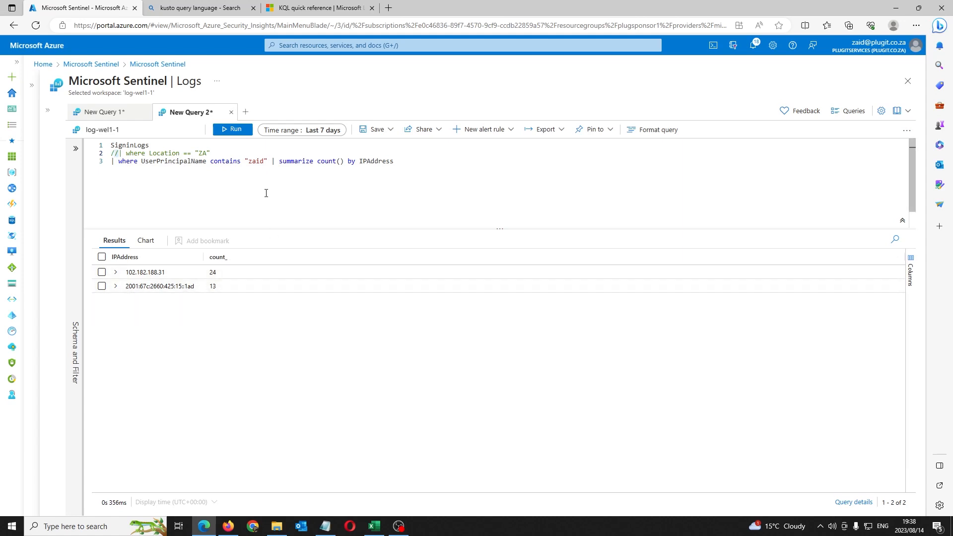
{"action": "left_click", "coordinate": [281, 172]}
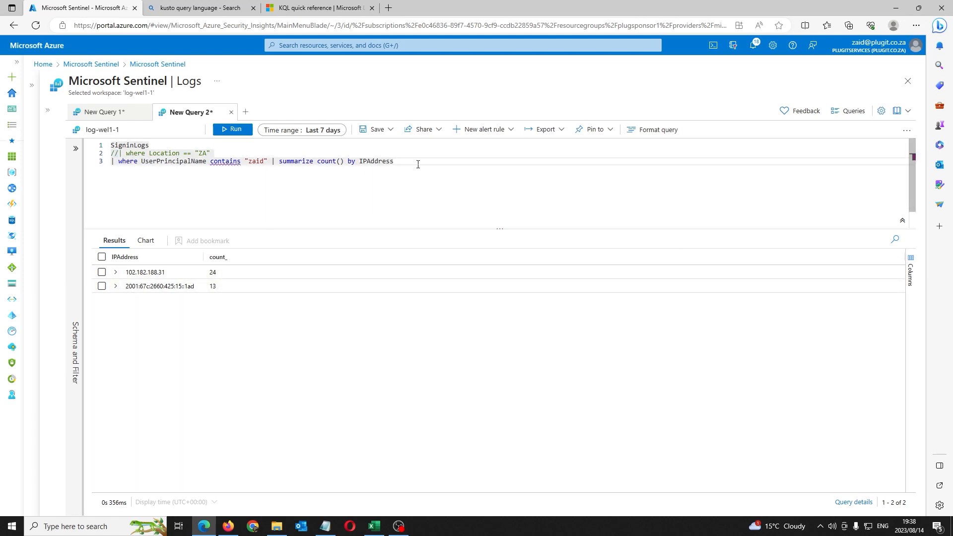
{"action": "key", "text": "ctrl+a"}
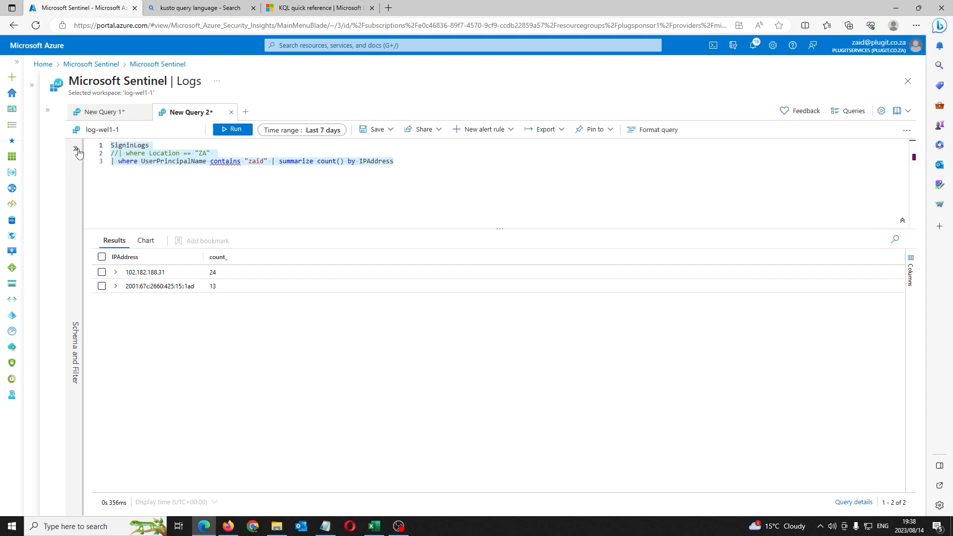
{"action": "left_click", "coordinate": [154, 148]}
{"action": "left_click_drag", "start_coordinate": [154, 148], "coordinate": [93, 150]}
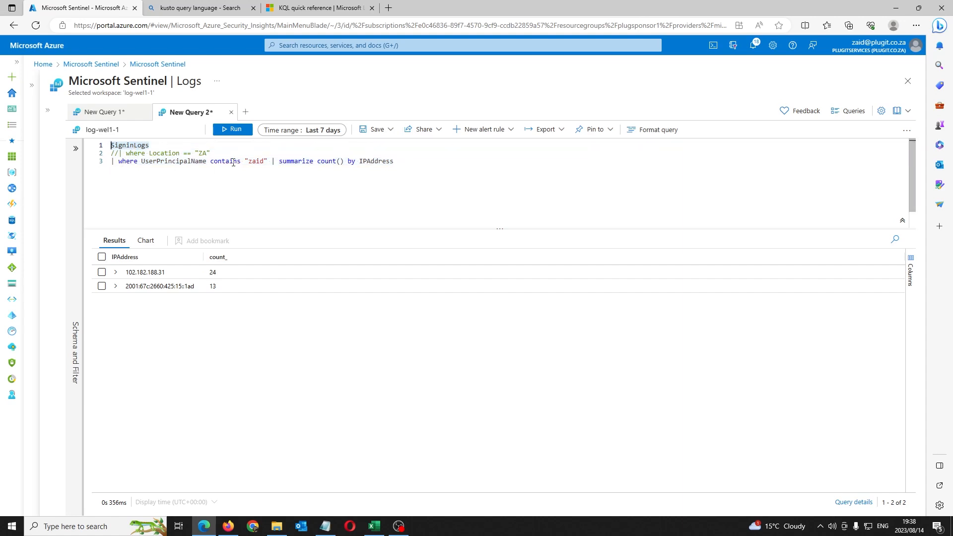
{"action": "left_click", "coordinate": [310, 131]}
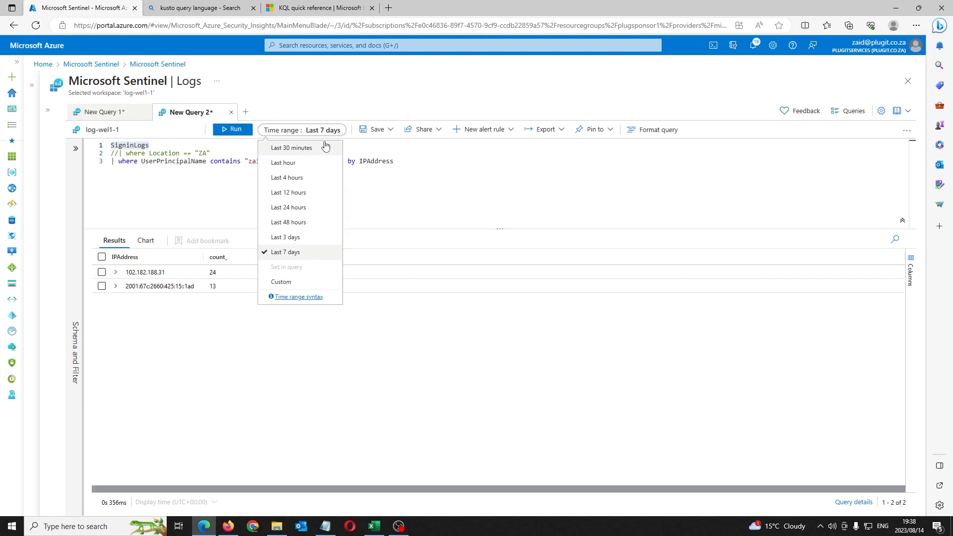
Step: Browse the time range options, including the custom time range
{"action": "left_click", "coordinate": [315, 132]}
{"action": "left_click", "coordinate": [315, 132]}
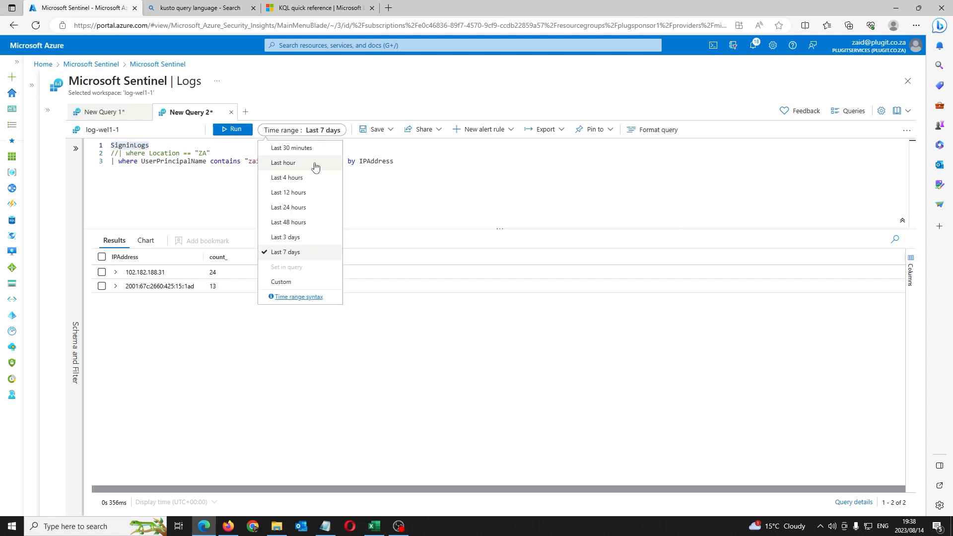
{"action": "left_click", "coordinate": [282, 281]}
{"action": "left_click_drag", "start_coordinate": [246, 172], "coordinate": [214, 163]}
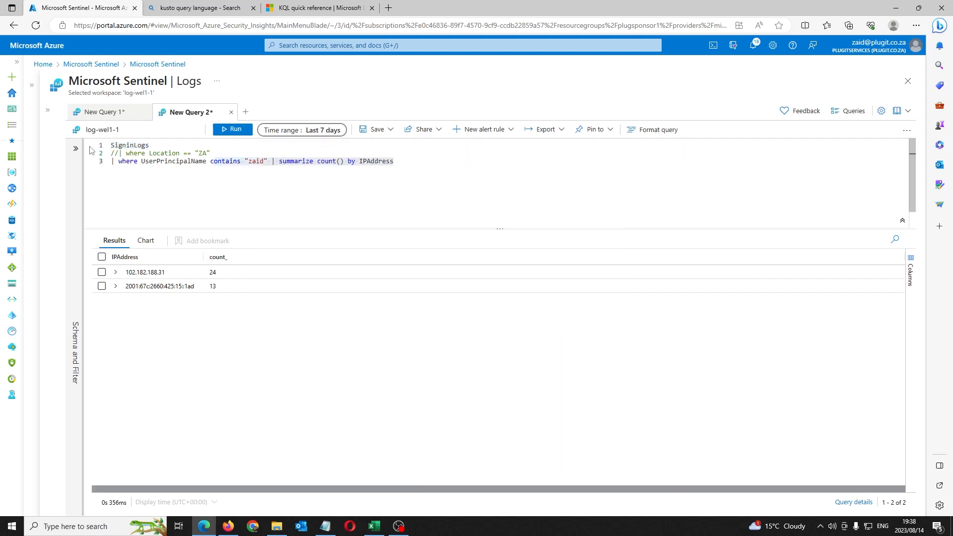
Step: Expand the Schema and Filter panel and resource menu, then bring the Excel query_data workbook forward
{"action": "left_click", "coordinate": [76, 149]}
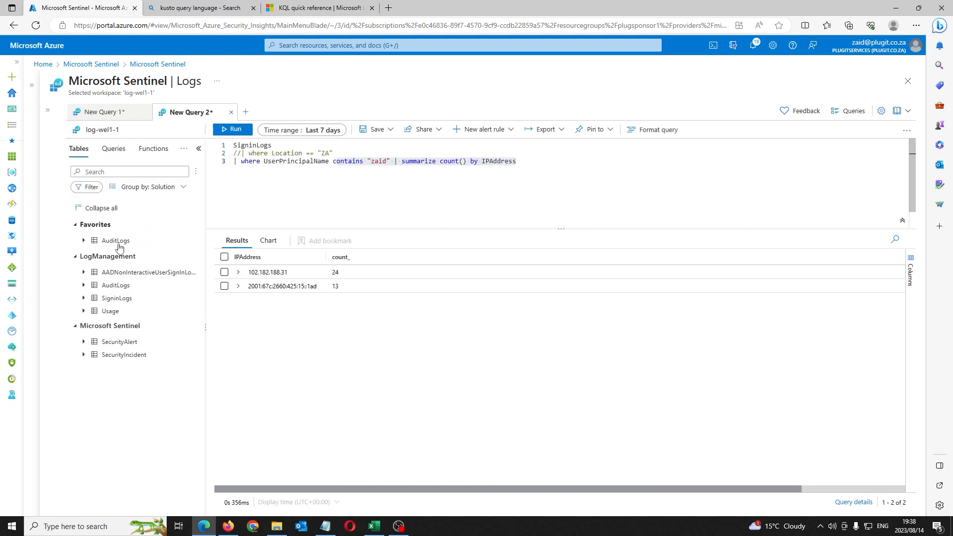
{"action": "left_click", "coordinate": [48, 111]}
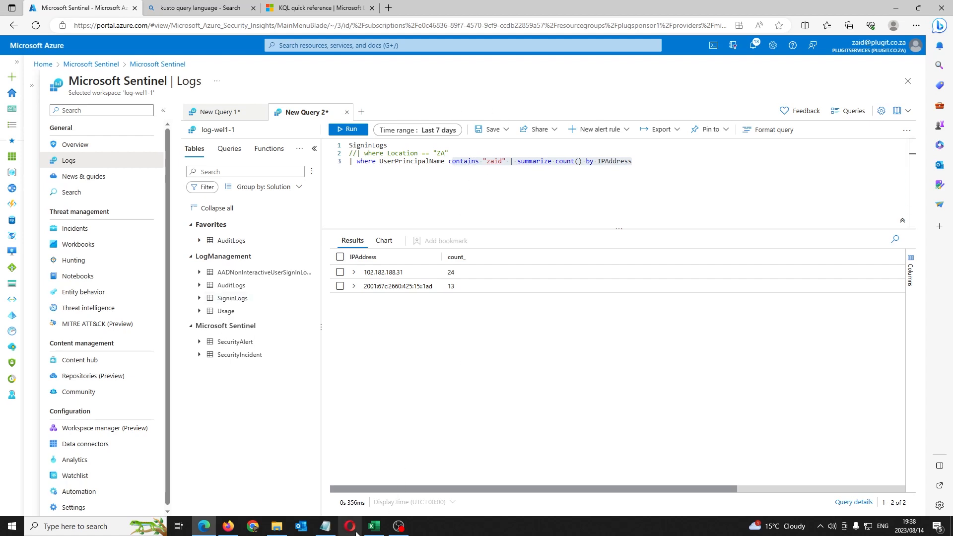
{"action": "left_click", "coordinate": [375, 527]}
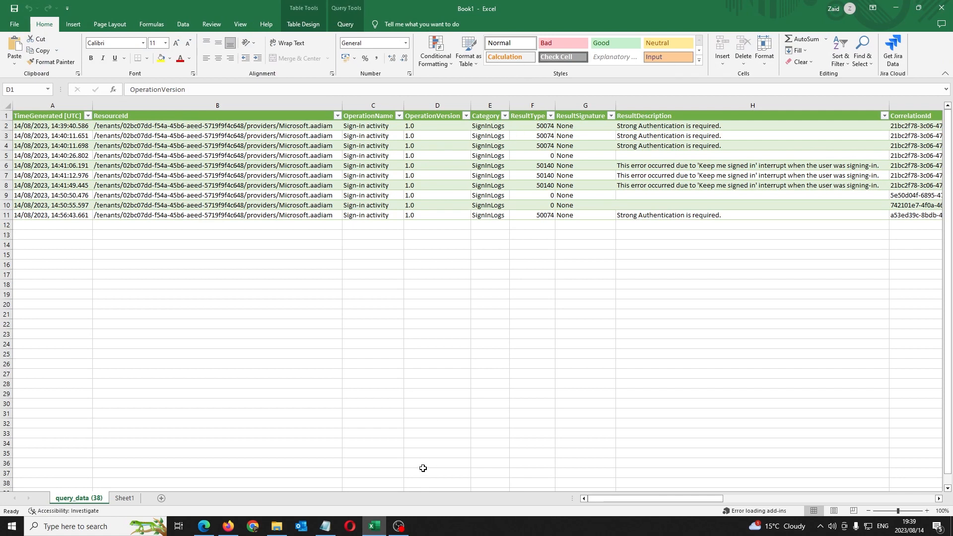
Step: Return from Excel to Sentinel and run only the SigninLogs table name to list its 69 raw rows
{"action": "left_click_drag", "start_coordinate": [644, 499], "coordinate": [615, 503]}
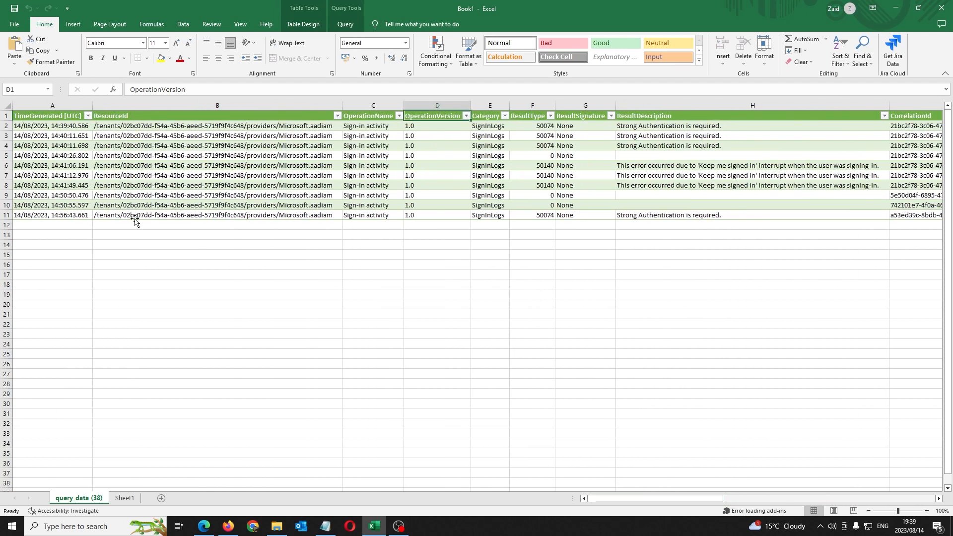
{"action": "left_click", "coordinate": [896, 8]}
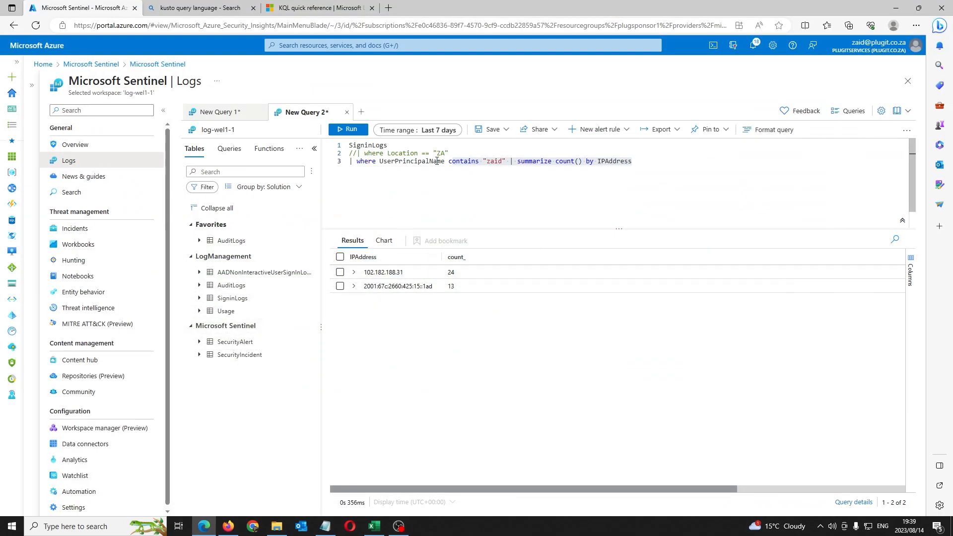
{"action": "left_click_drag", "start_coordinate": [432, 147], "coordinate": [304, 132]}
{"action": "left_click", "coordinate": [349, 130]}
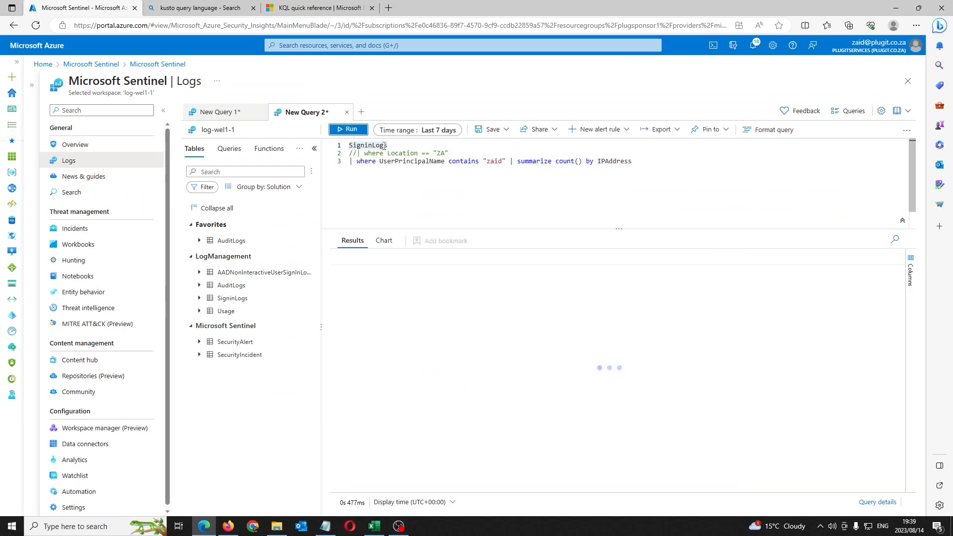